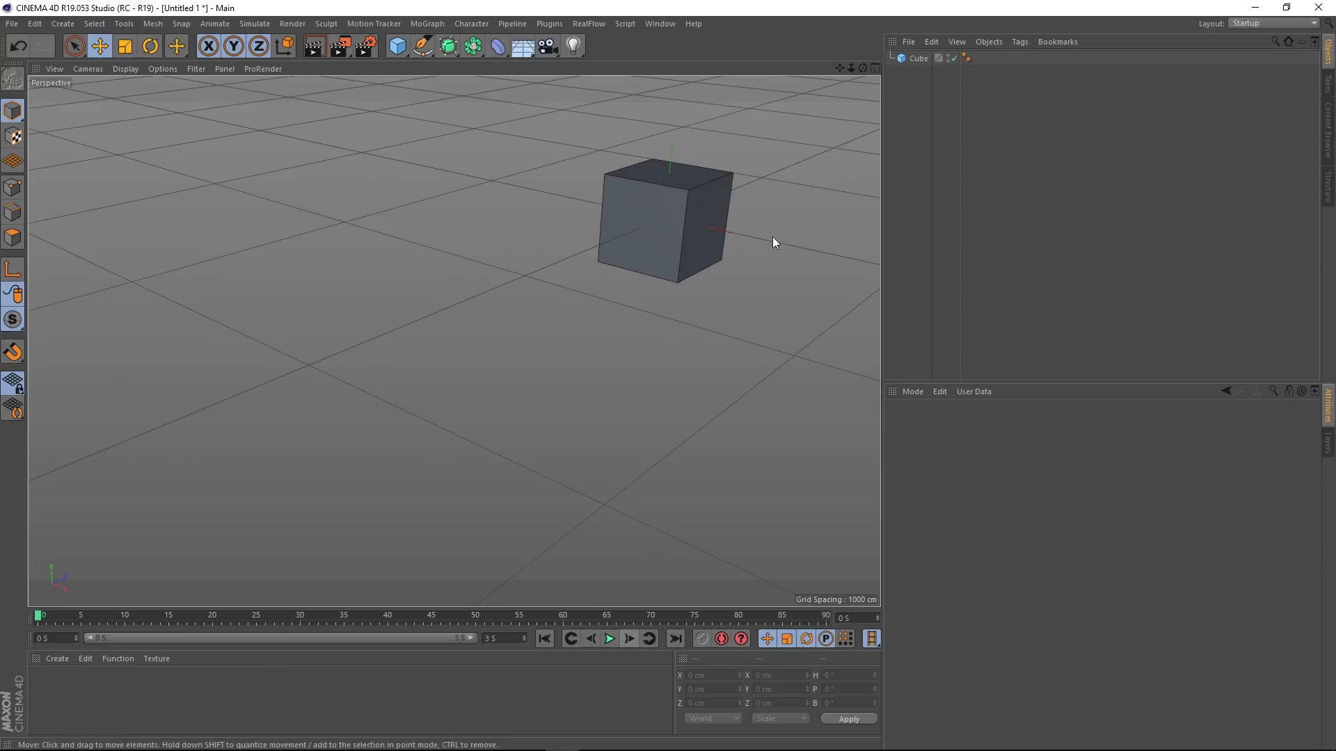
Select the cube, preview its existing animation, then rewind to the first frame
click(921, 60)
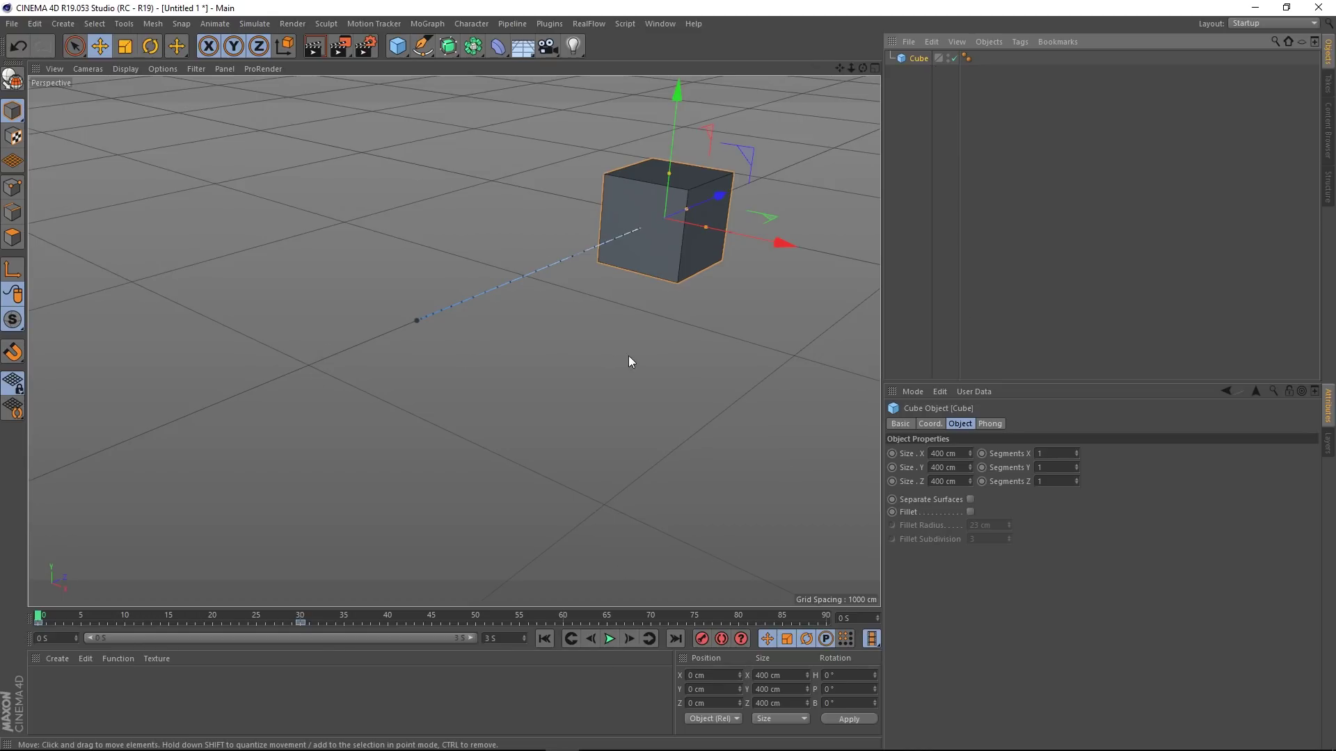
click(607, 639)
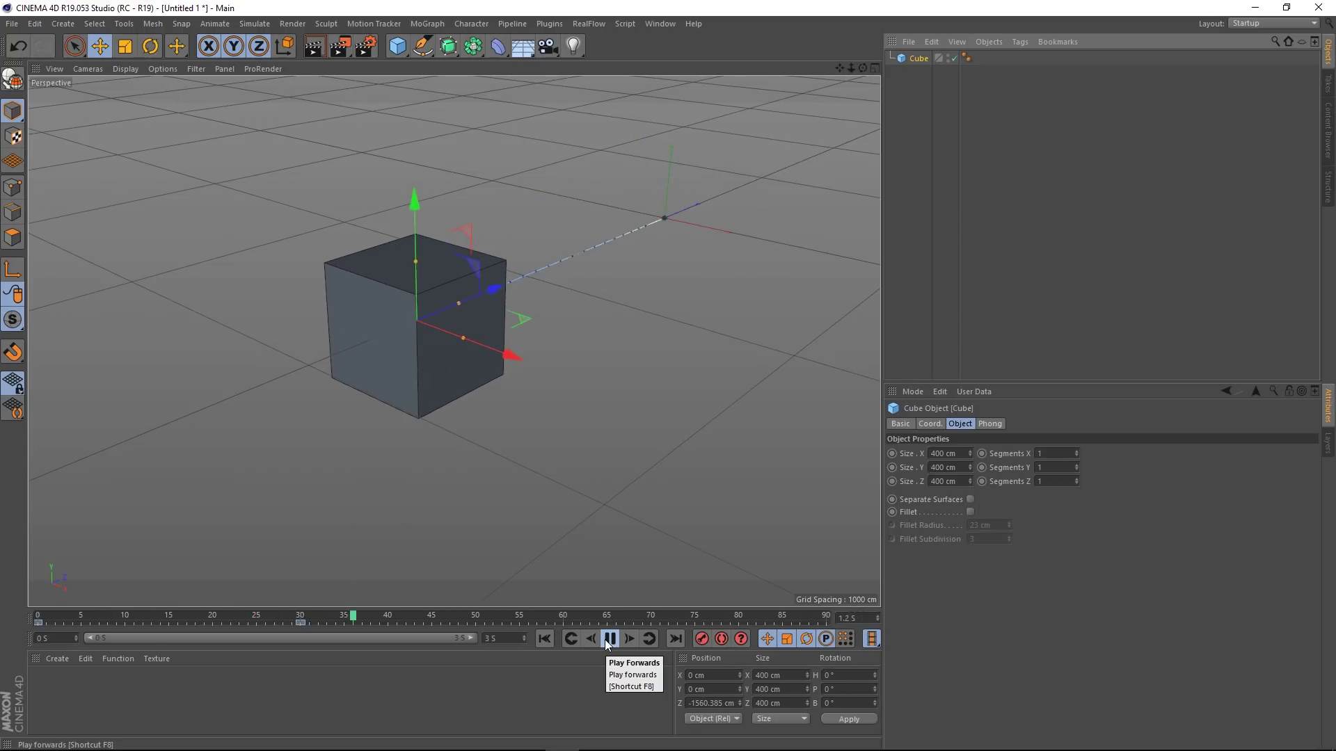
click(607, 638)
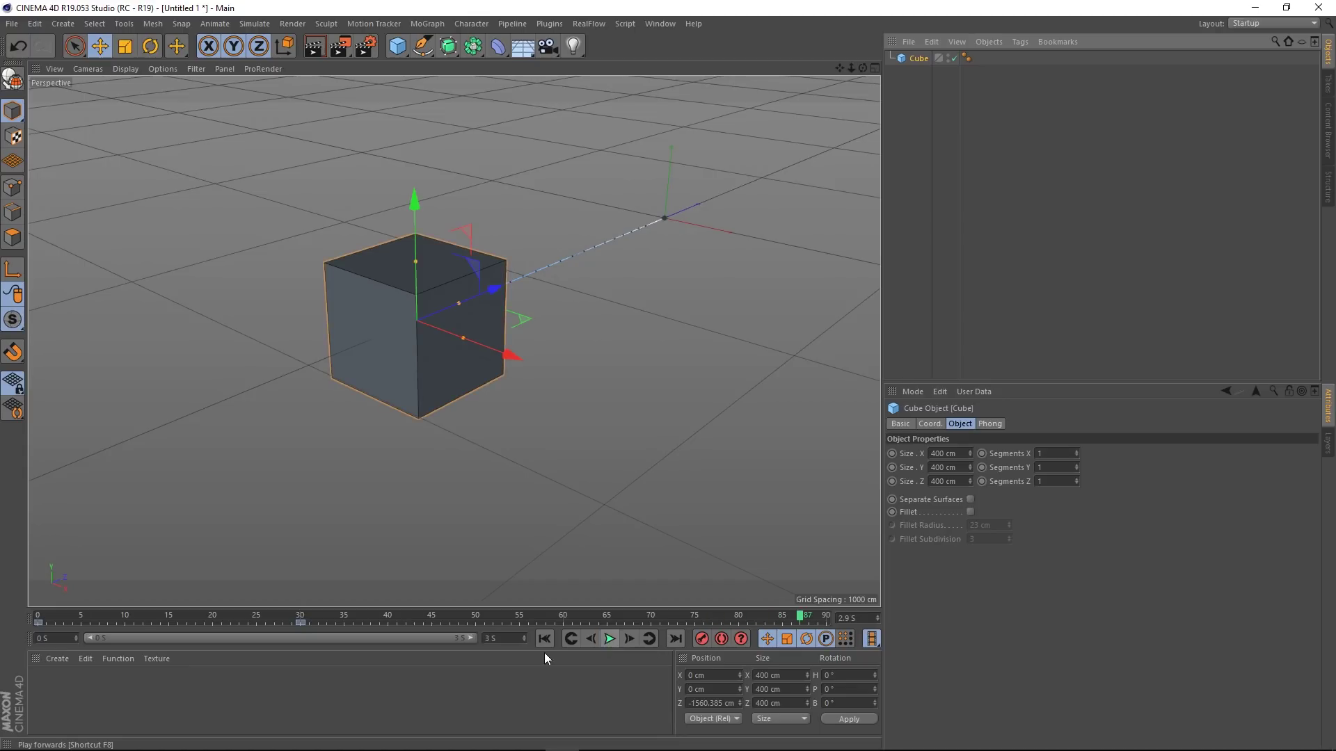
click(544, 639)
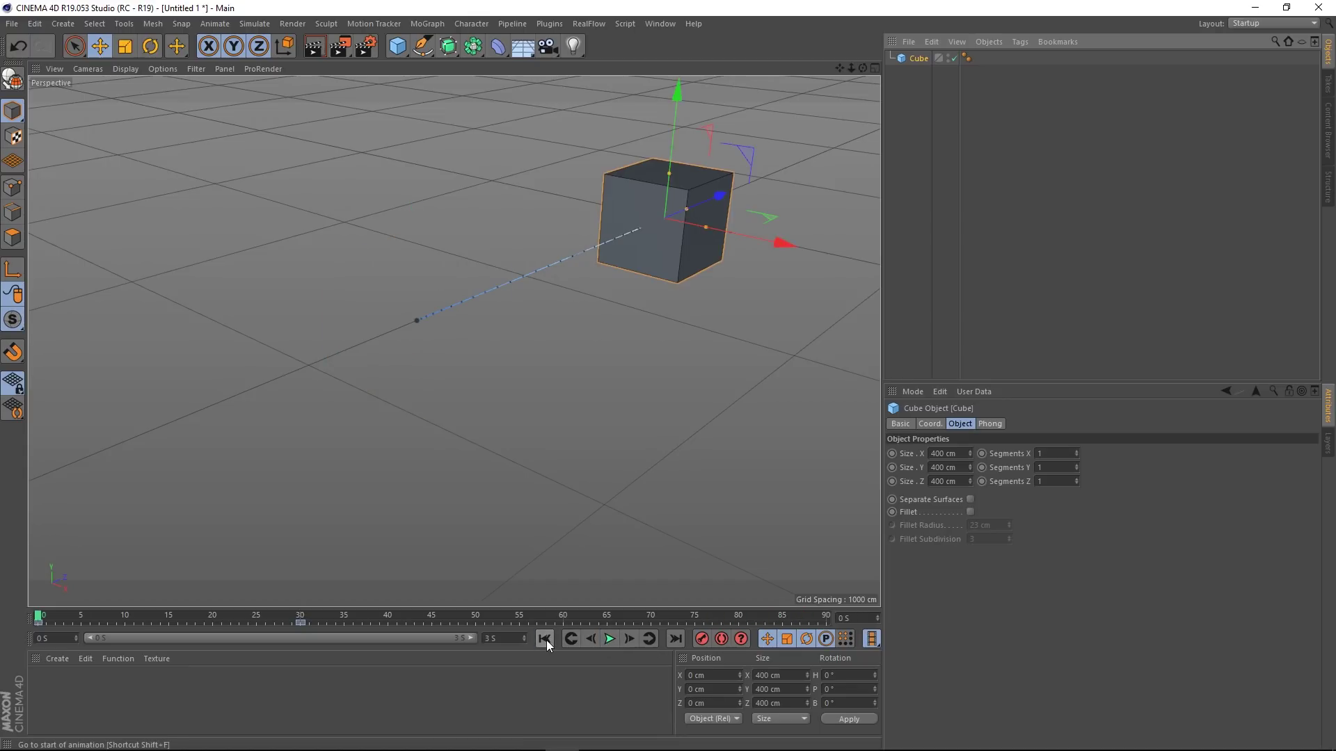
Add a Gélatine deformer from the Plugins menu, parent it under Cube, and play the jiggle
click(590, 27)
mouse_move(624, 20)
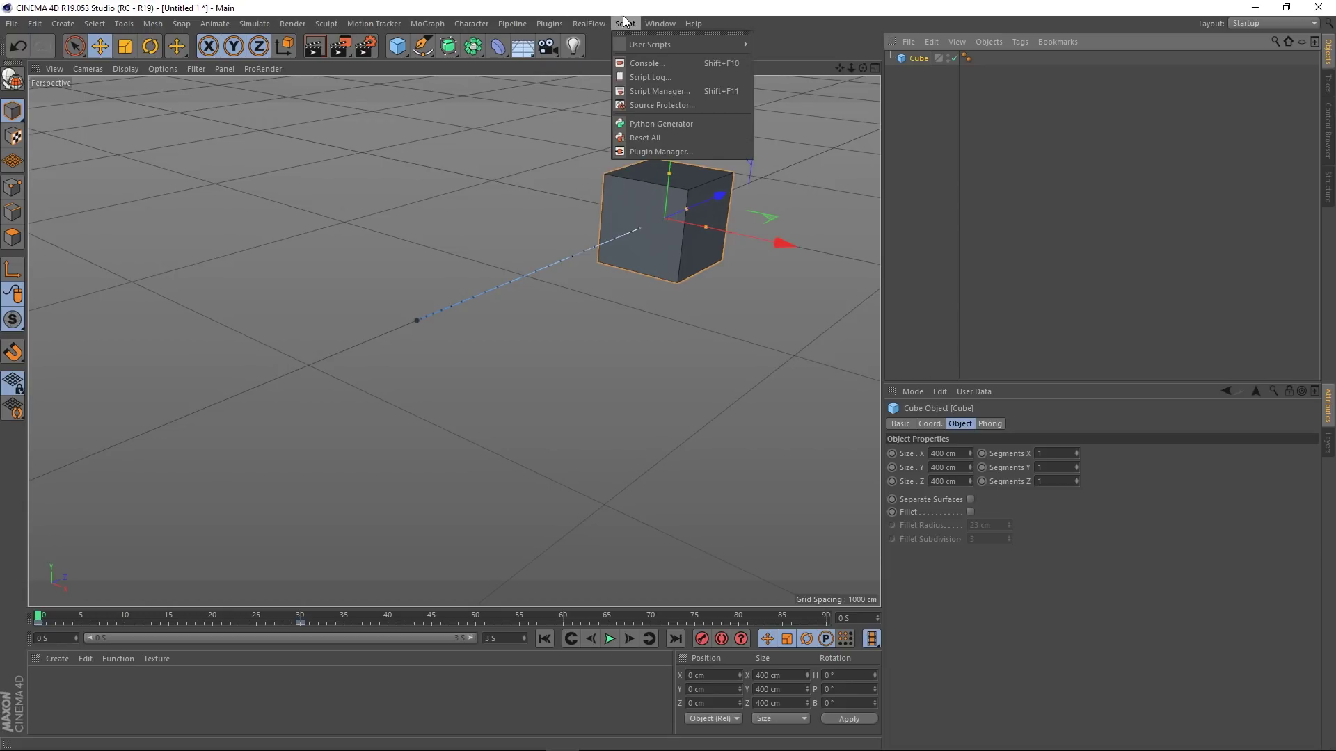
mouse_move(551, 27)
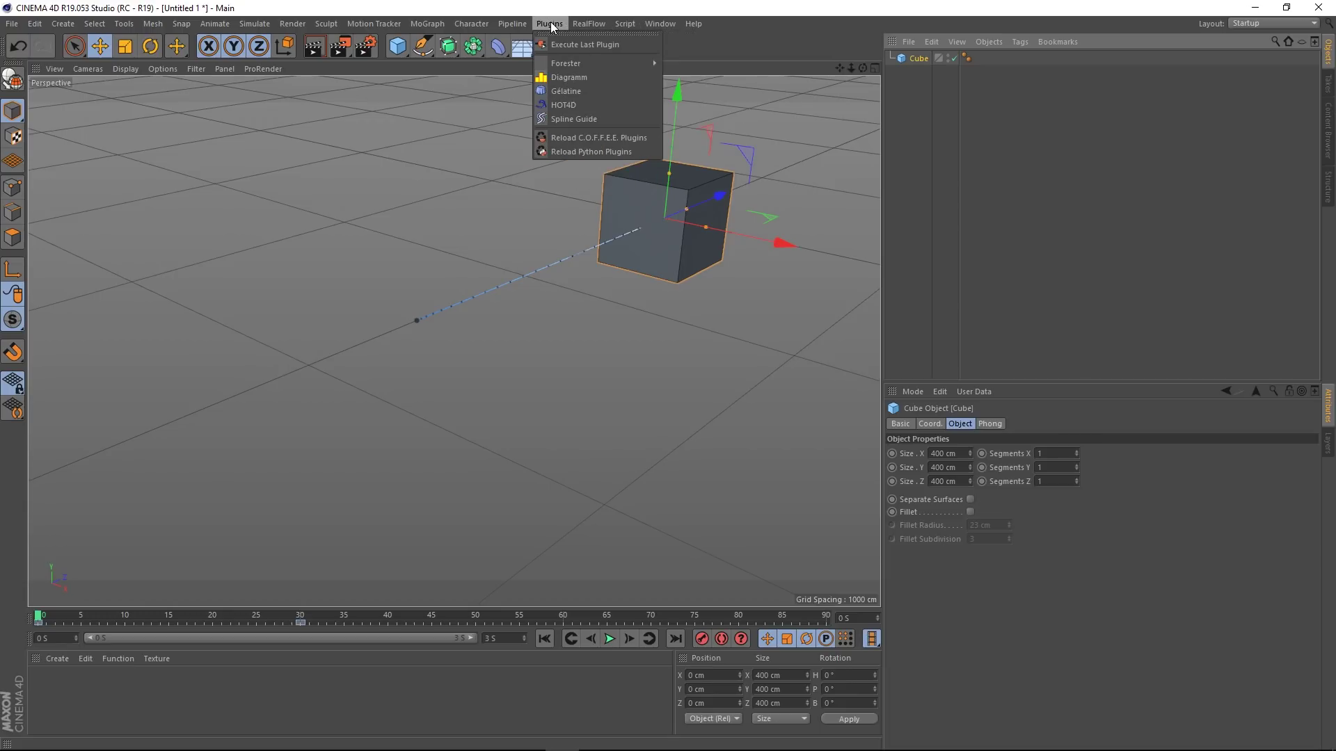
click(564, 91)
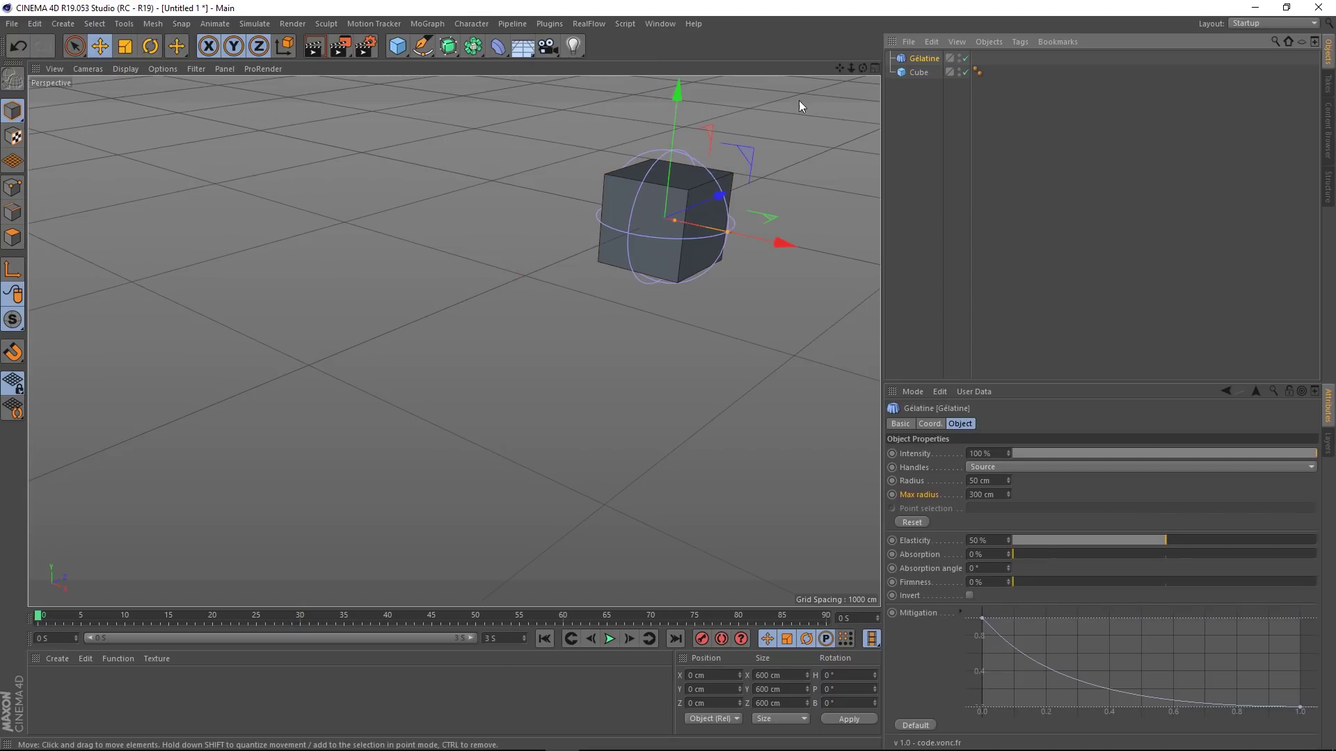
drag(920, 72, 920, 73)
click(920, 60)
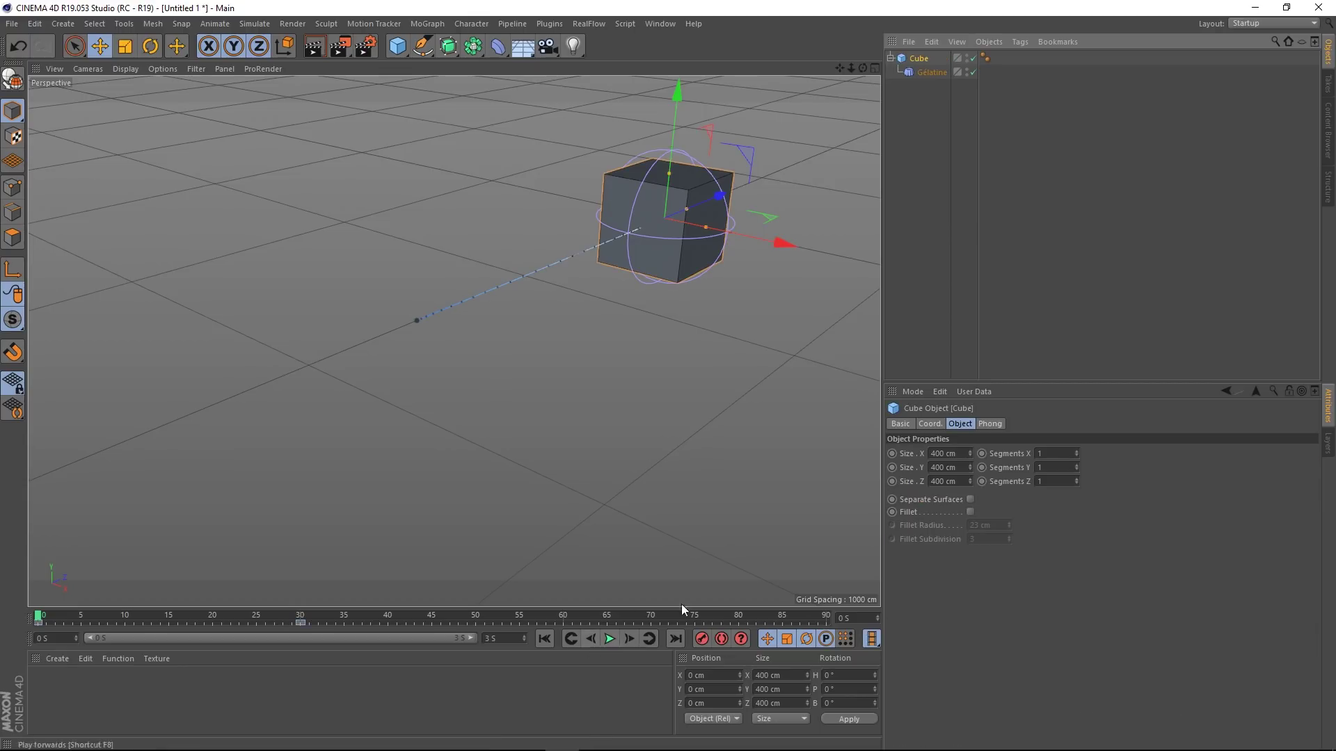
click(971, 198)
click(611, 638)
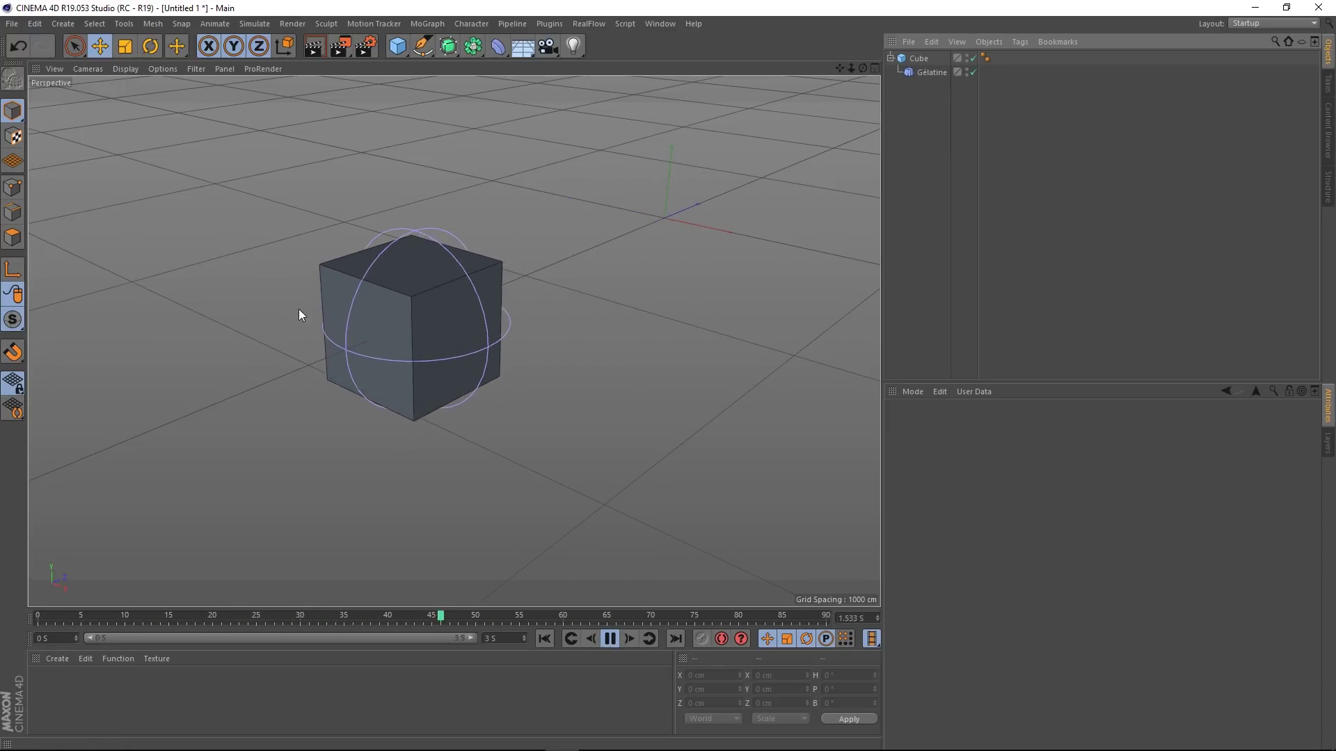
Give the Cube 10 segments on X, Y and Z and enable Fillet with a 25 cm radius
click(917, 59)
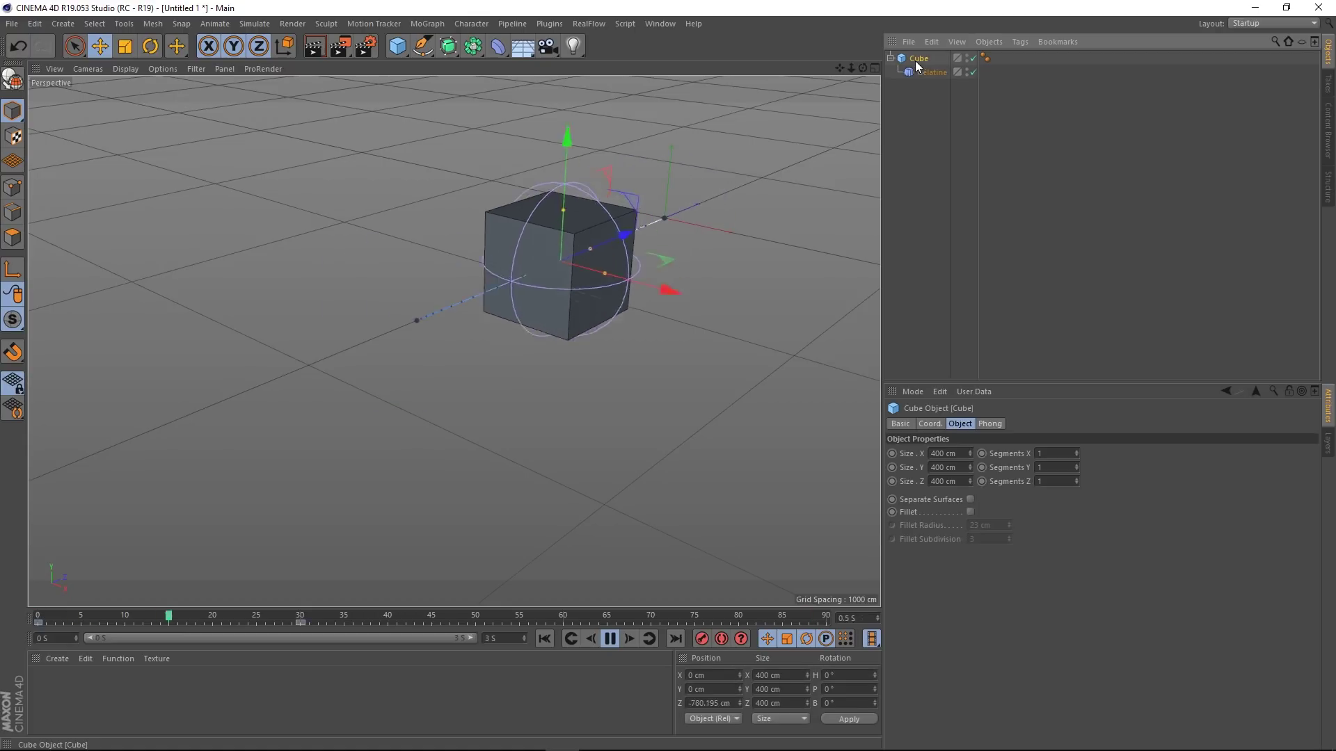
click(1051, 454)
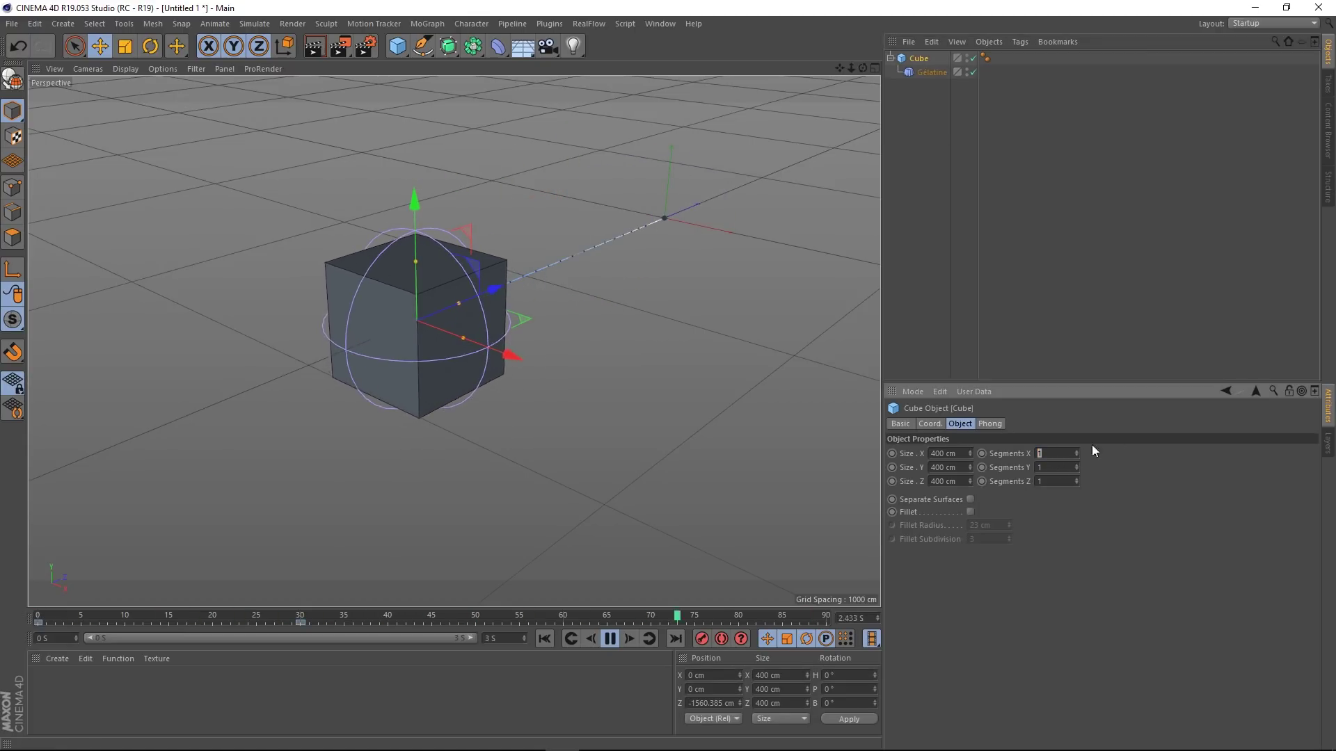
key(Return)
text(10)
key(Tab)
text(10)
key(Tab)
text(10)
key(Return)
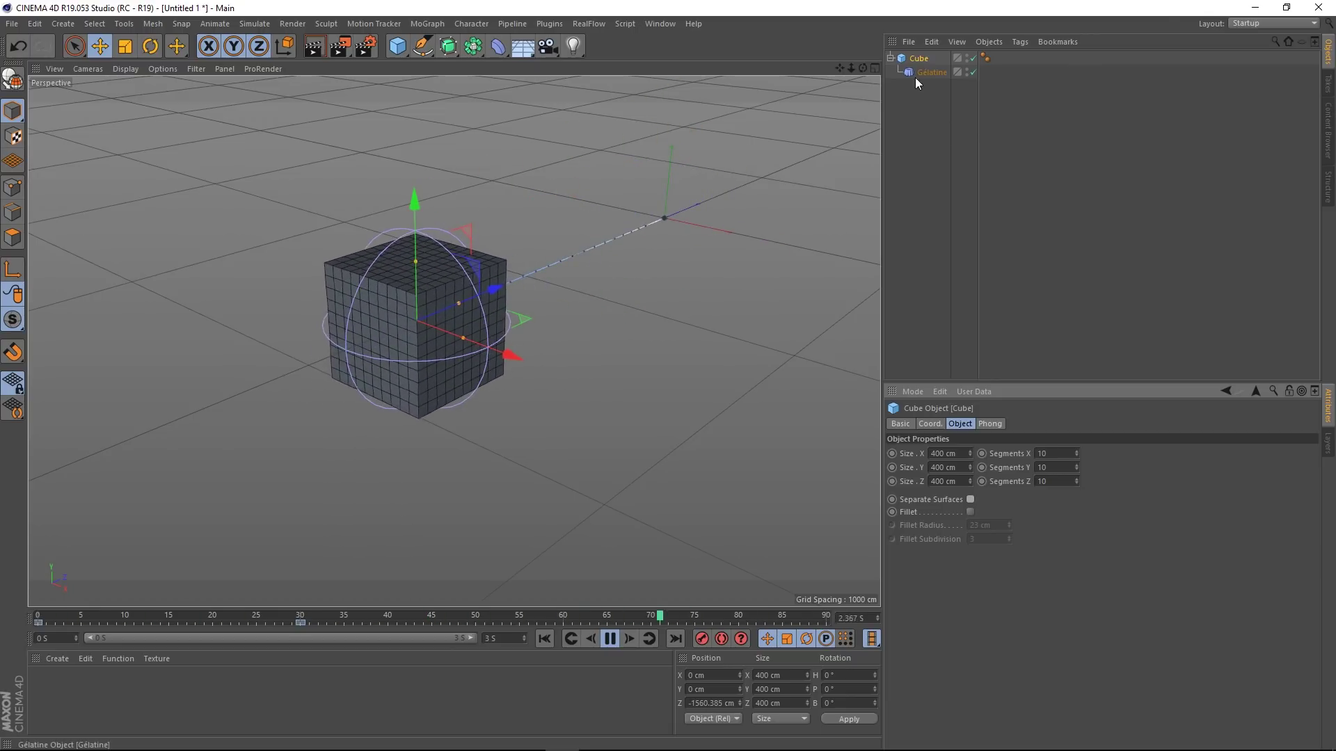
click(968, 512)
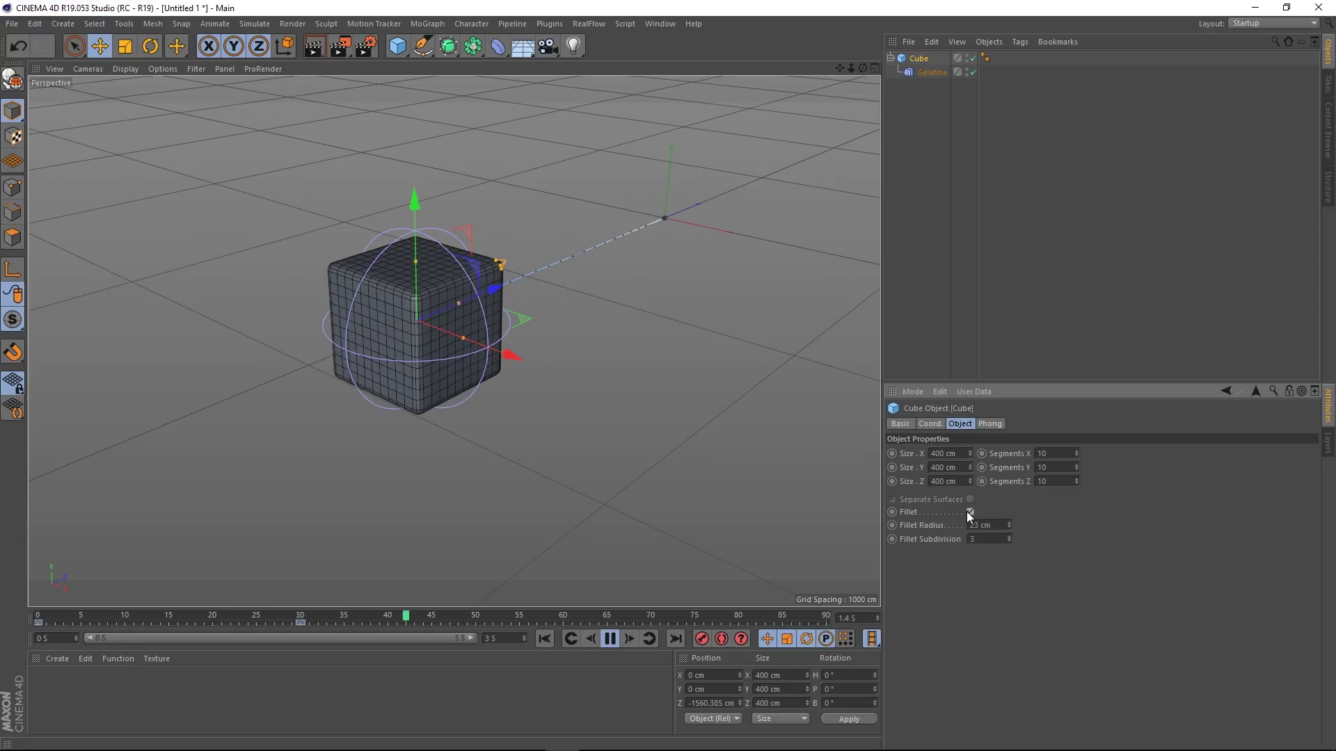
click(929, 206)
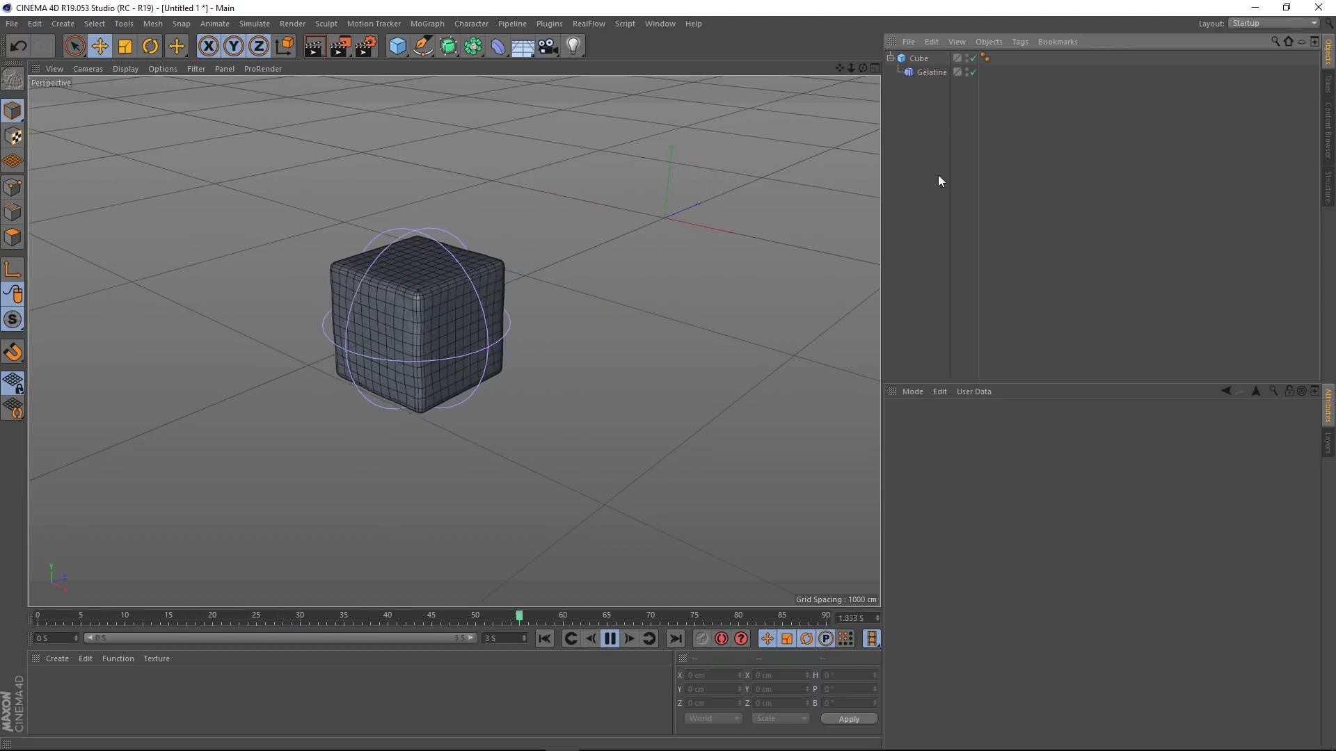
click(935, 74)
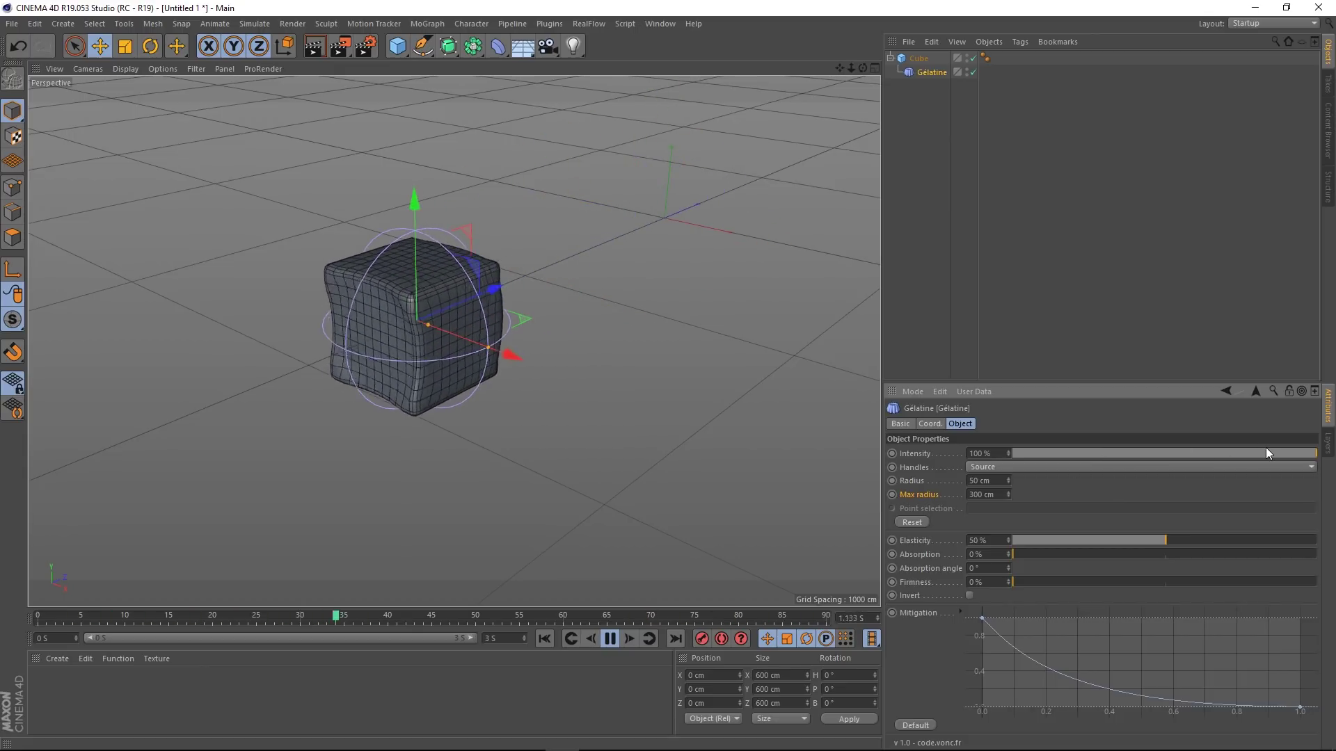
drag(1217, 457, 973, 485)
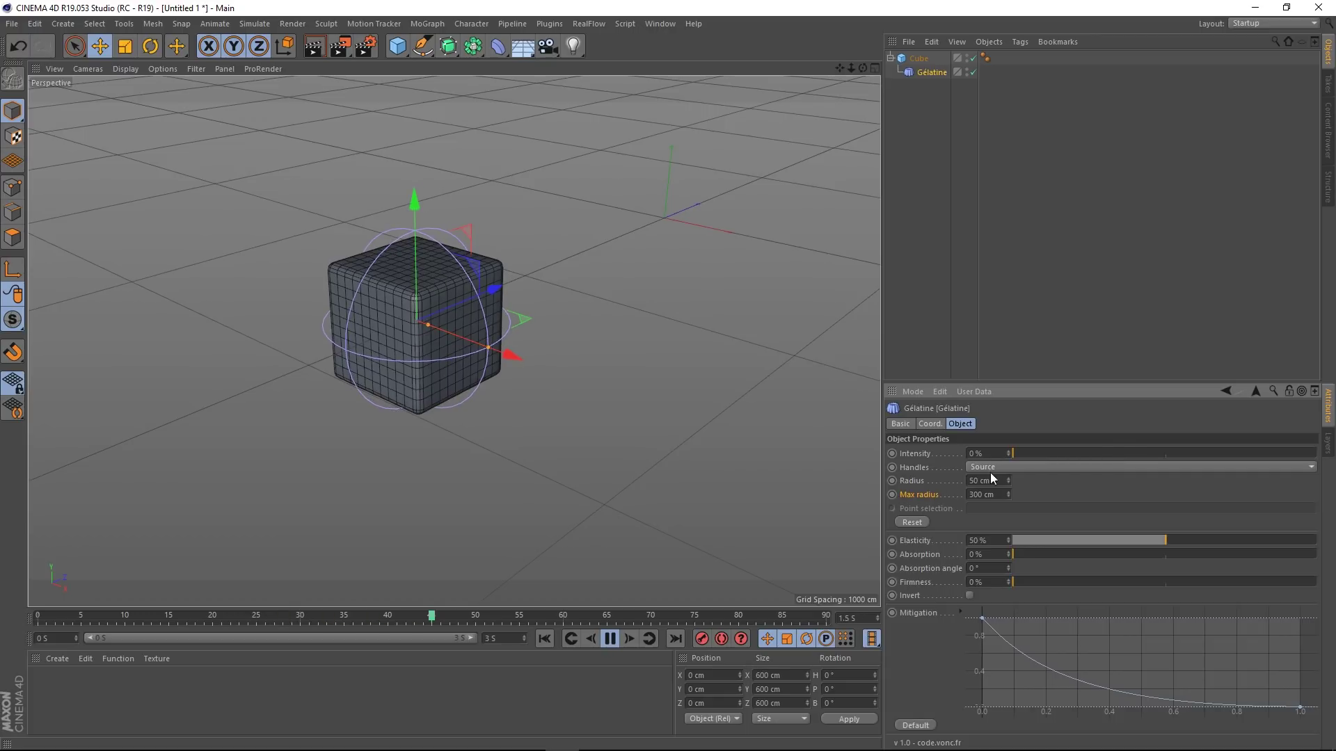
drag(1101, 458, 1166, 458)
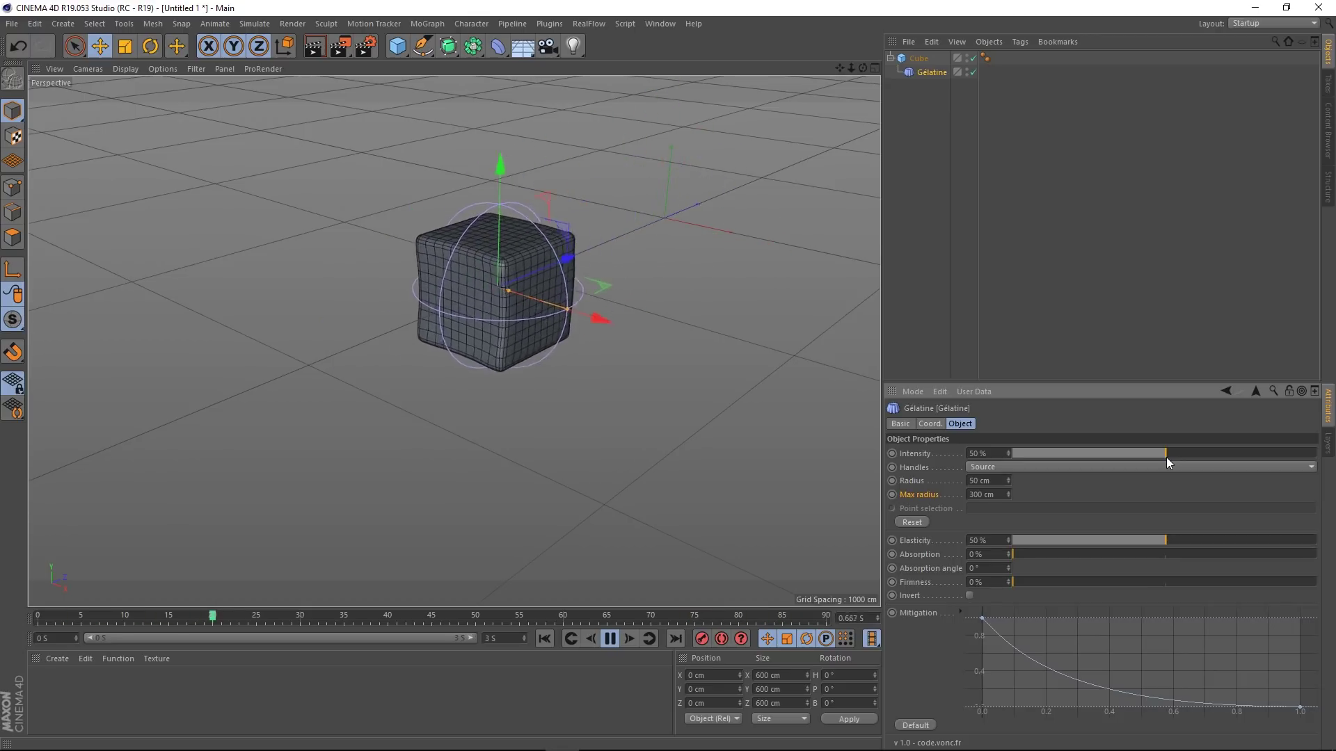
drag(1166, 453, 1330, 452)
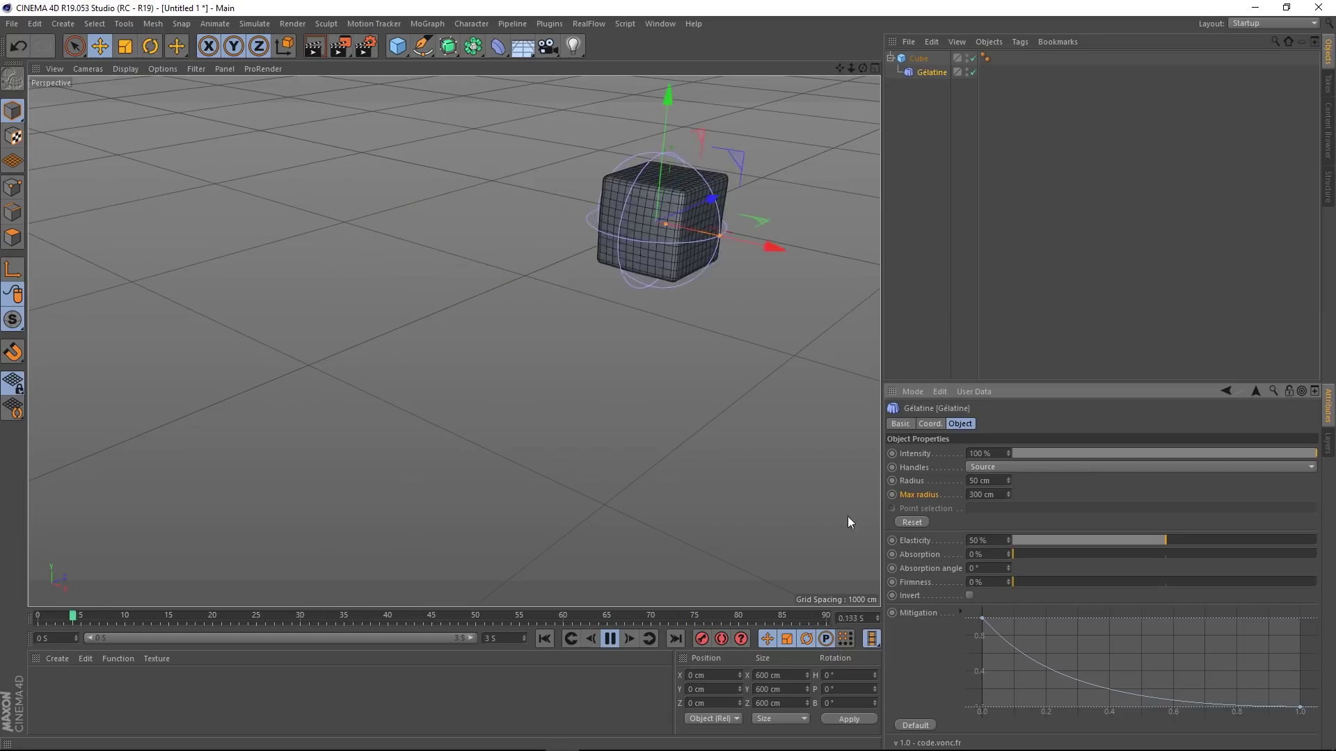
click(1041, 468)
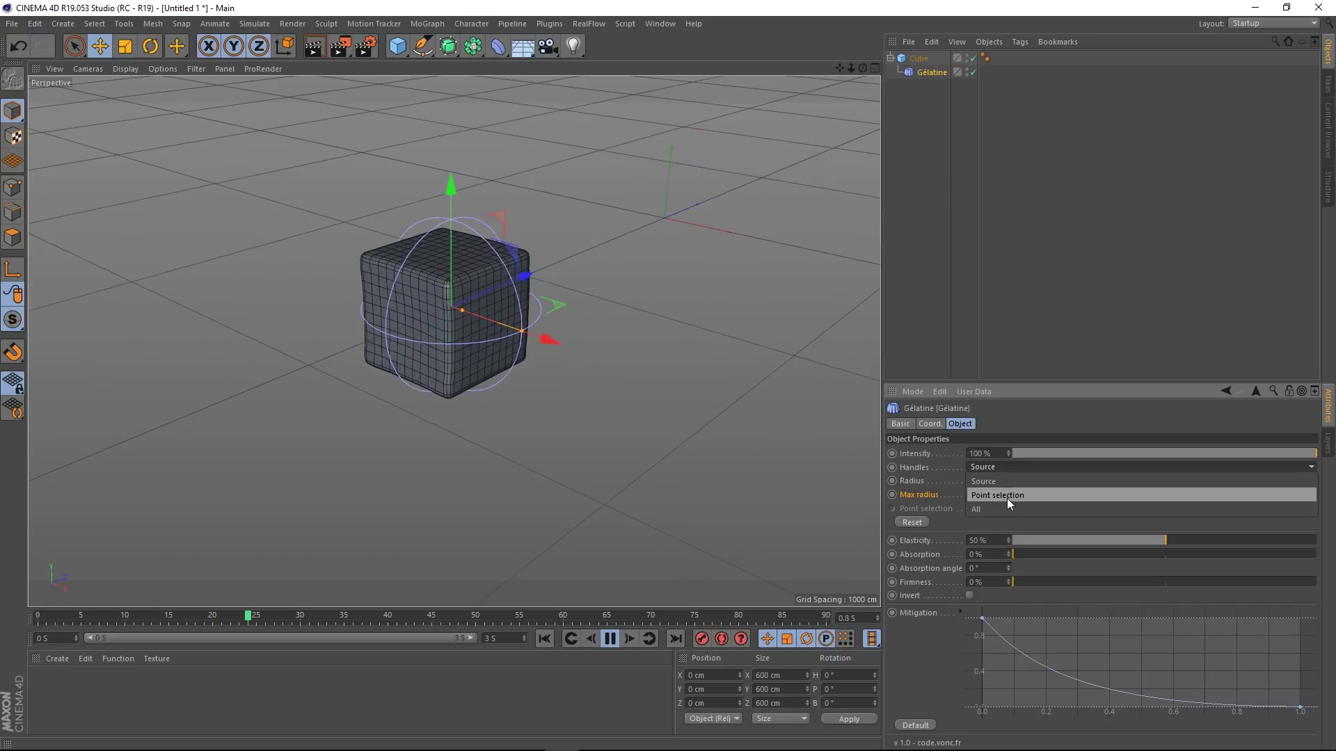
click(1008, 496)
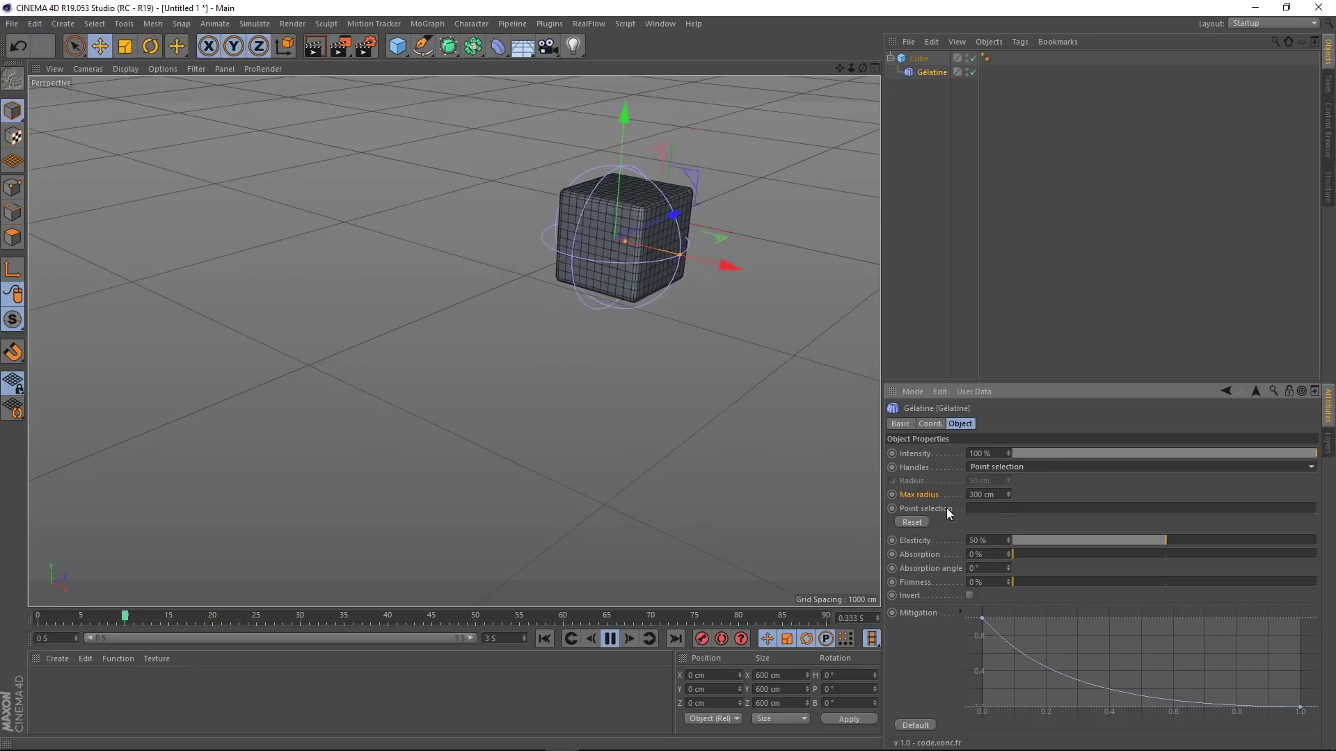
click(1018, 465)
click(1004, 478)
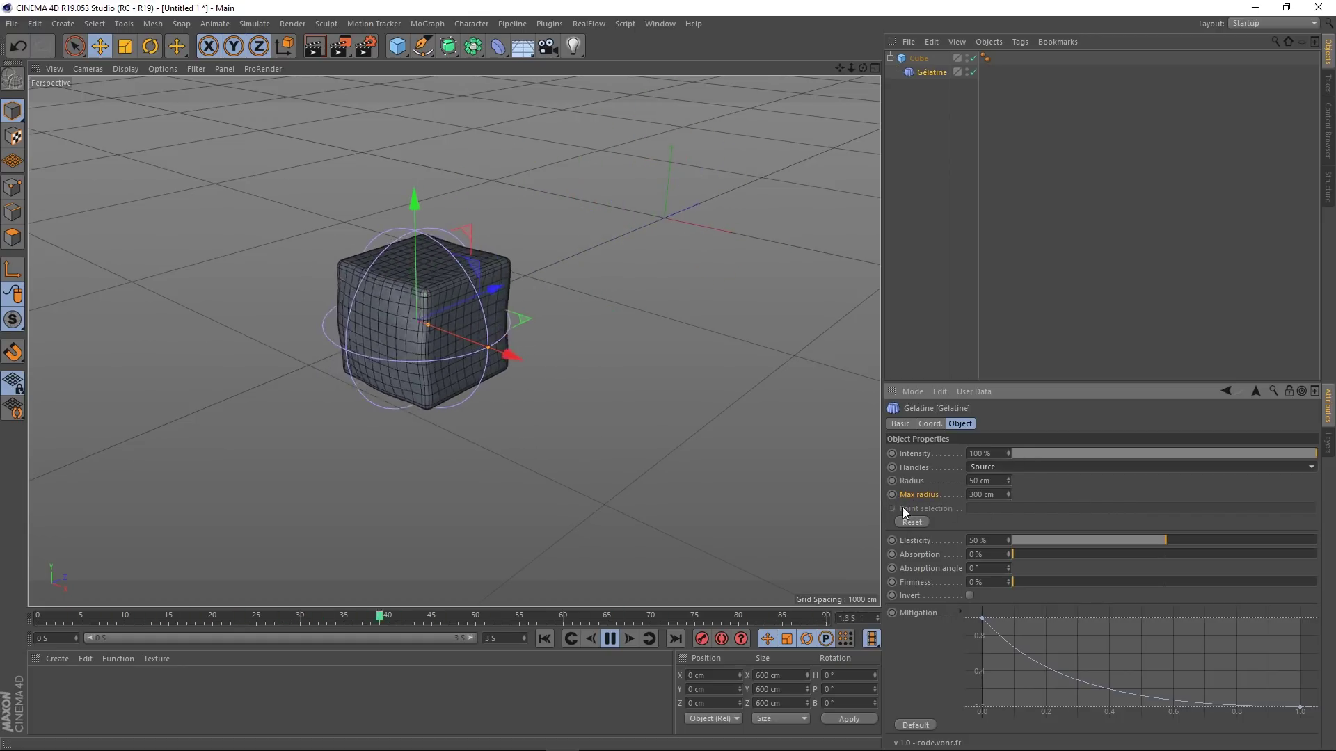
click(1008, 469)
click(1007, 497)
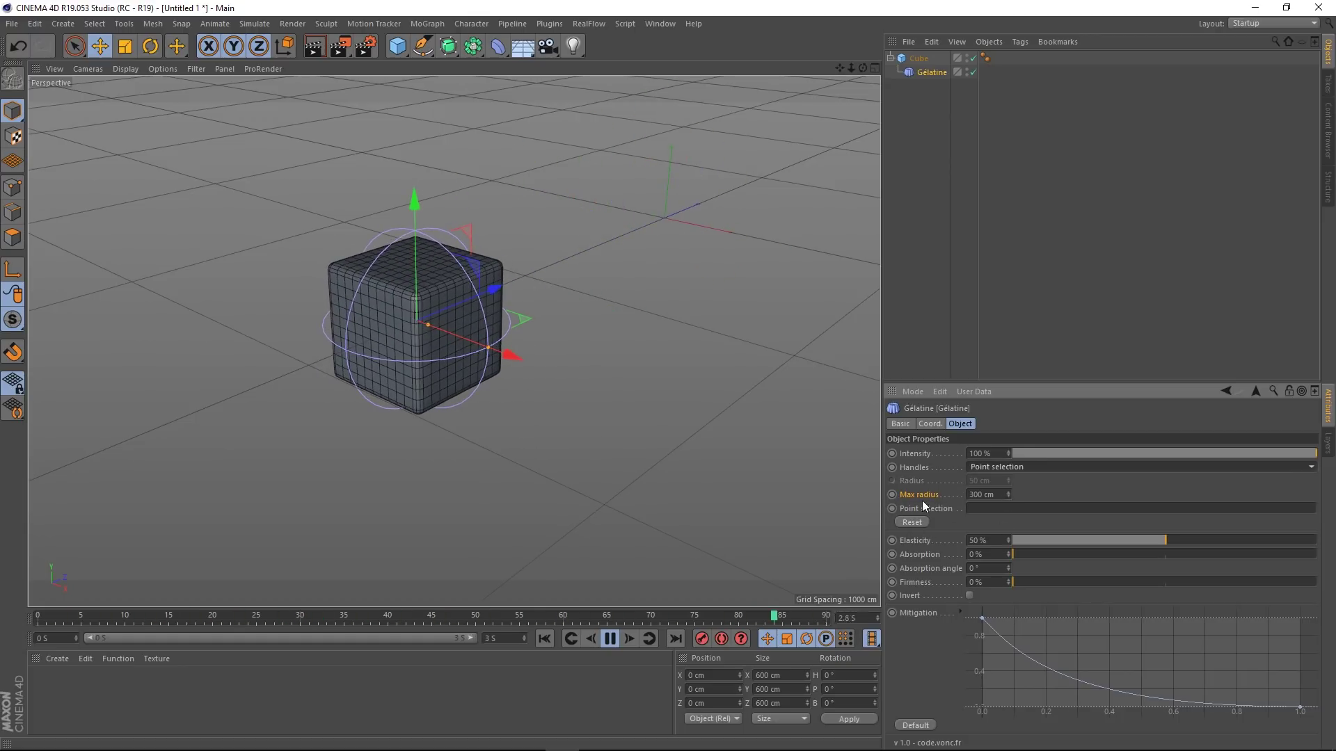
click(919, 59)
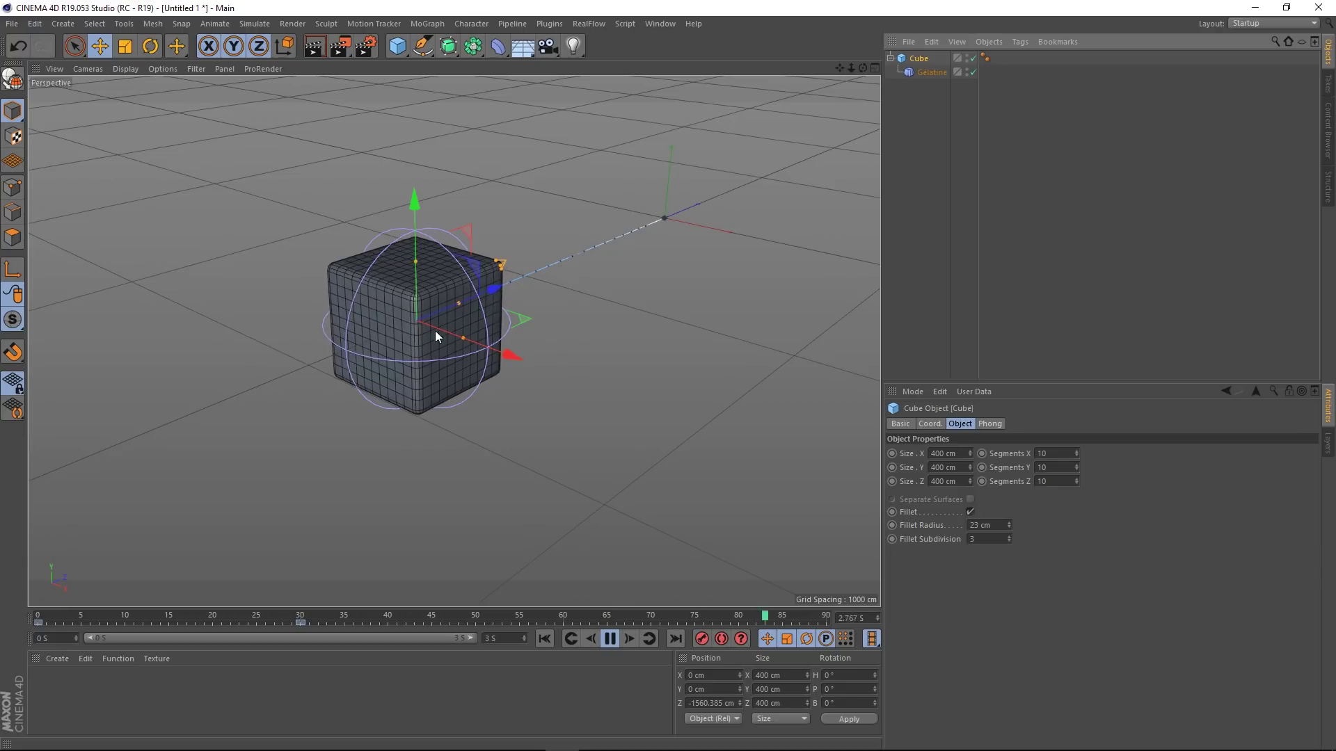
click(94, 23)
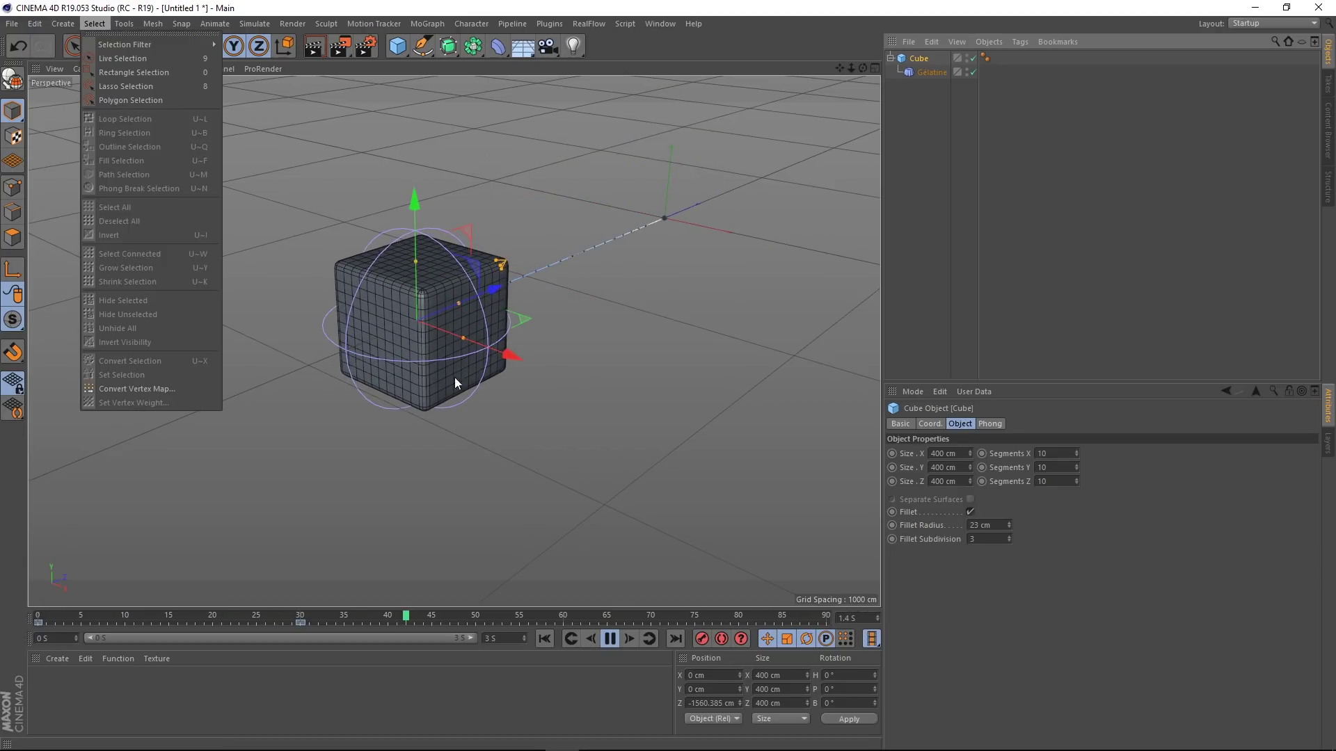
click(930, 76)
click(932, 73)
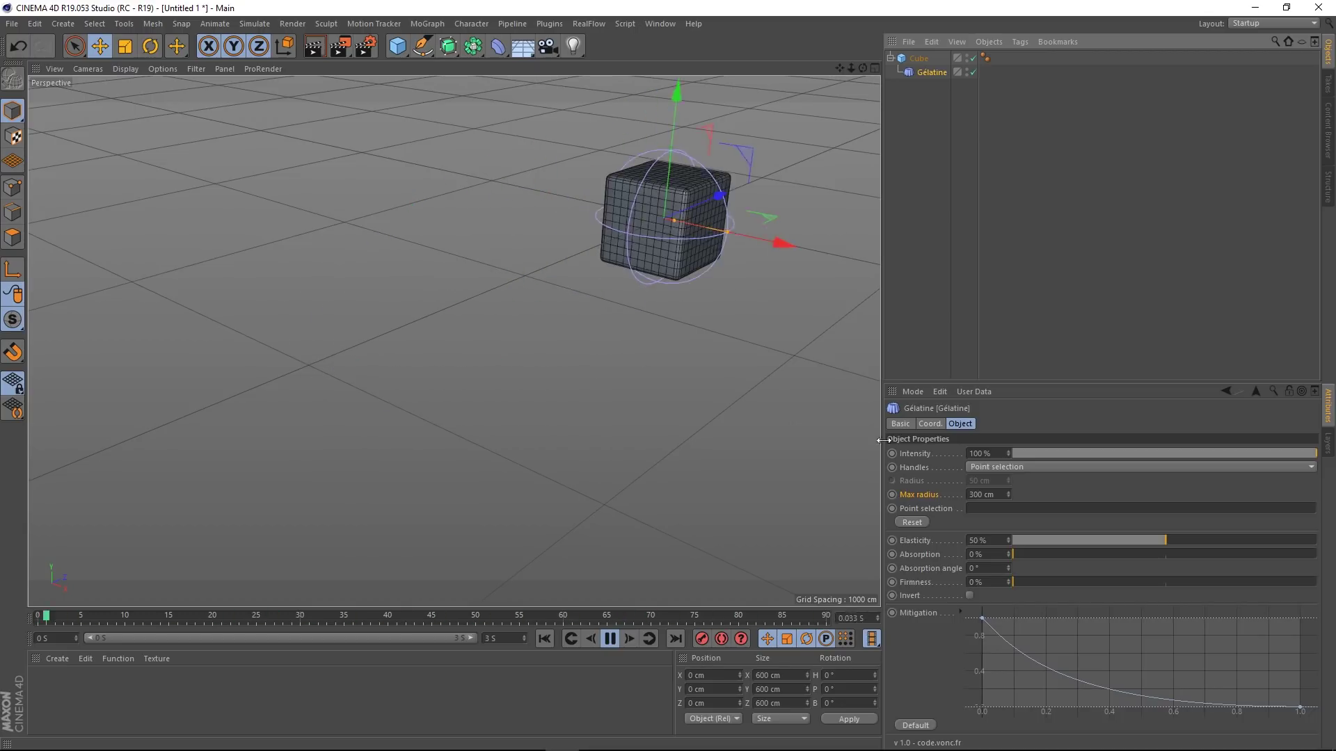
click(1021, 467)
click(1002, 481)
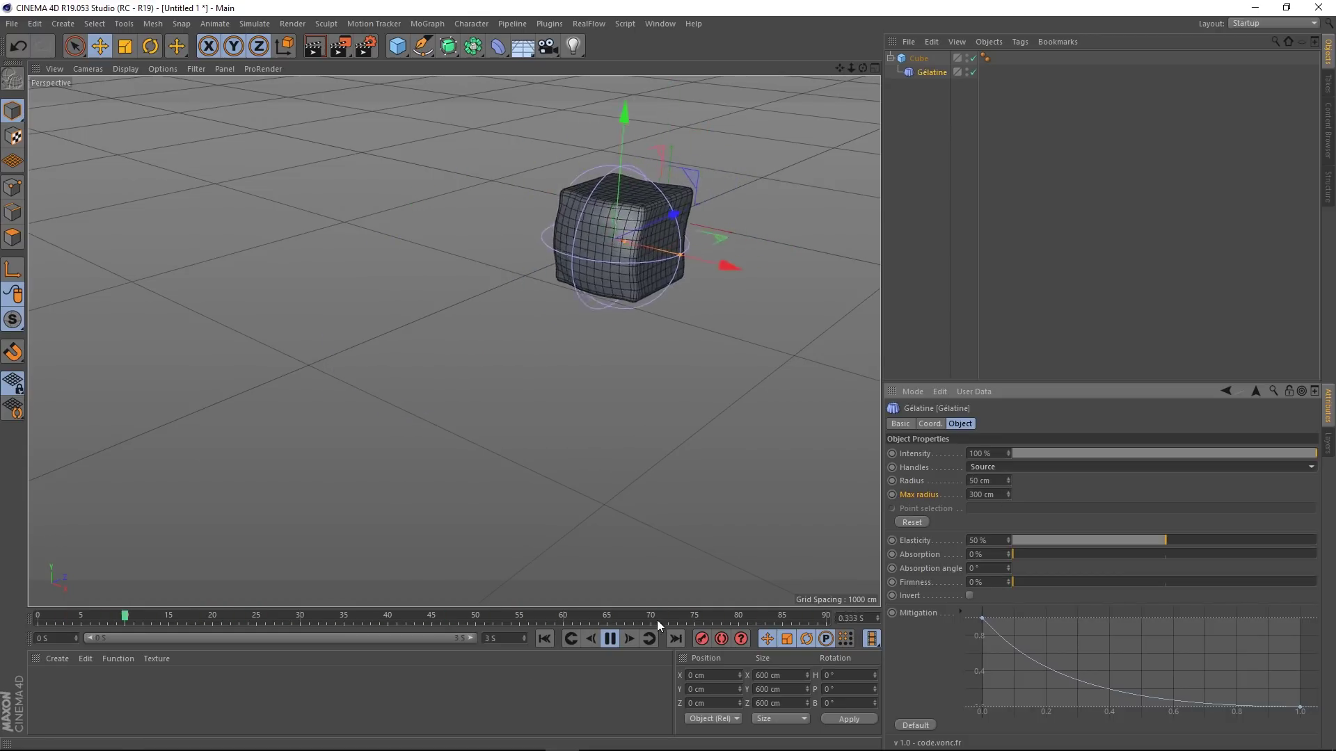
Raise the Gelatine Max radius to about 743 cm and replay the wobble from frame 0
click(612, 638)
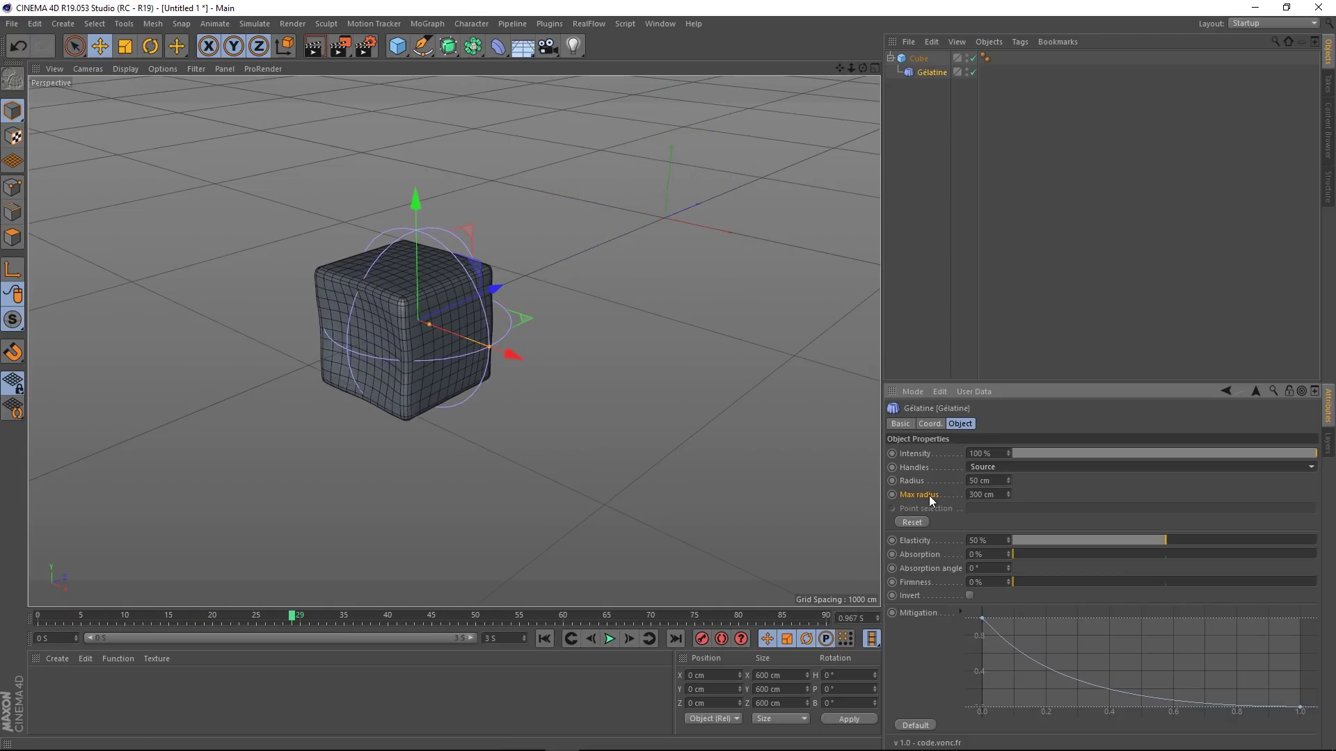
drag(1009, 494, 1068, 478)
click(543, 641)
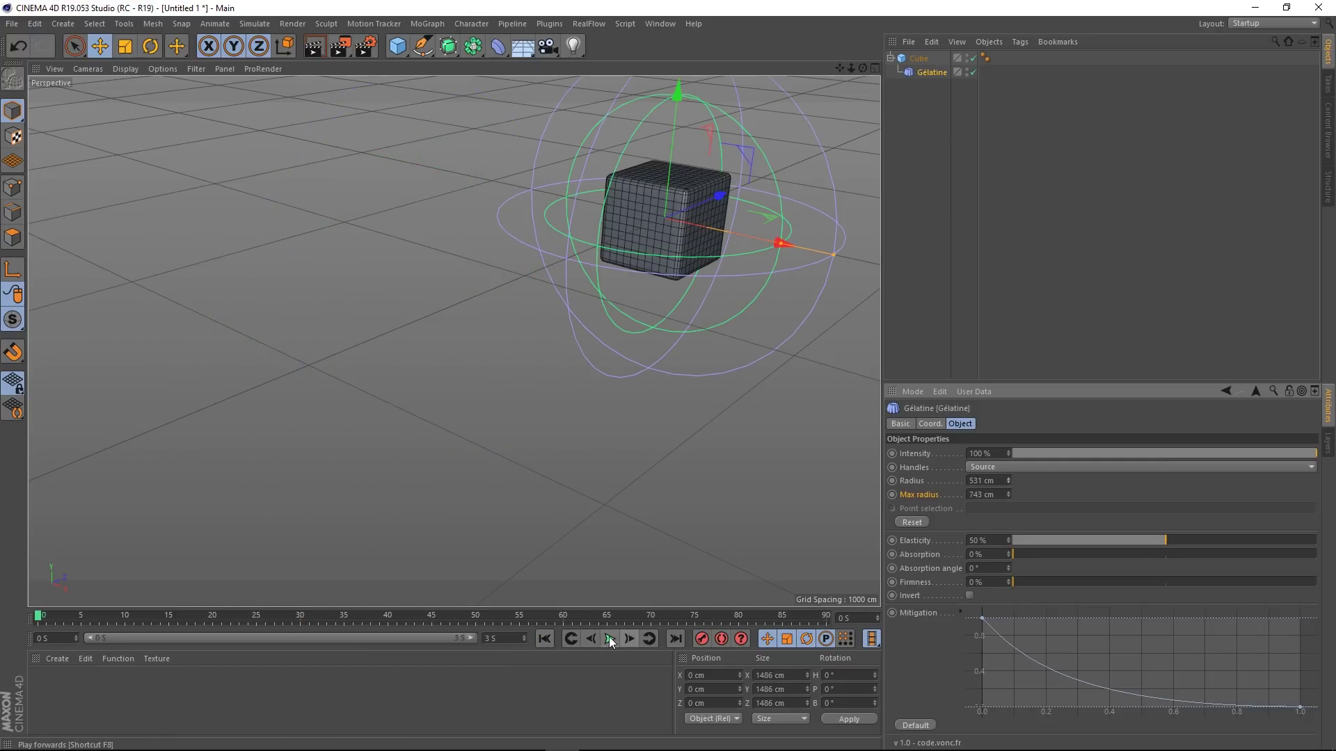
click(609, 639)
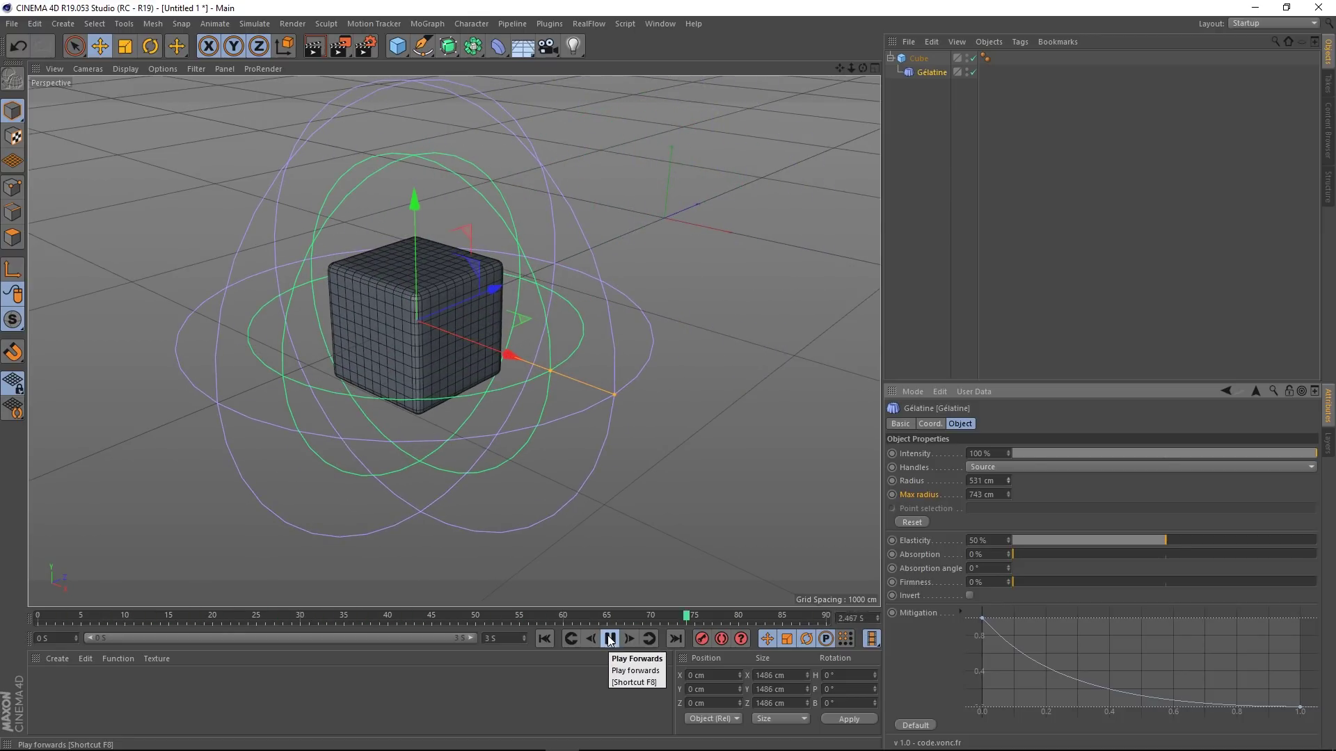
click(610, 638)
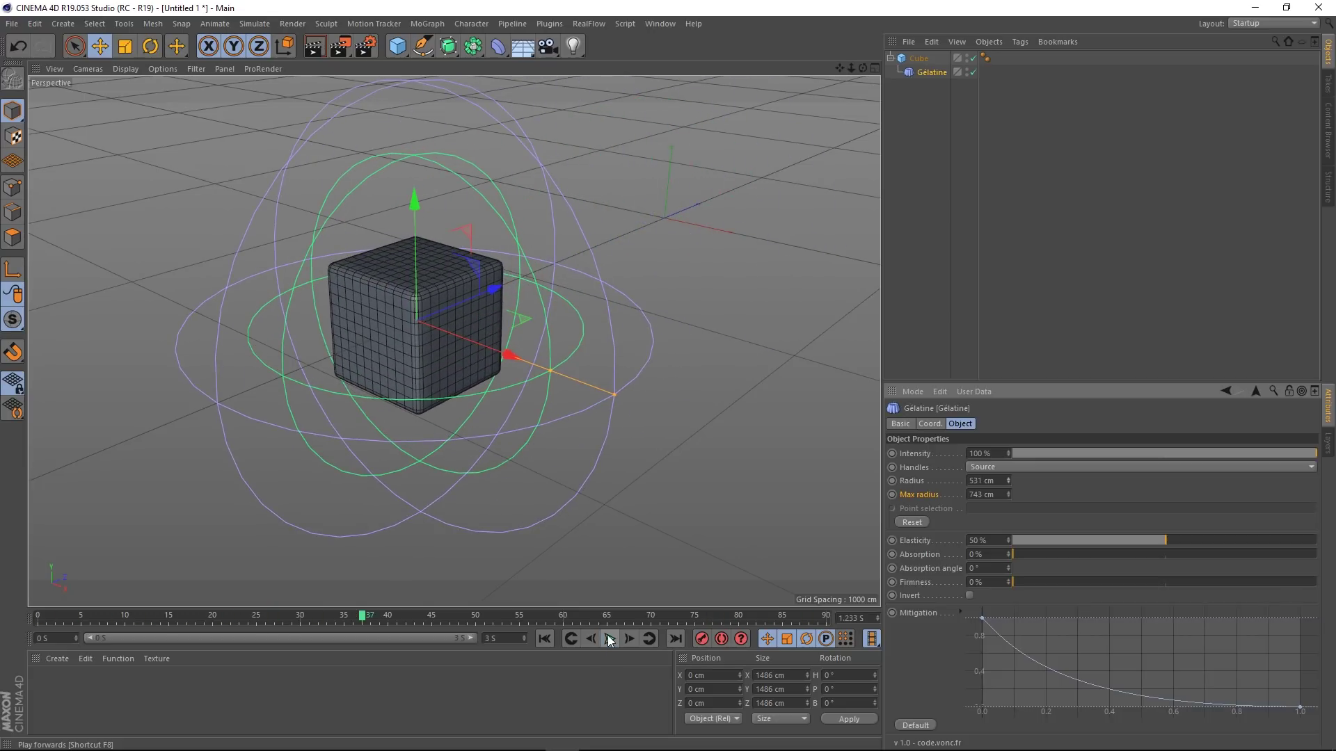
Try several Radius values, then reset Radius to its 50 cm default and replay from the start
drag(1007, 482, 1007, 529)
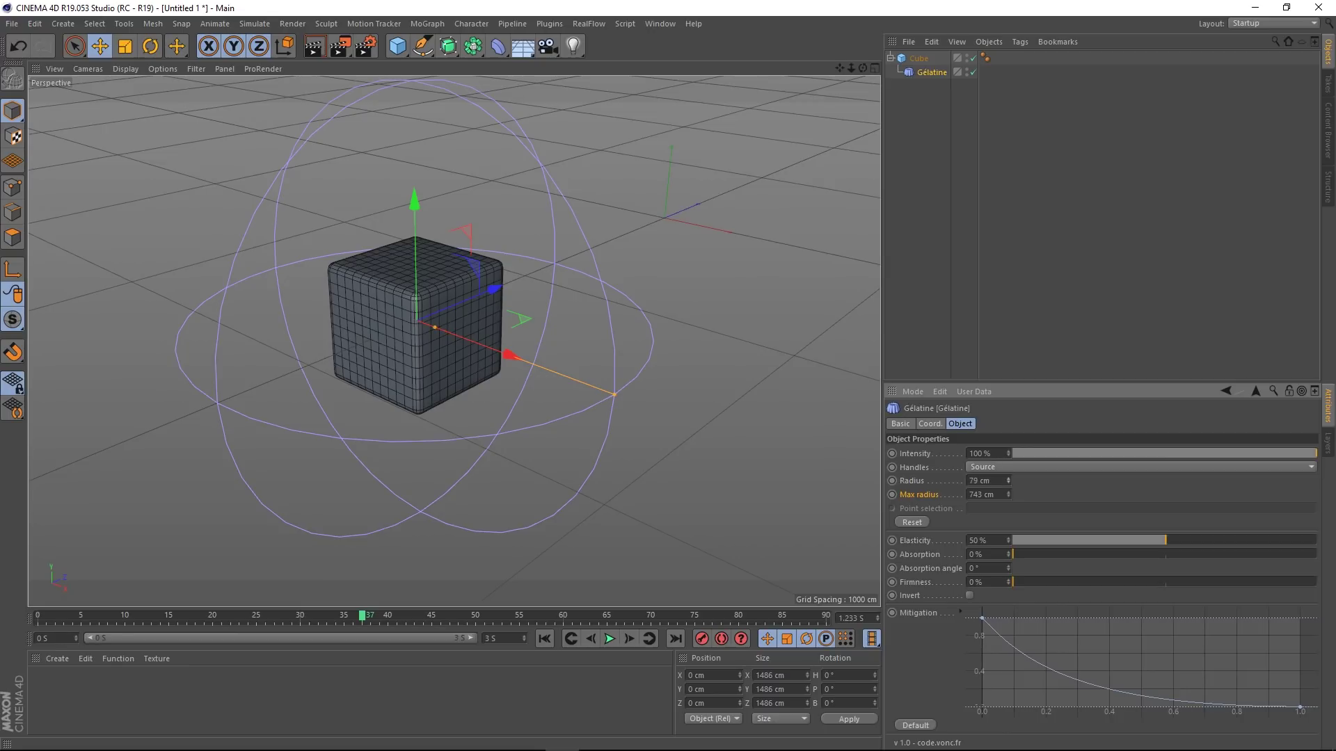
drag(1008, 481, 757, 540)
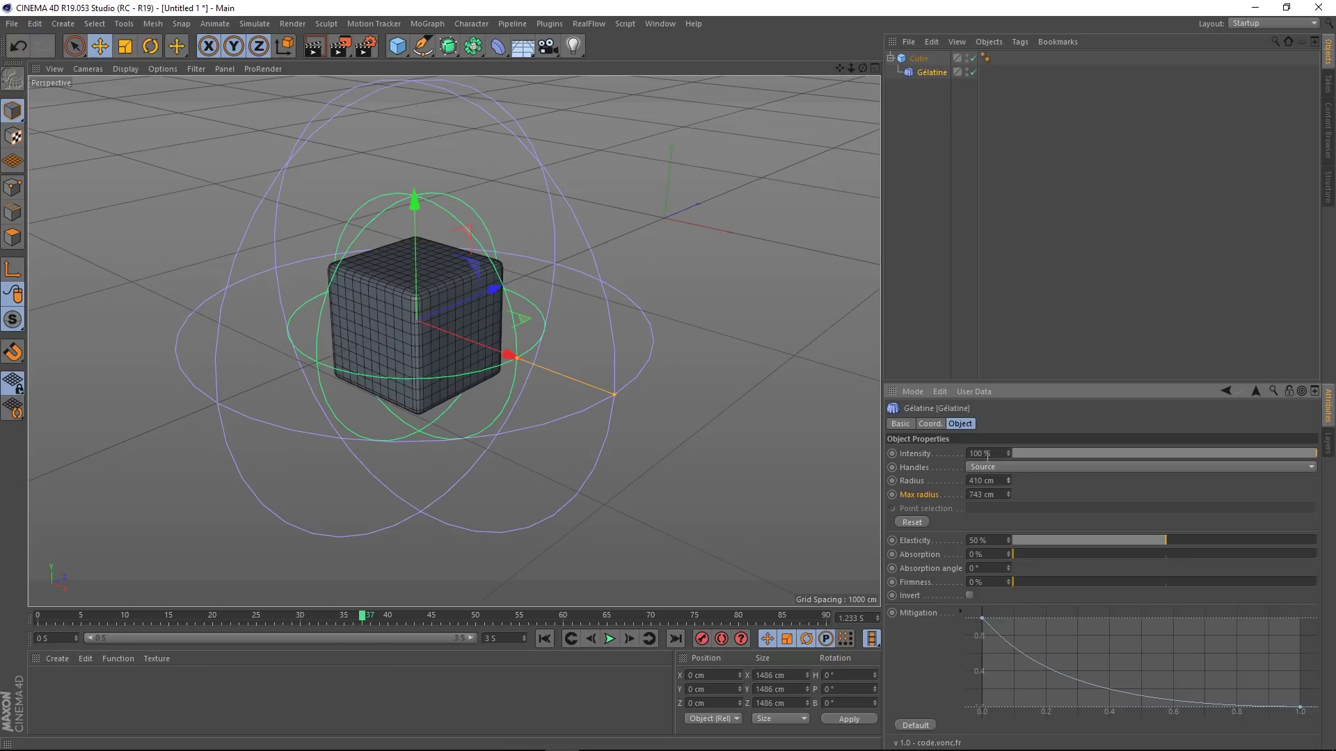
drag(1008, 480, 1008, 550)
right_click(911, 487)
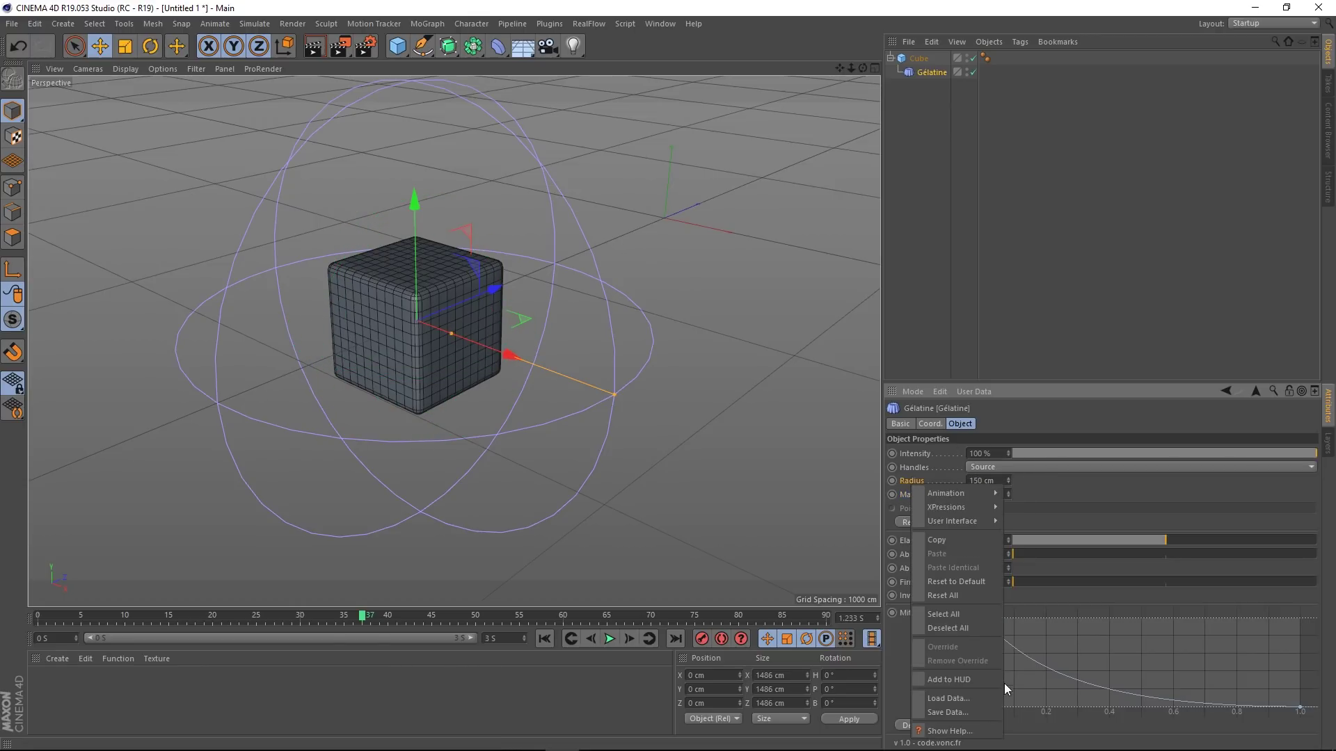
click(976, 582)
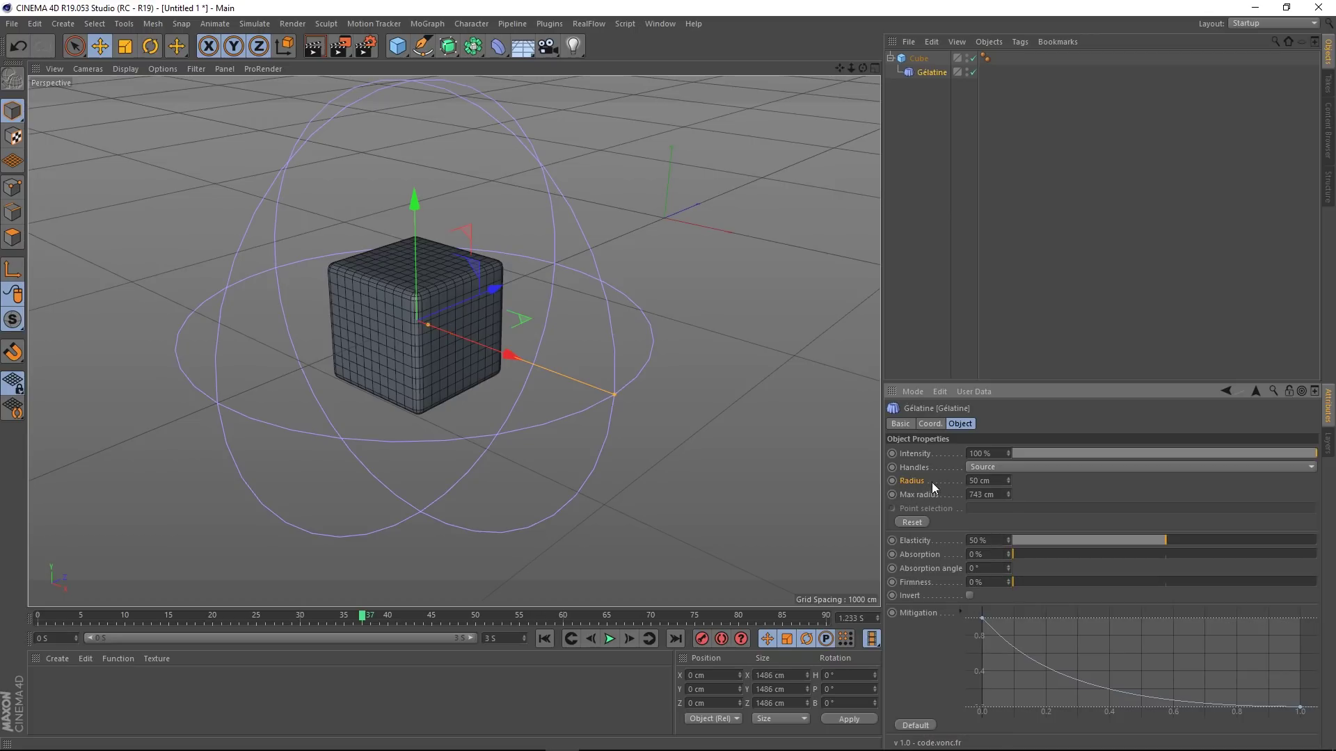
click(544, 638)
click(609, 639)
Lower Max radius to 304 cm and test Elasticity from 0% to 100%, settling near 60%
mouse_move(1009, 494)
mouse_down()
mouse_move(1009, 523)
mouse_move(1009, 499)
mouse_up()
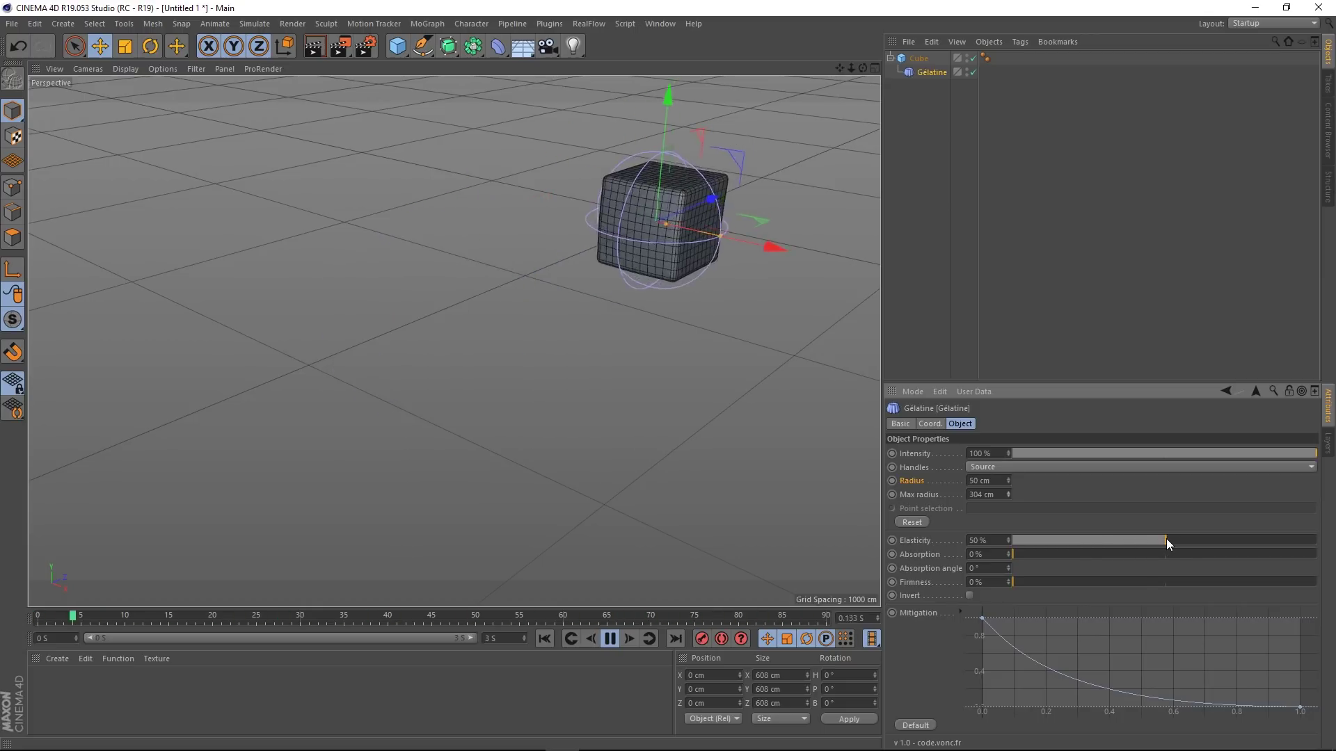
drag(1166, 538, 924, 550)
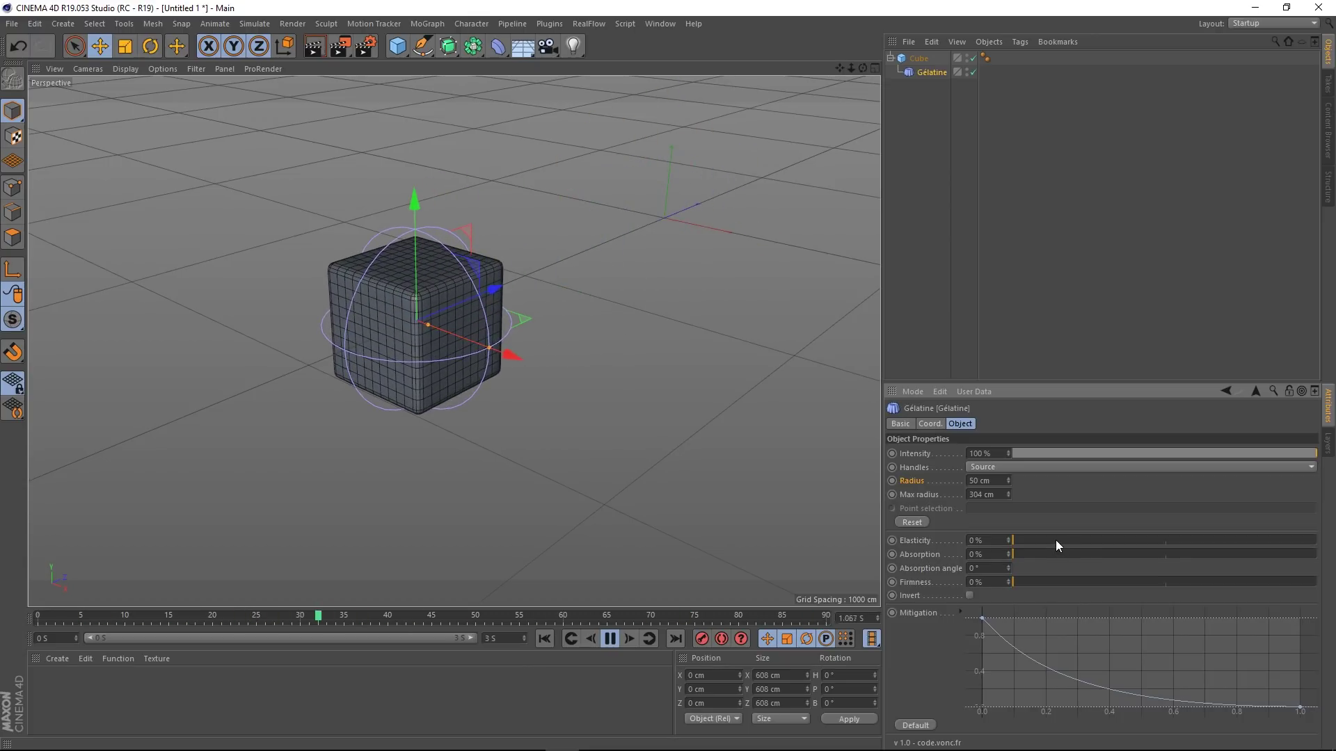
drag(1039, 539, 1163, 546)
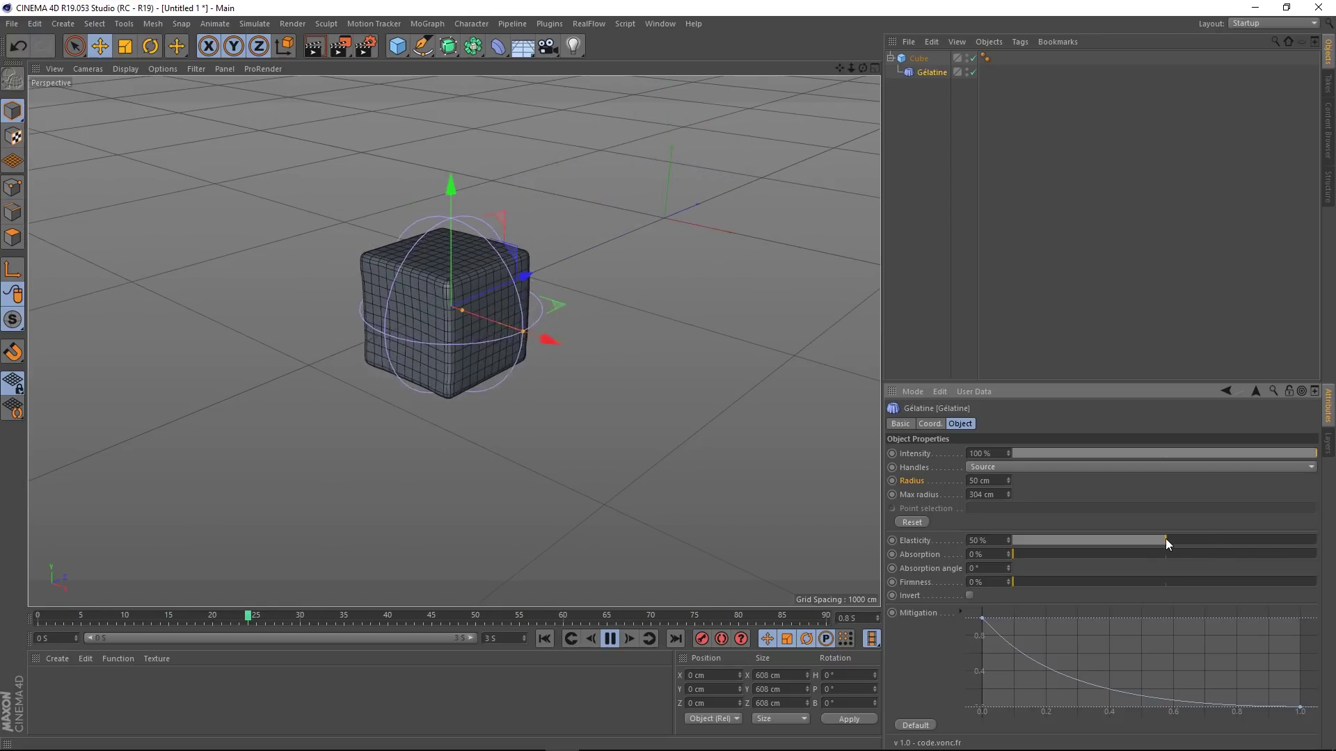
drag(1166, 538, 1314, 541)
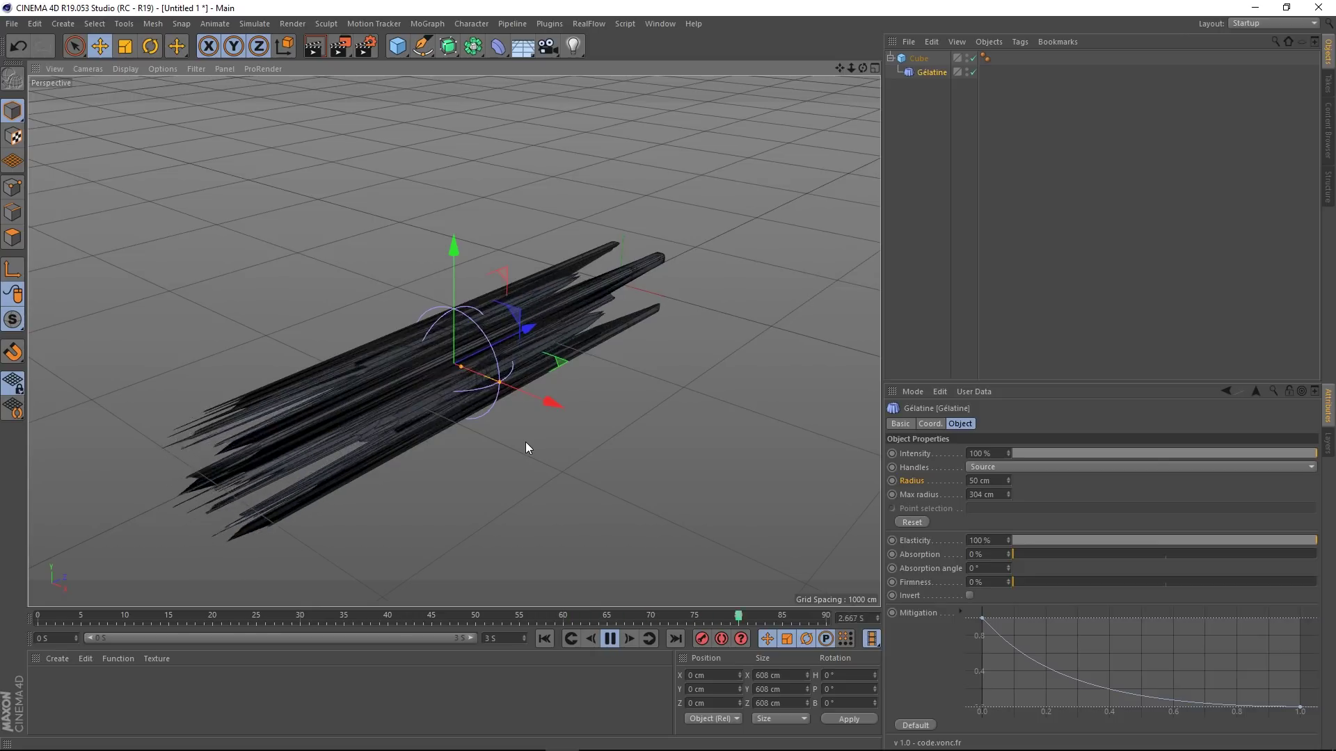
click(1239, 540)
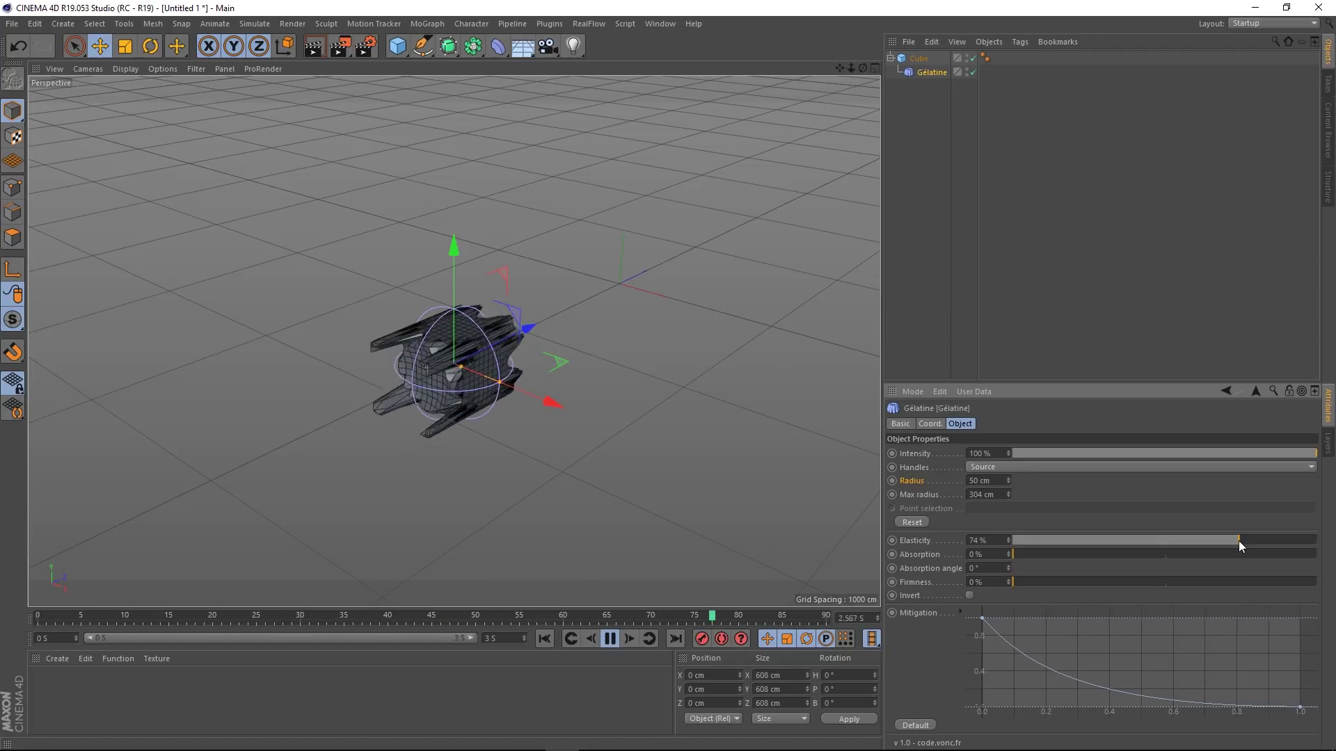
drag(1239, 541, 1215, 542)
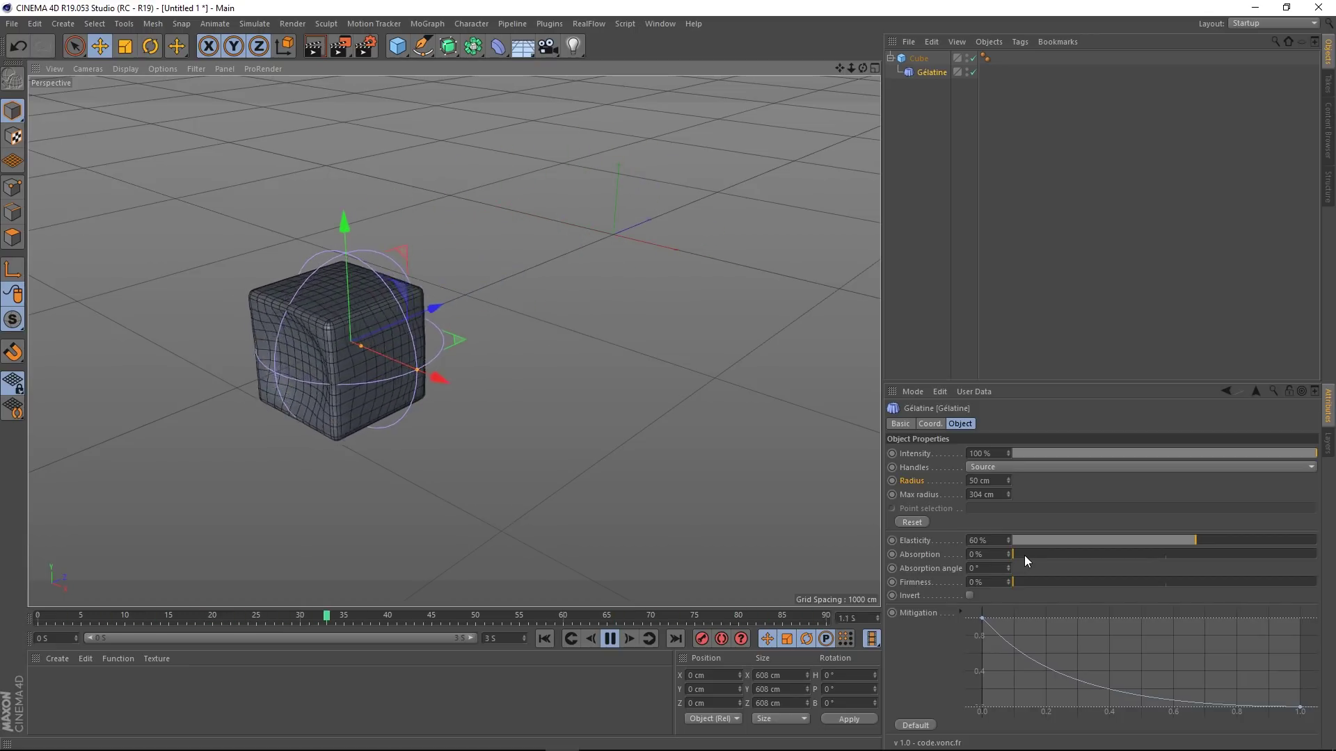
Test Absorption values between 0% and 76% while returning Elasticity to 50%
drag(1021, 555, 1048, 554)
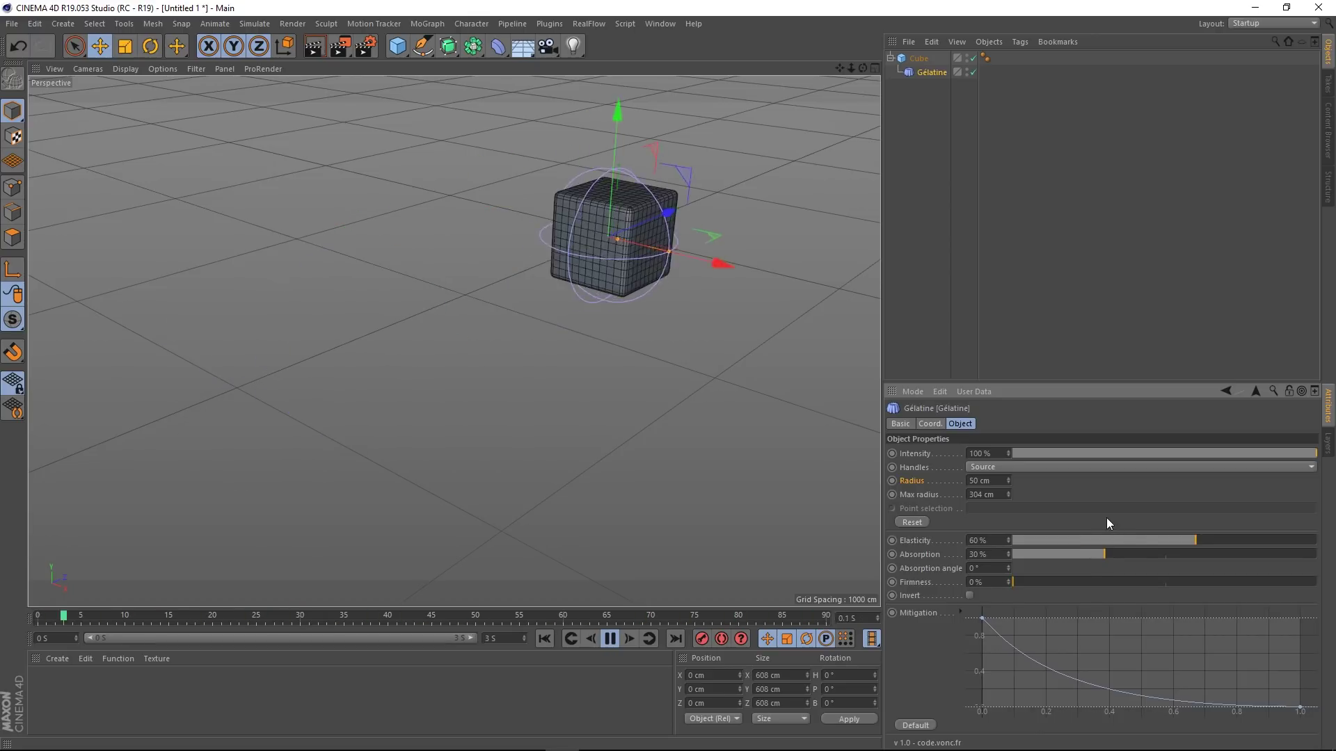
click(1168, 541)
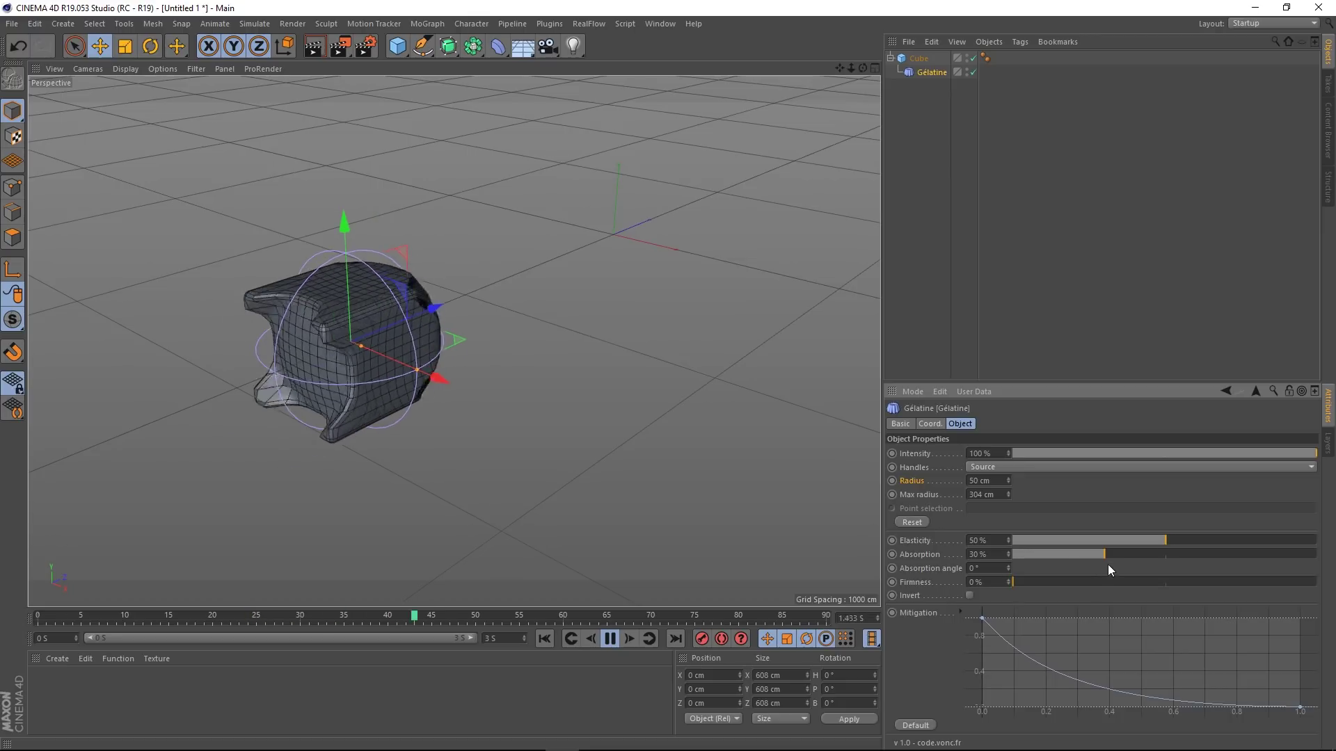
drag(1109, 561, 888, 570)
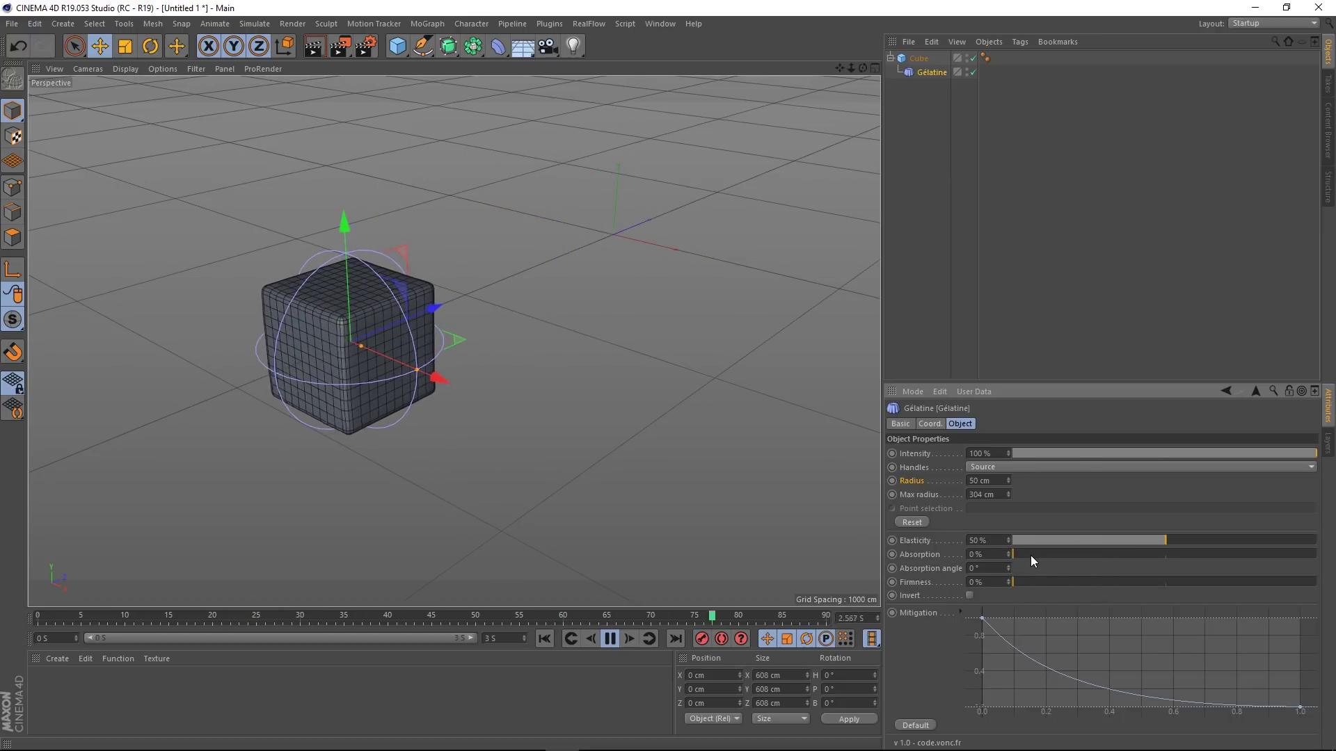
drag(1030, 555, 1062, 556)
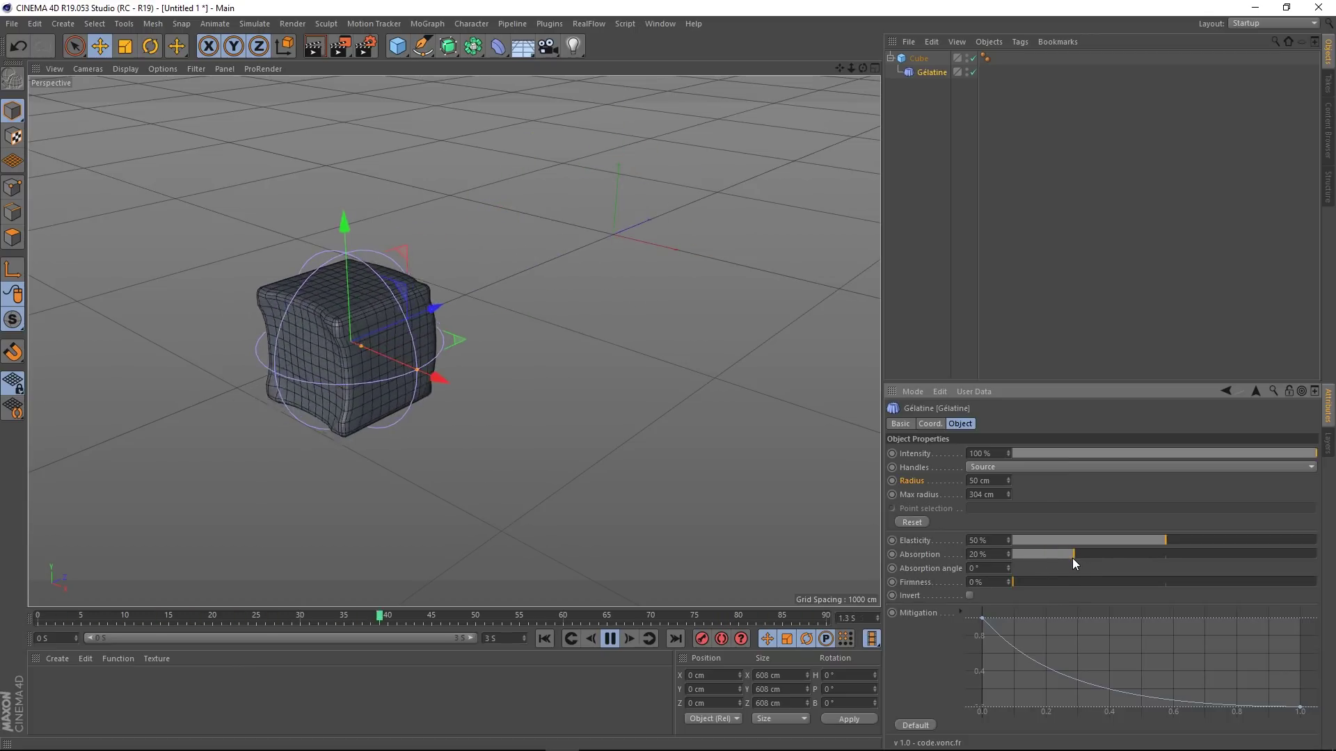
drag(1071, 558, 1126, 557)
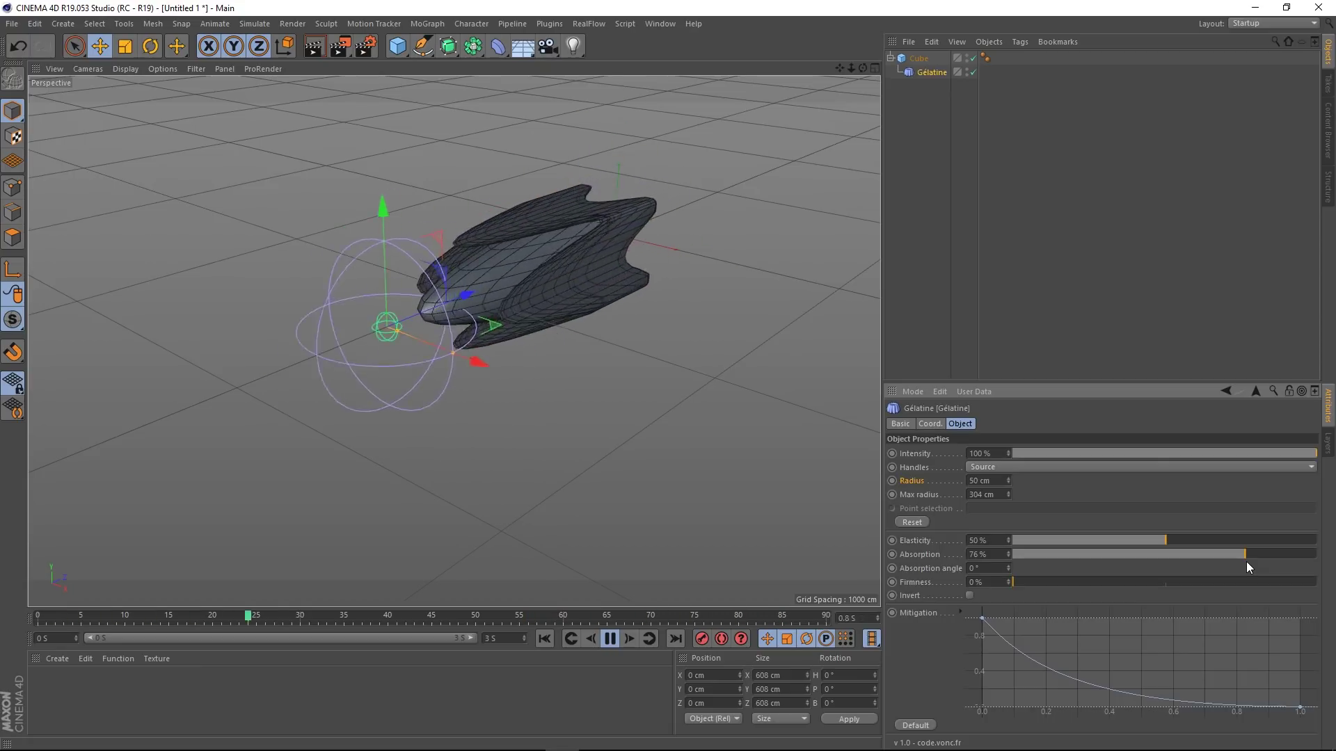
drag(1246, 562, 1032, 562)
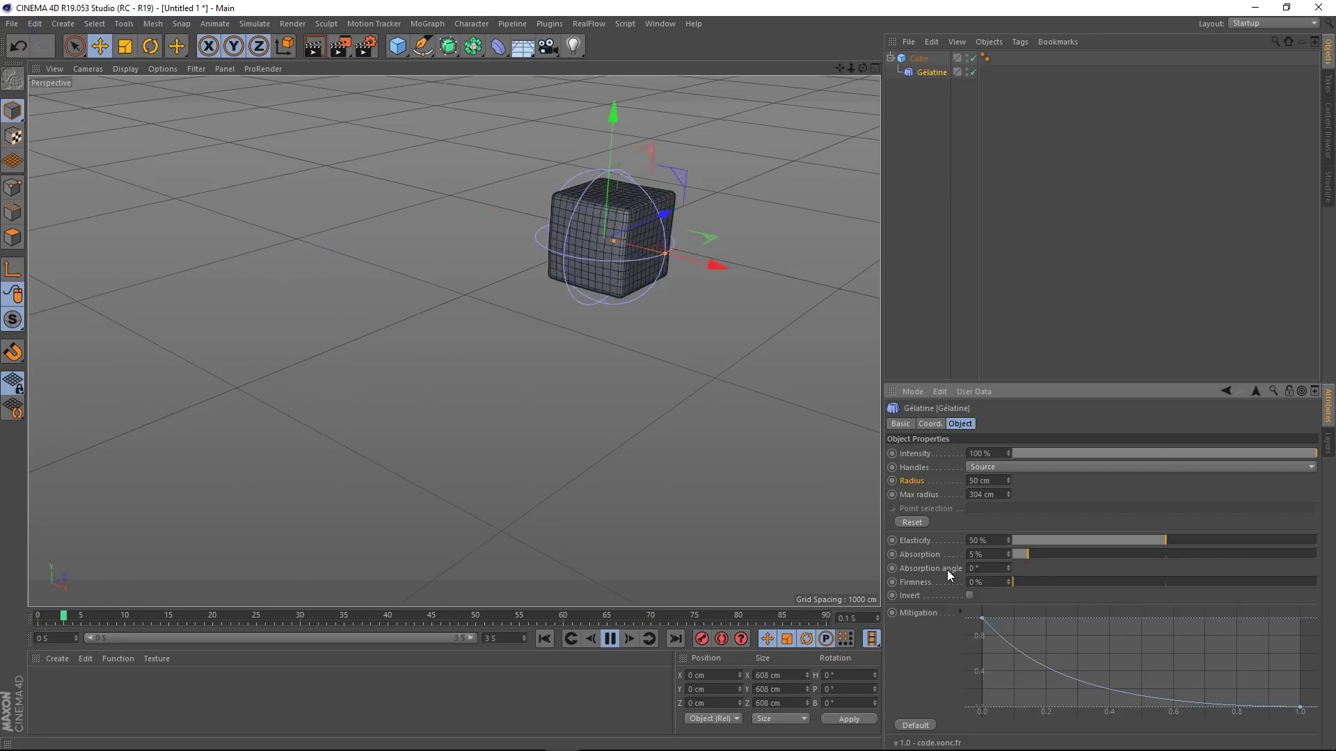
Reset Absorption to 0% and try Absorption angles of 0° and 45°
drag(1041, 558, 863, 562)
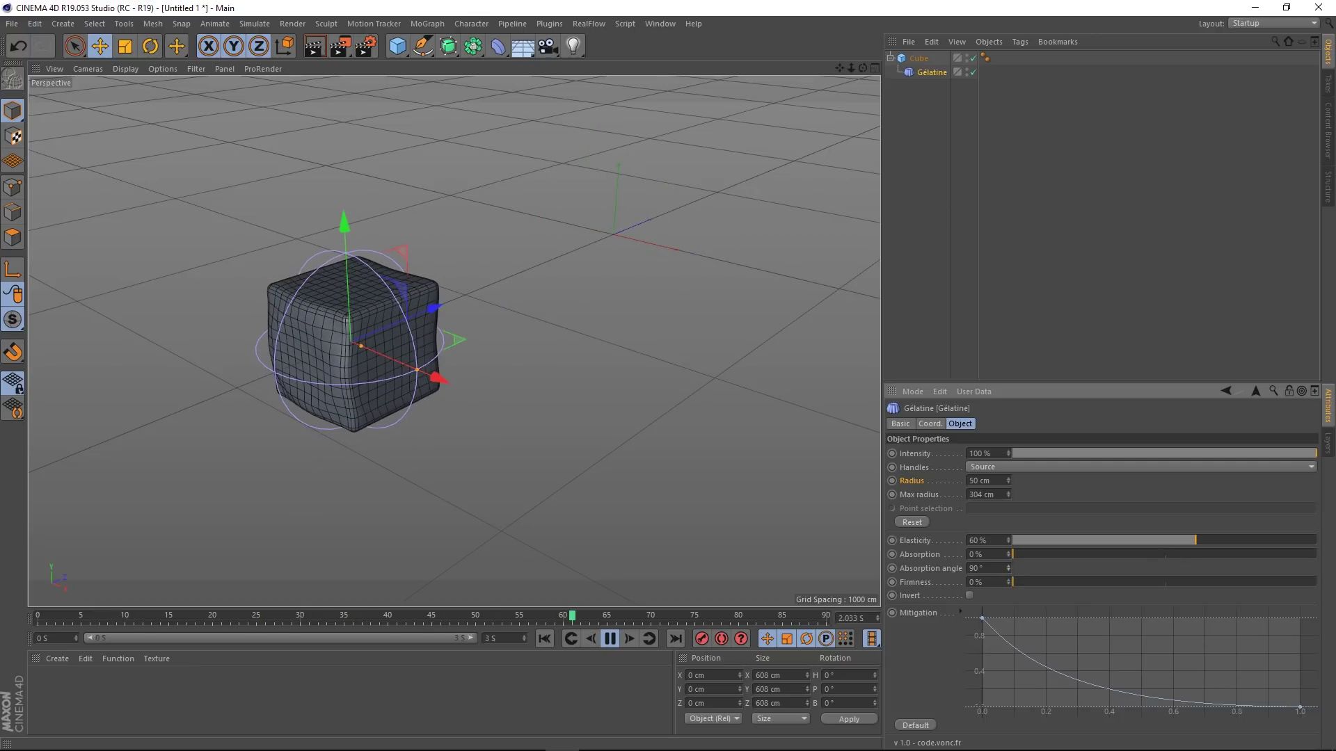
mouse_move(966, 723)
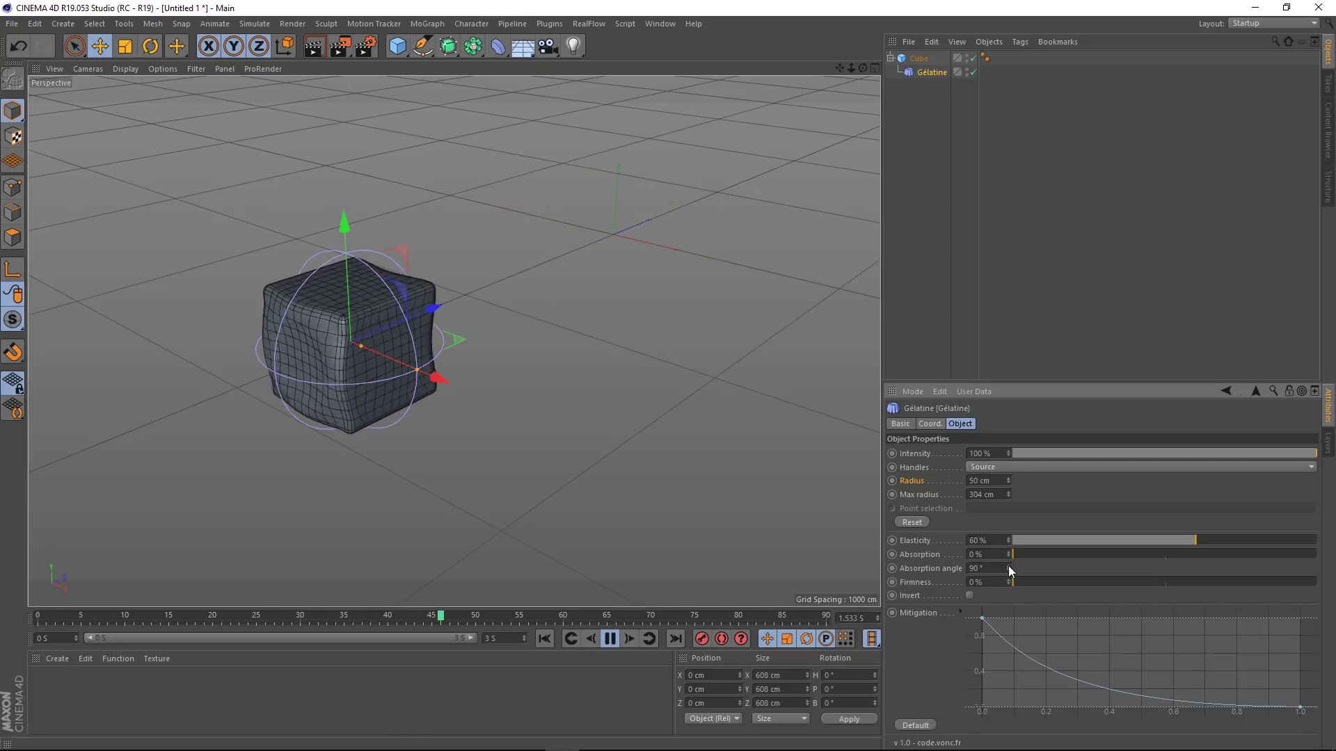
drag(1008, 565, 1008, 598)
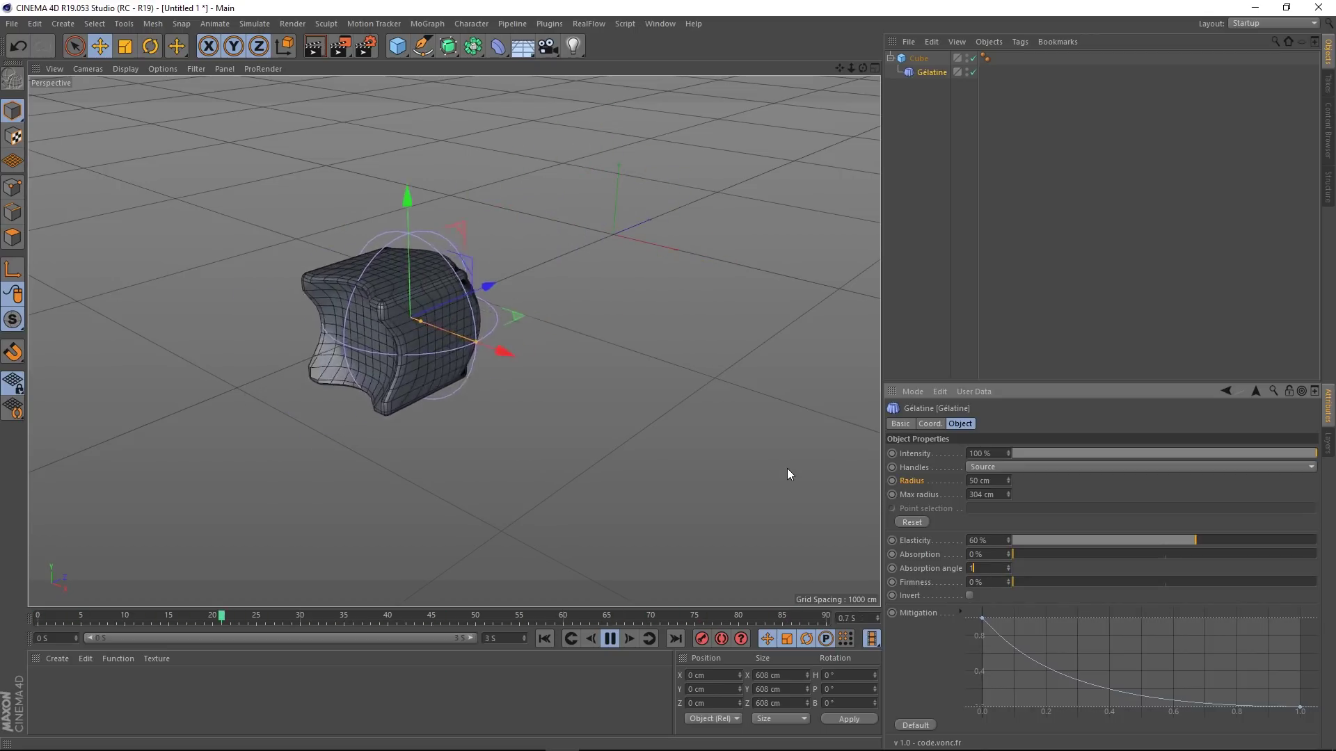
text(45)
key(Return)
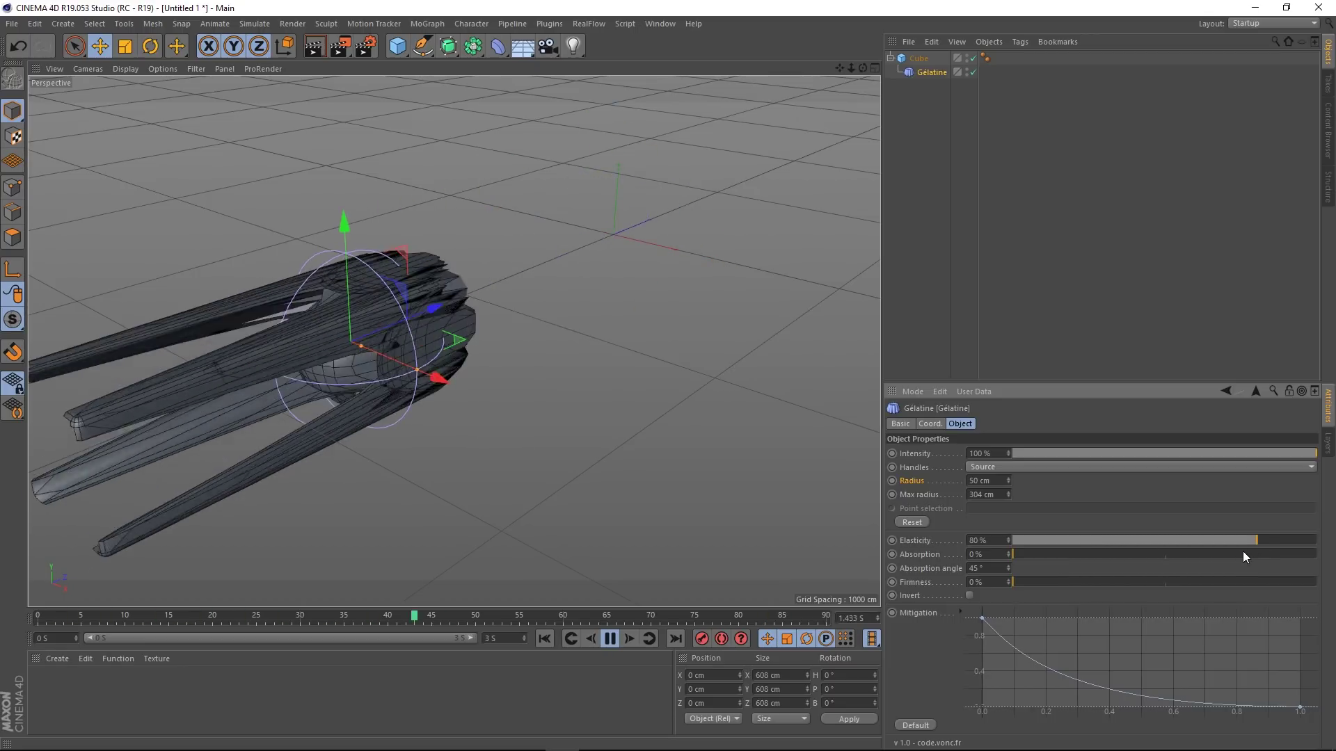
Lower Elasticity to about 70%, test Absorption angles up to 90°, then bring the angle back down
drag(1244, 542, 1234, 543)
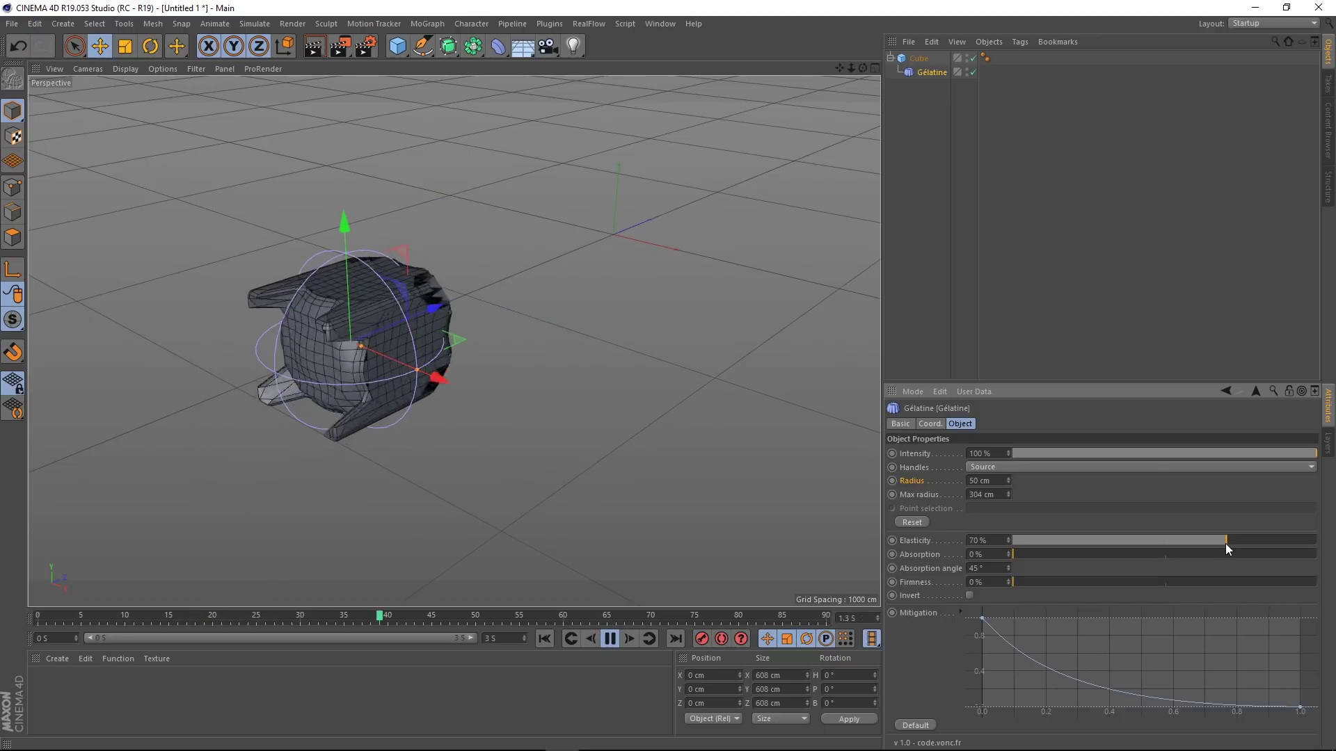
click(1008, 570)
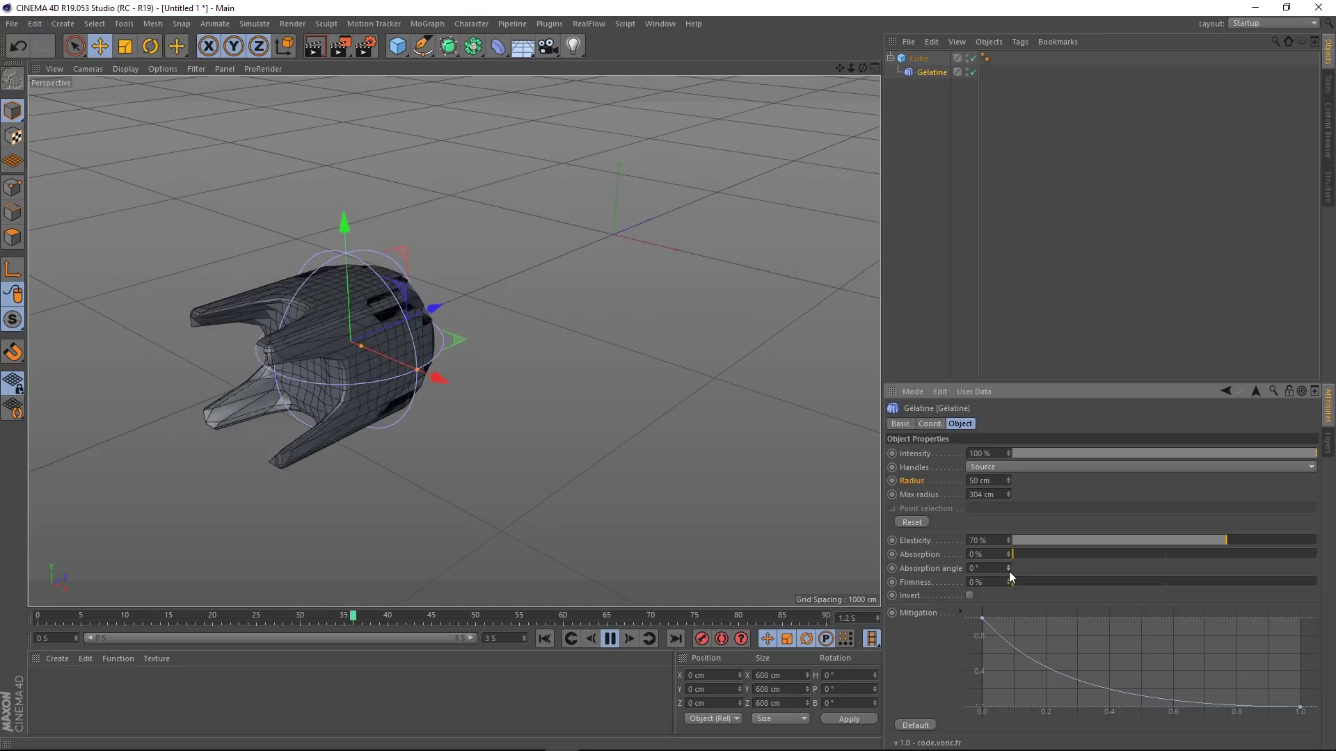
double_click(1008, 568)
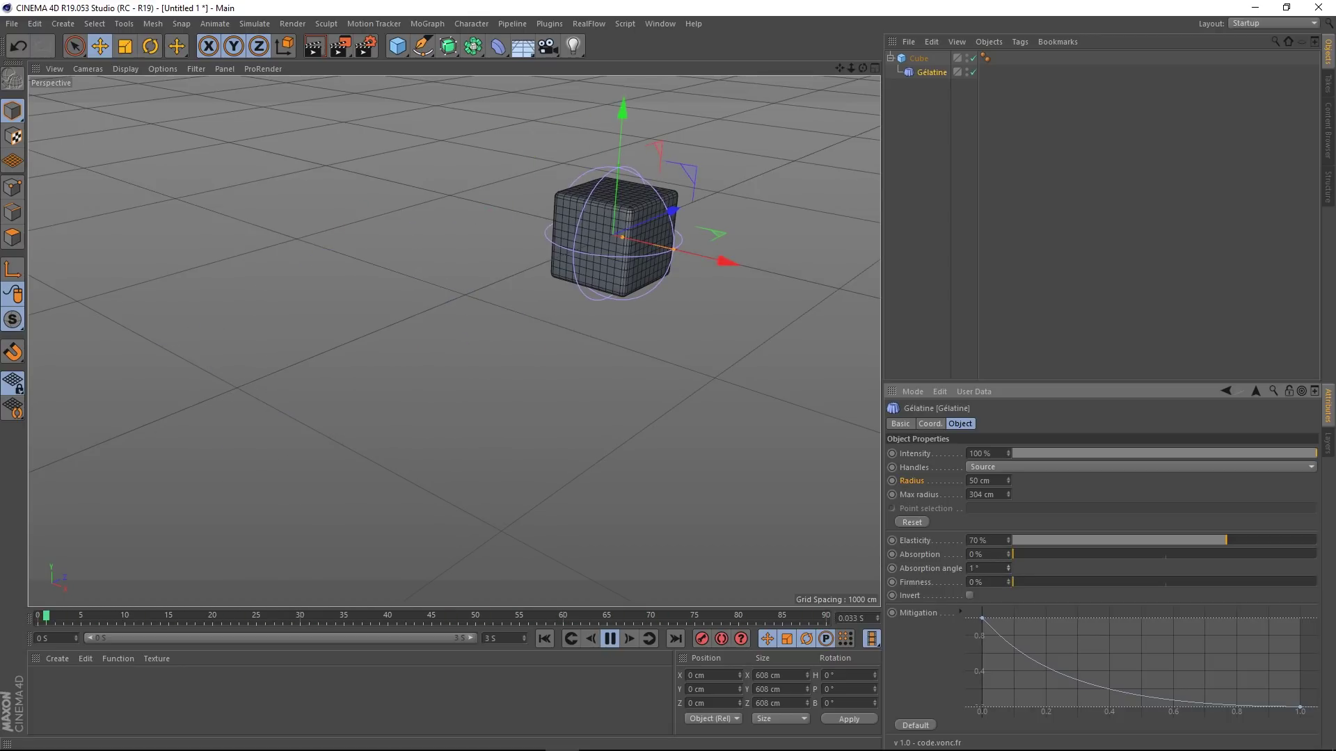
drag(1008, 568, 1008, 570)
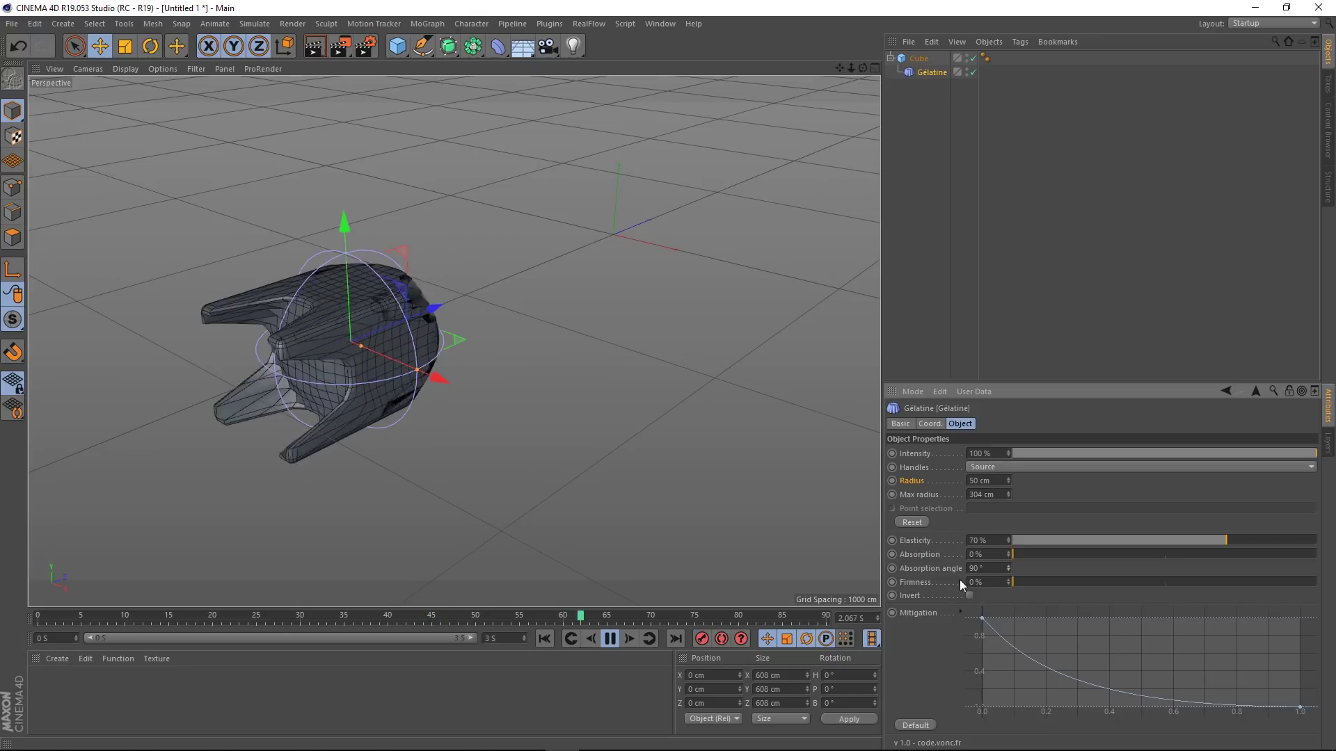
drag(1009, 569, 1009, 584)
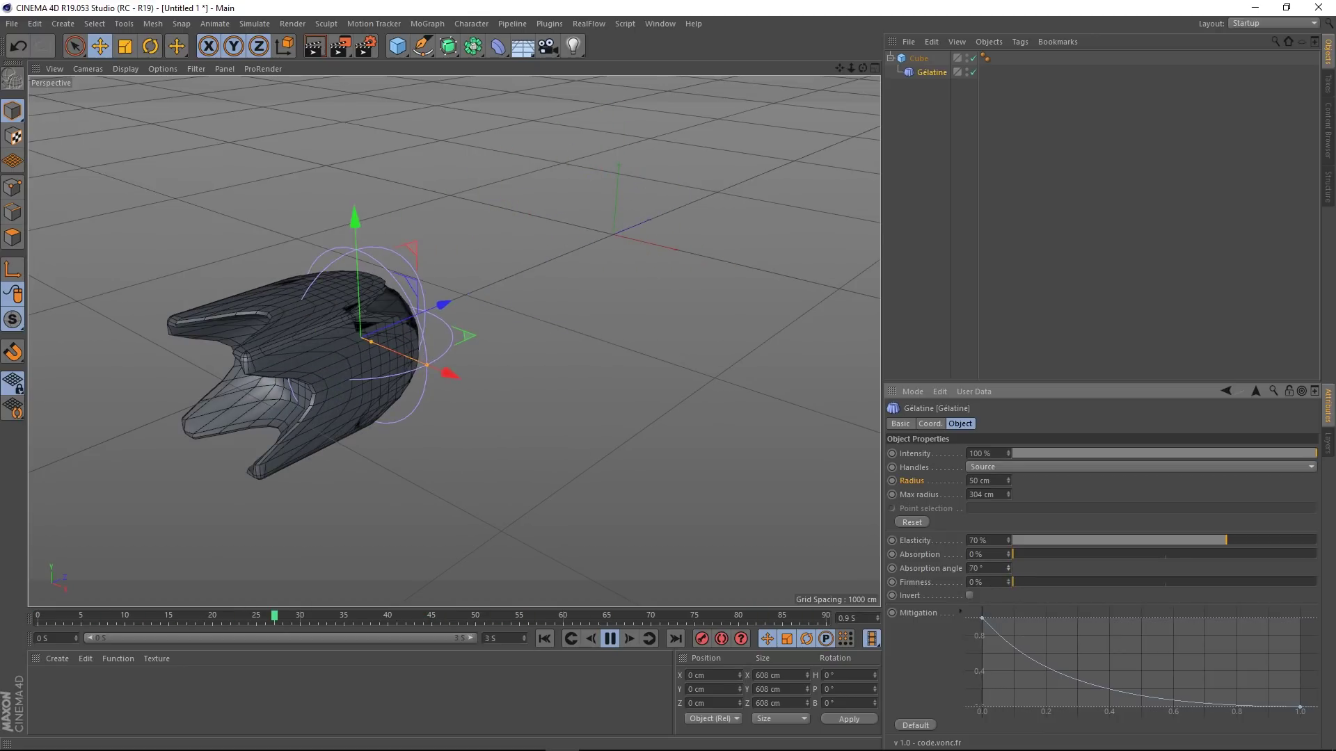
click(1020, 583)
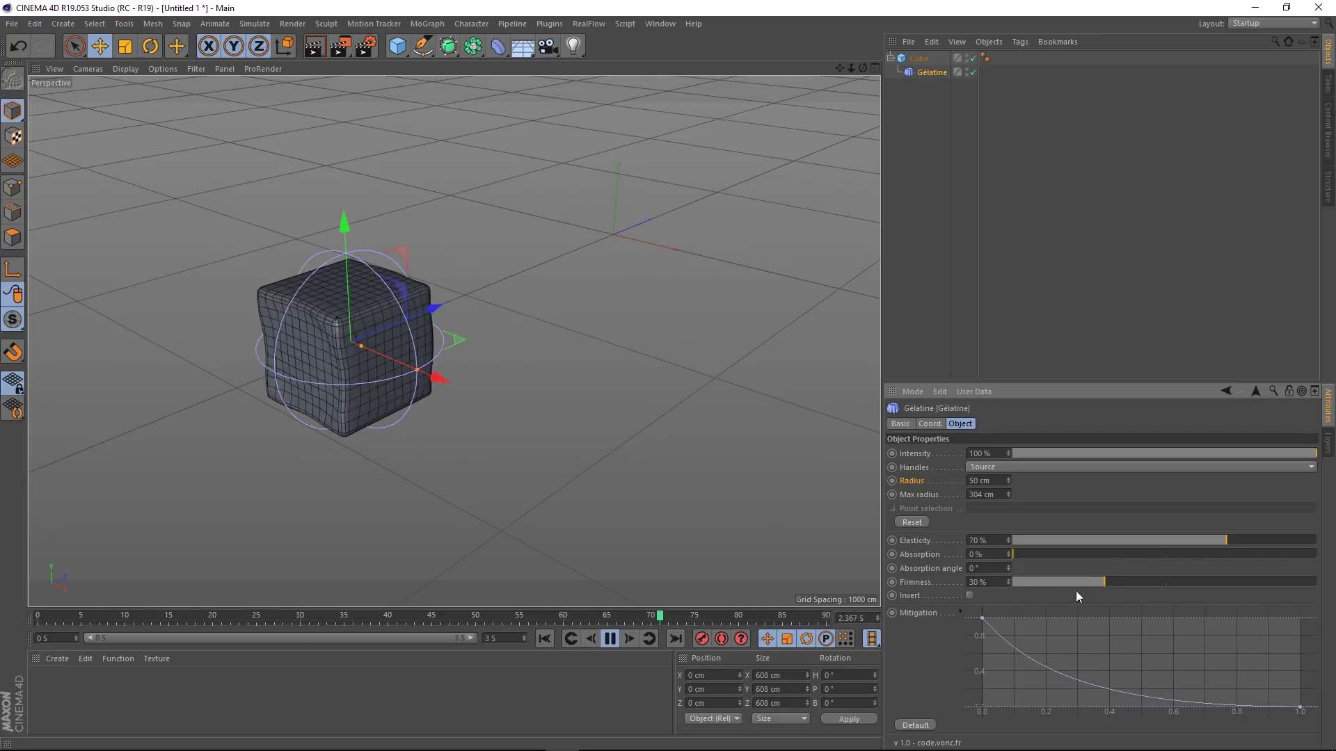
drag(1087, 583, 657, 583)
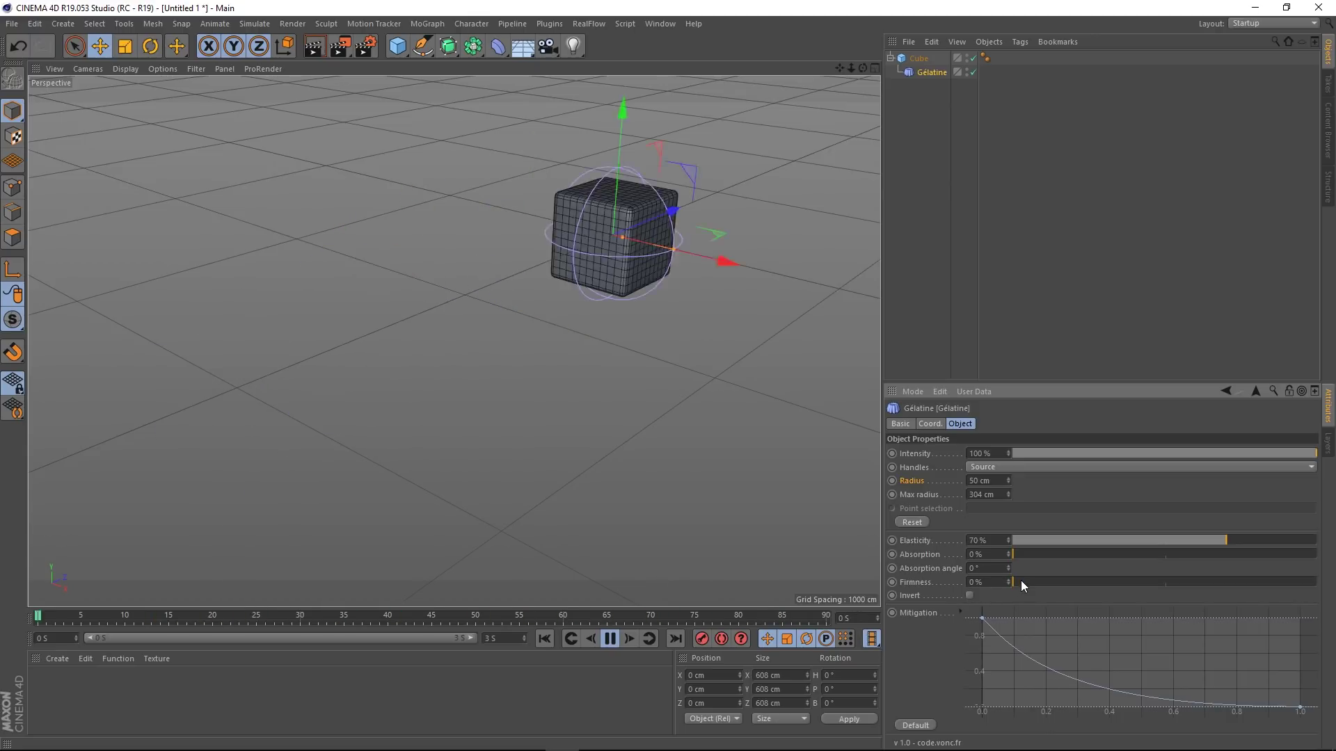
drag(1020, 581, 1154, 591)
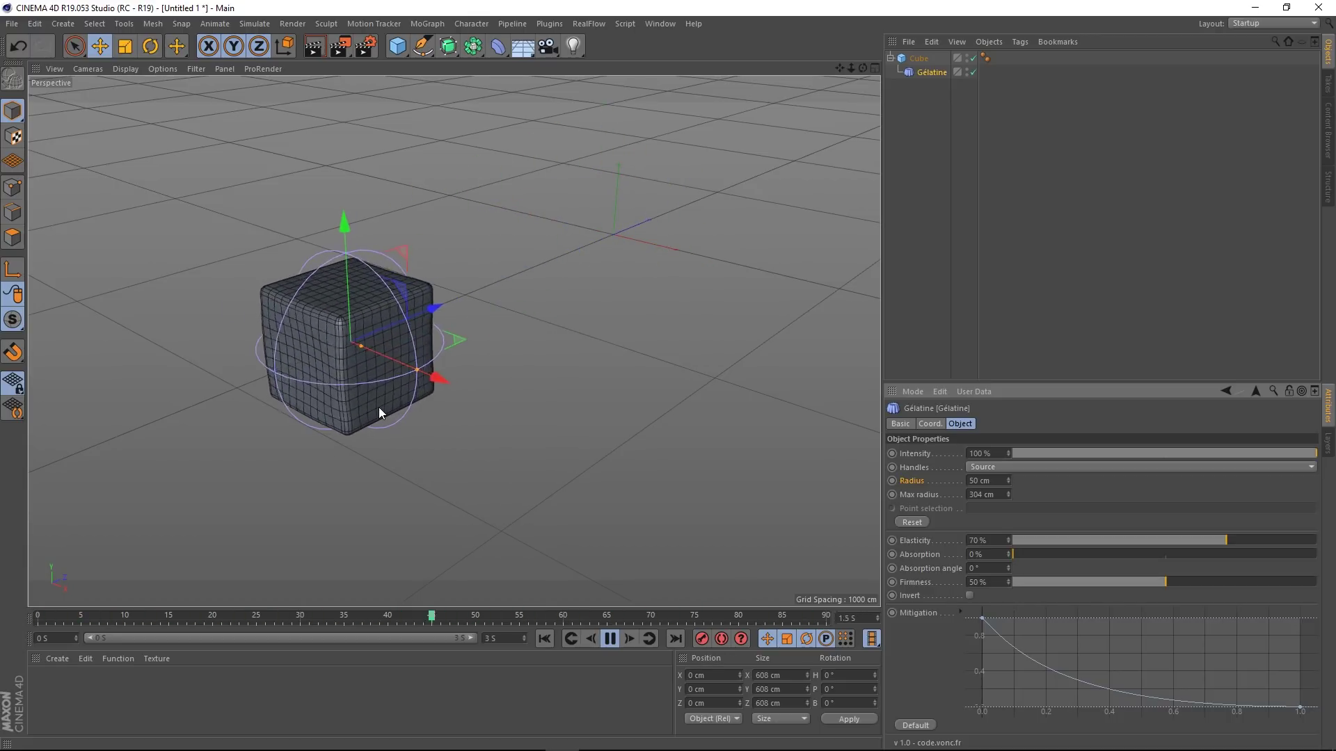
drag(1165, 582, 844, 588)
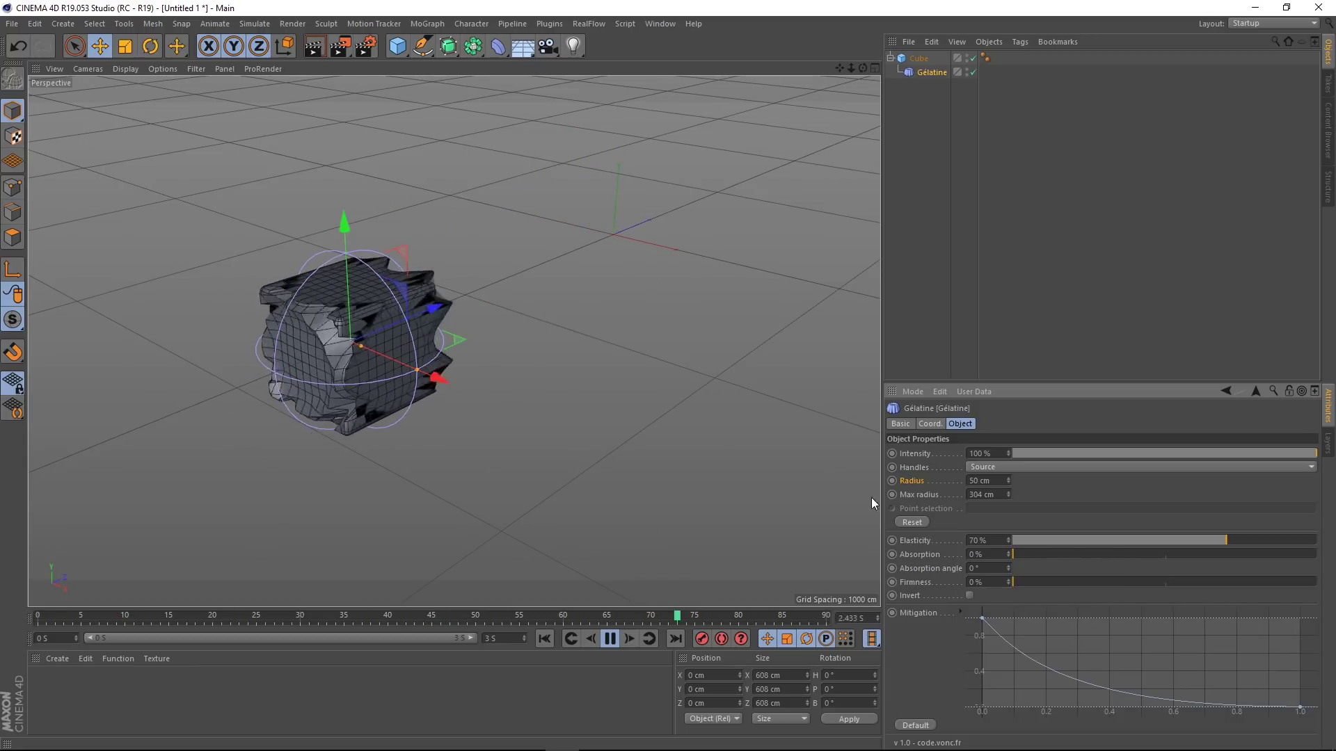
click(970, 597)
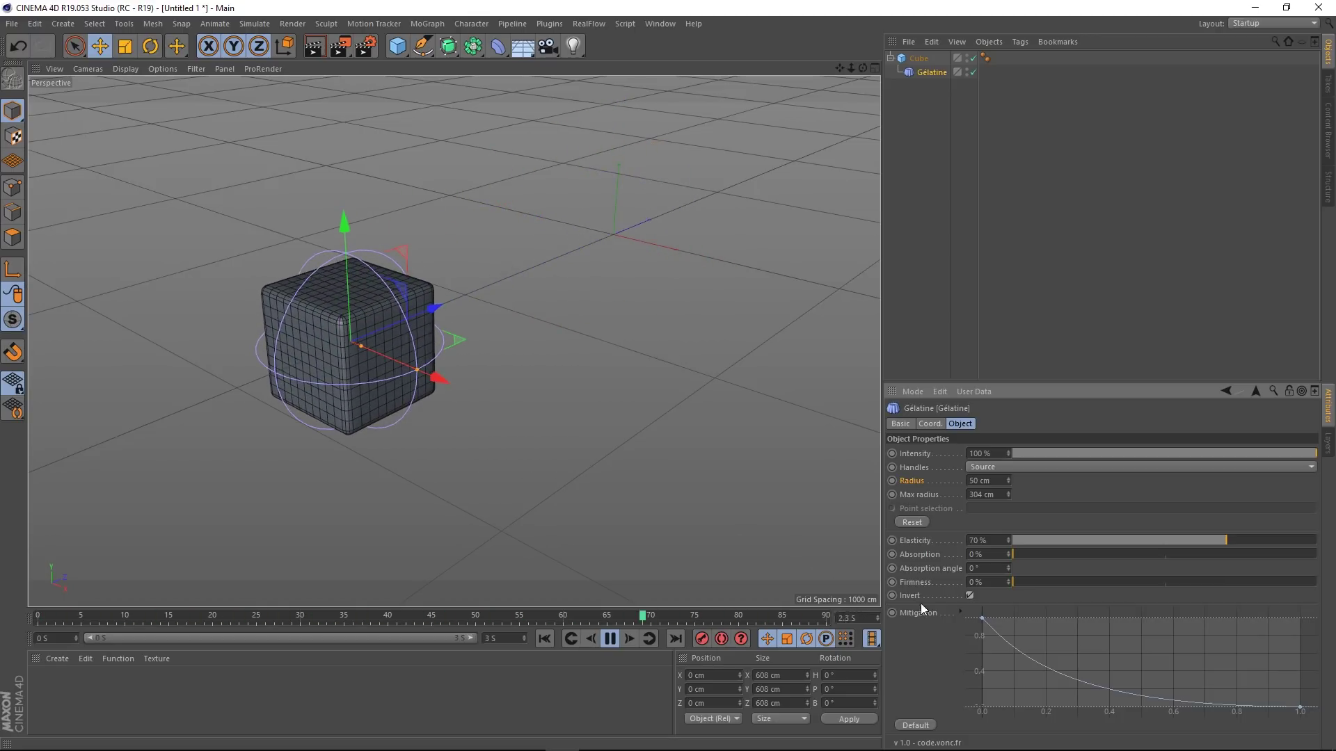
click(968, 595)
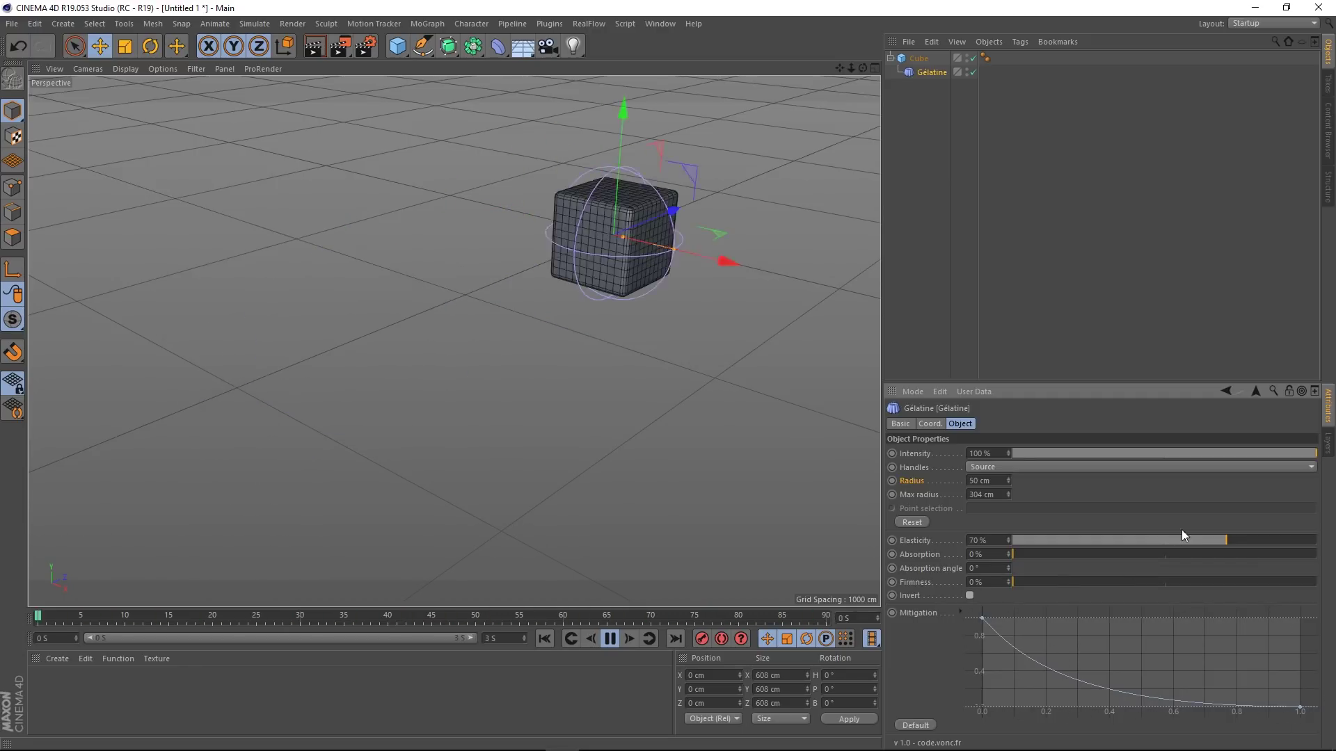
Set Elasticity to 60% and test moving the Mitigation curve's start, end and an added point
drag(1192, 540, 1166, 547)
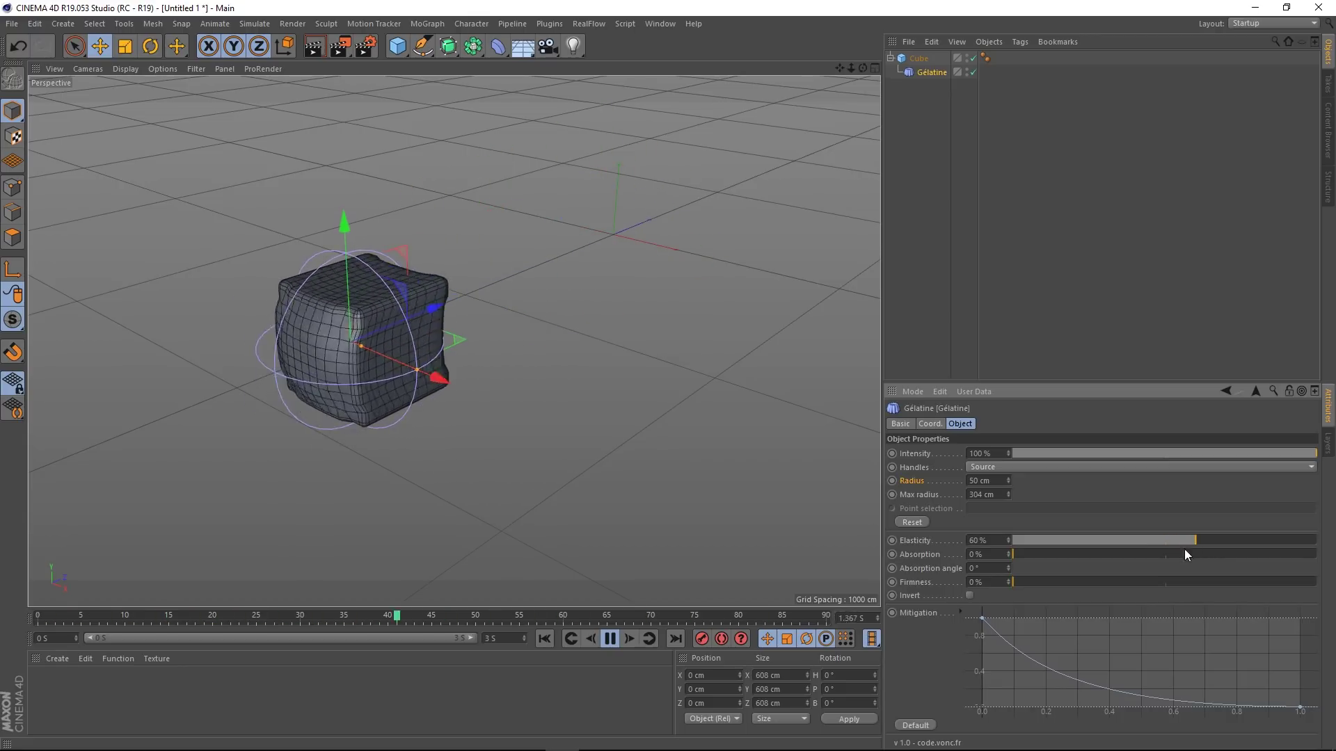
drag(981, 618, 978, 662)
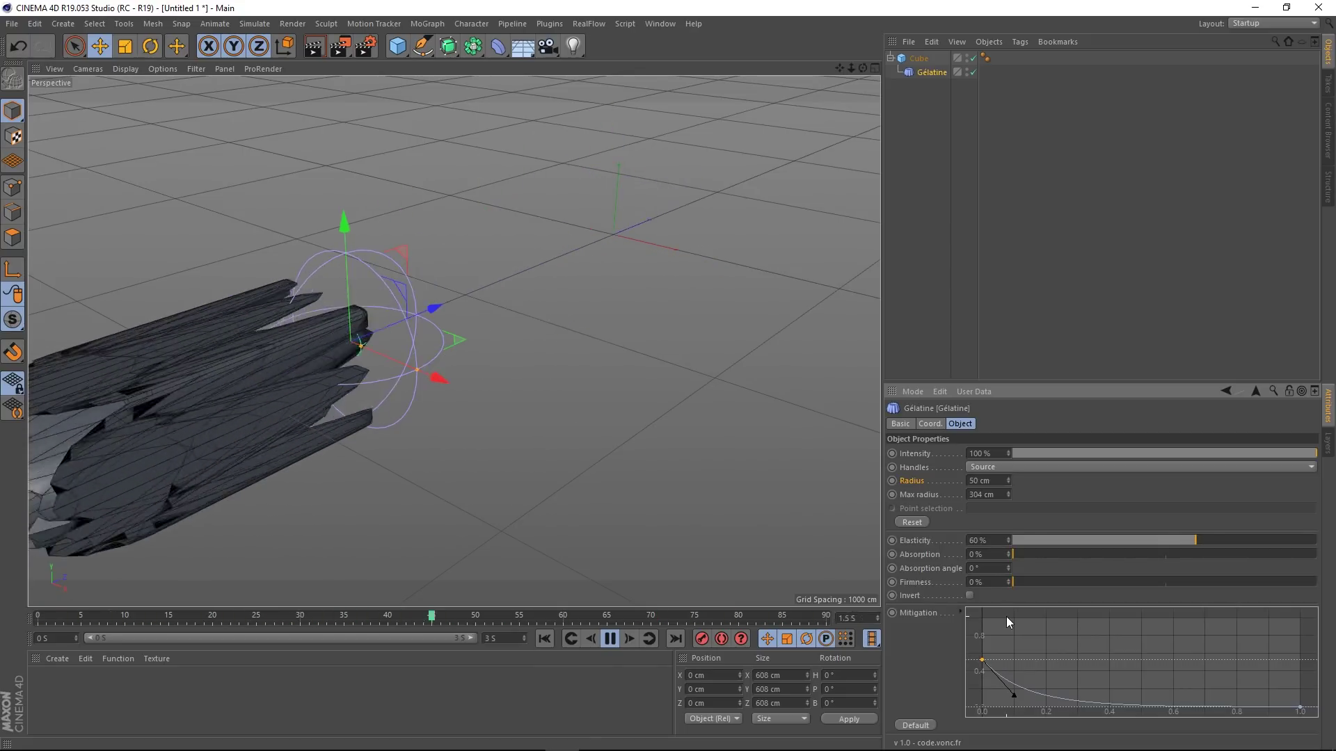
key(ctrl+z)
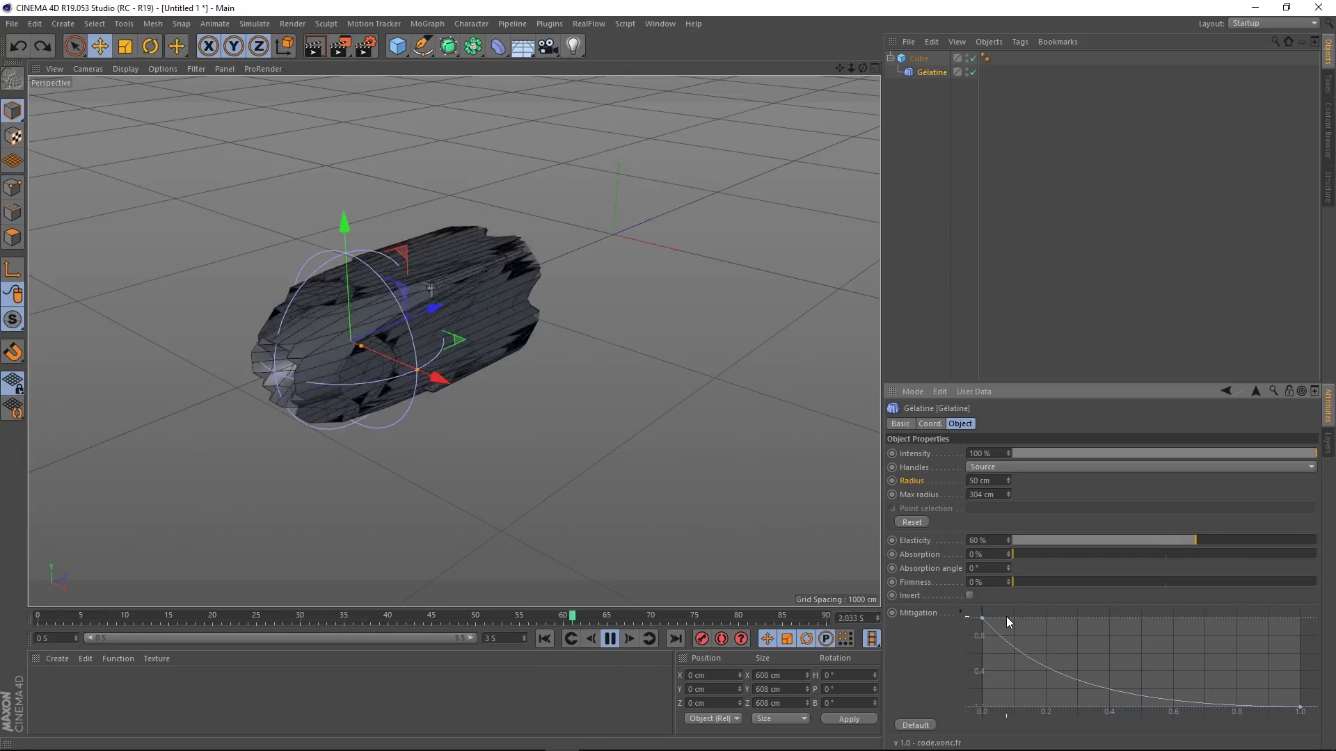
click(1300, 708)
drag(1301, 708, 1304, 663)
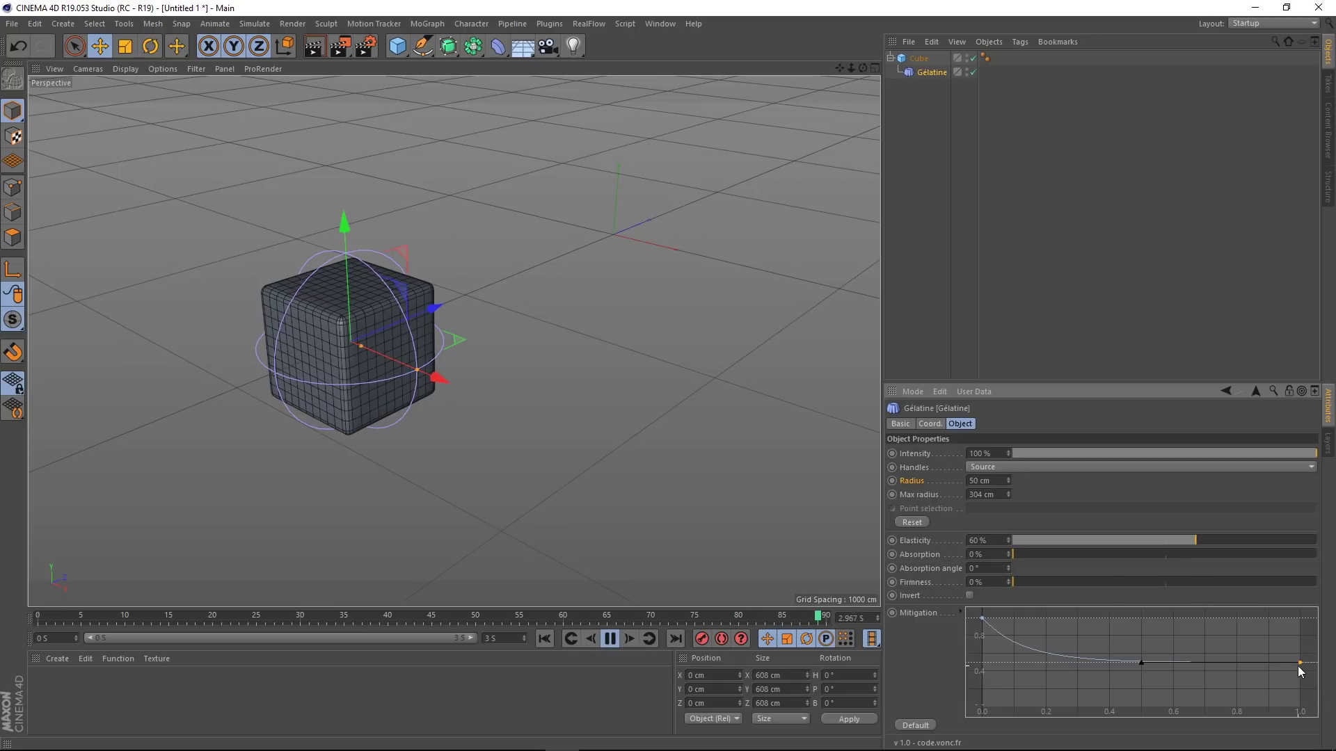
drag(1300, 662, 1242, 720)
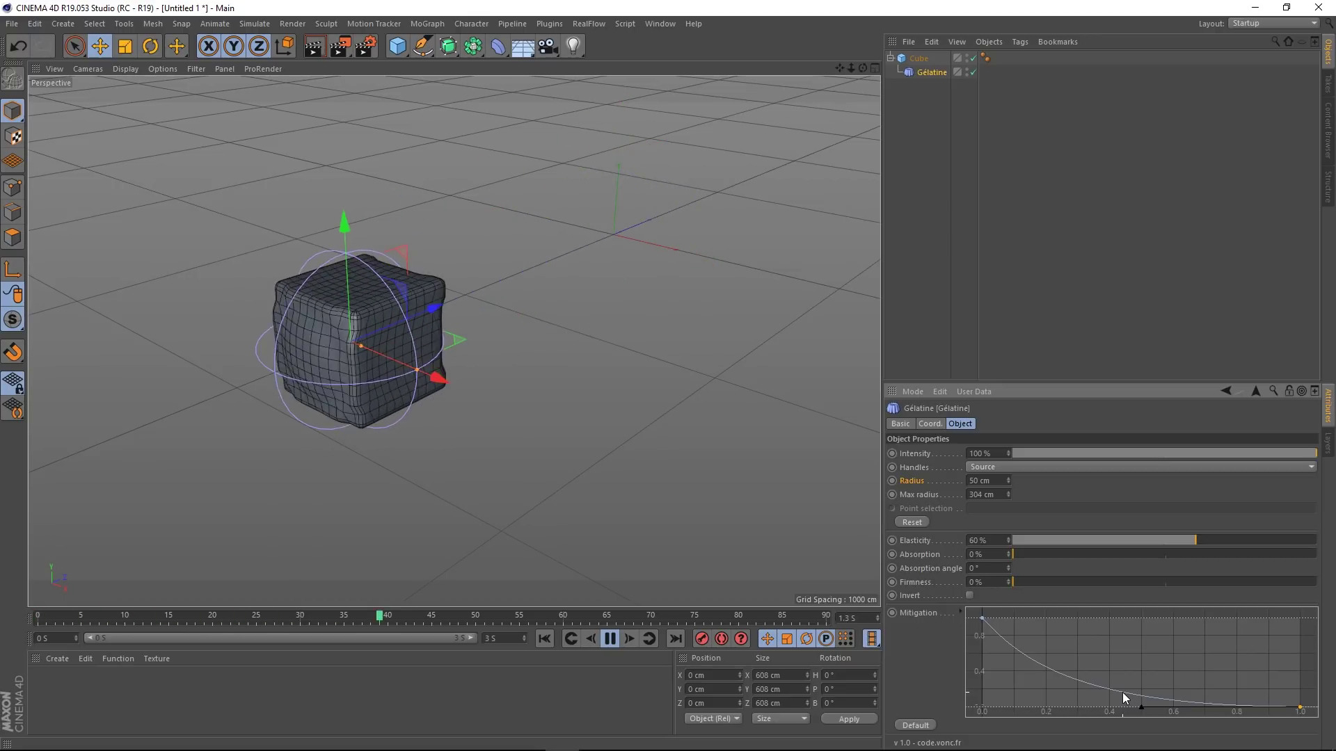
drag(984, 617, 1145, 614)
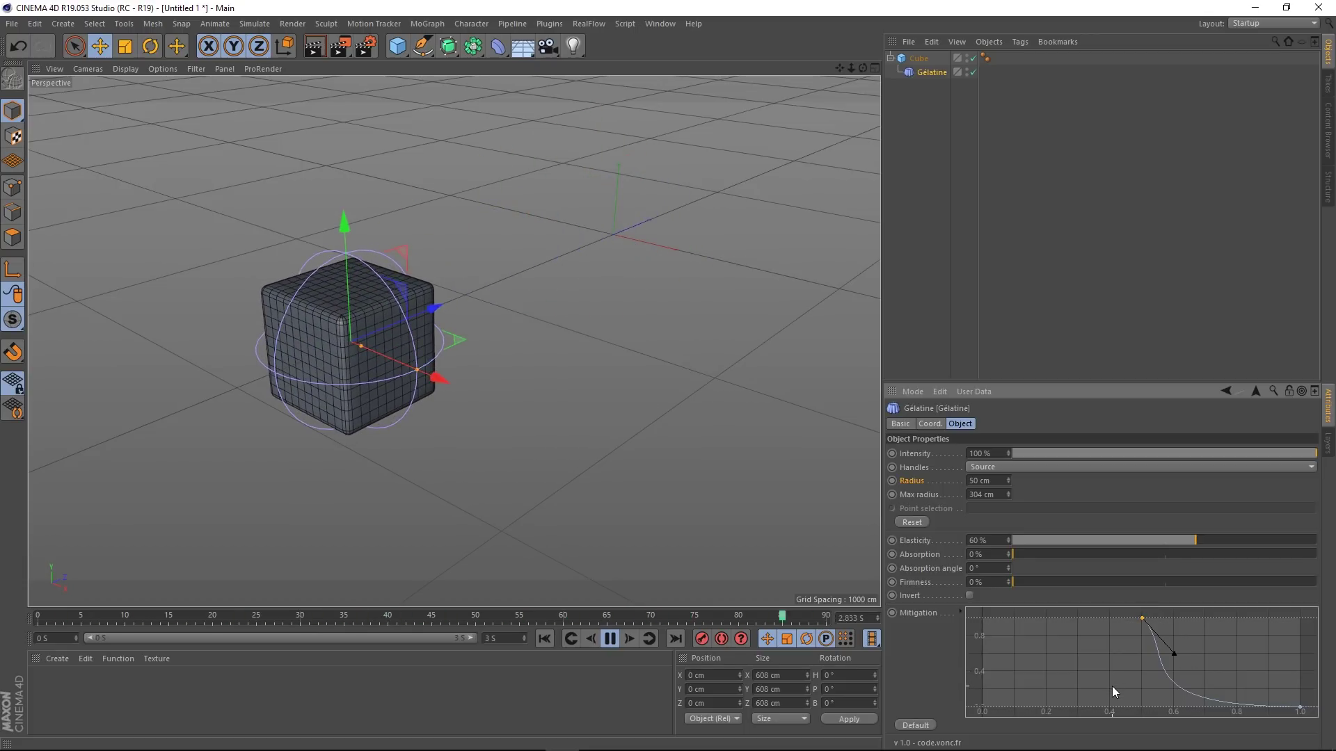
key(ctrl+z)
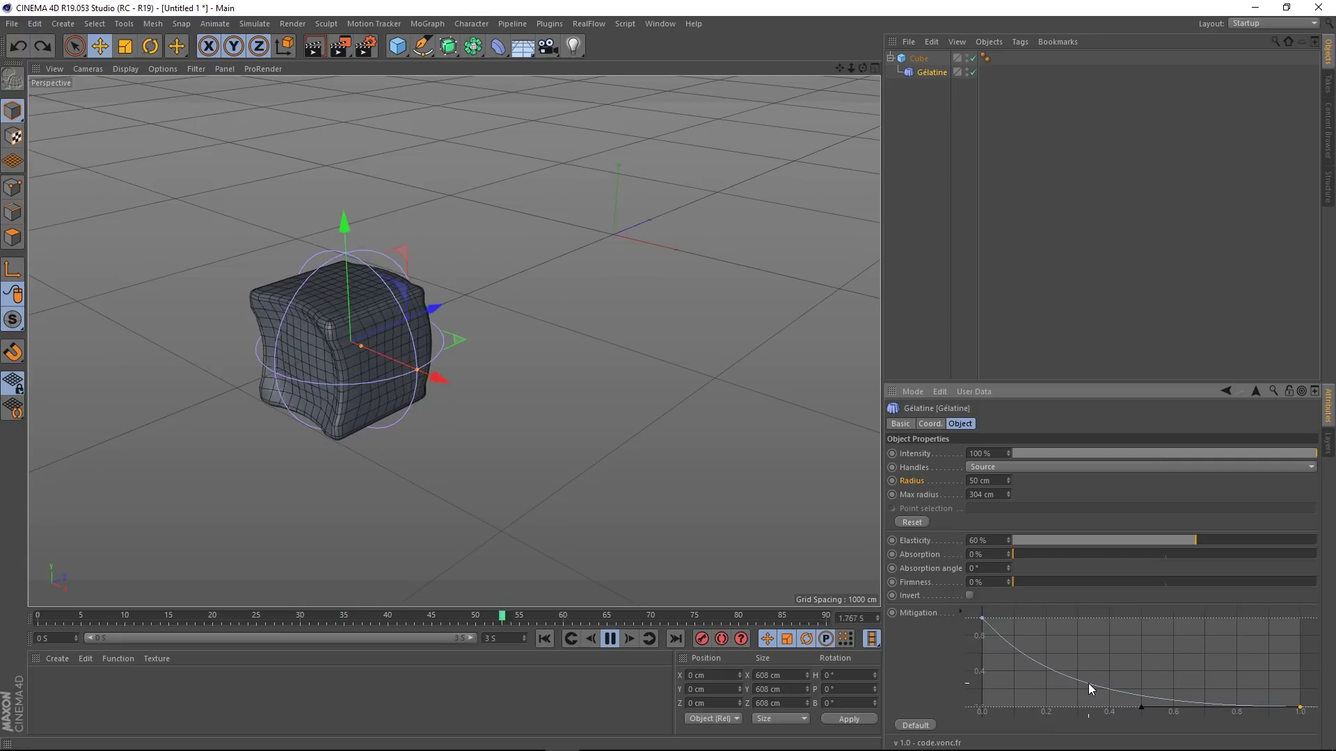
ctrl+click(1088, 683)
drag(1088, 683, 1010, 699)
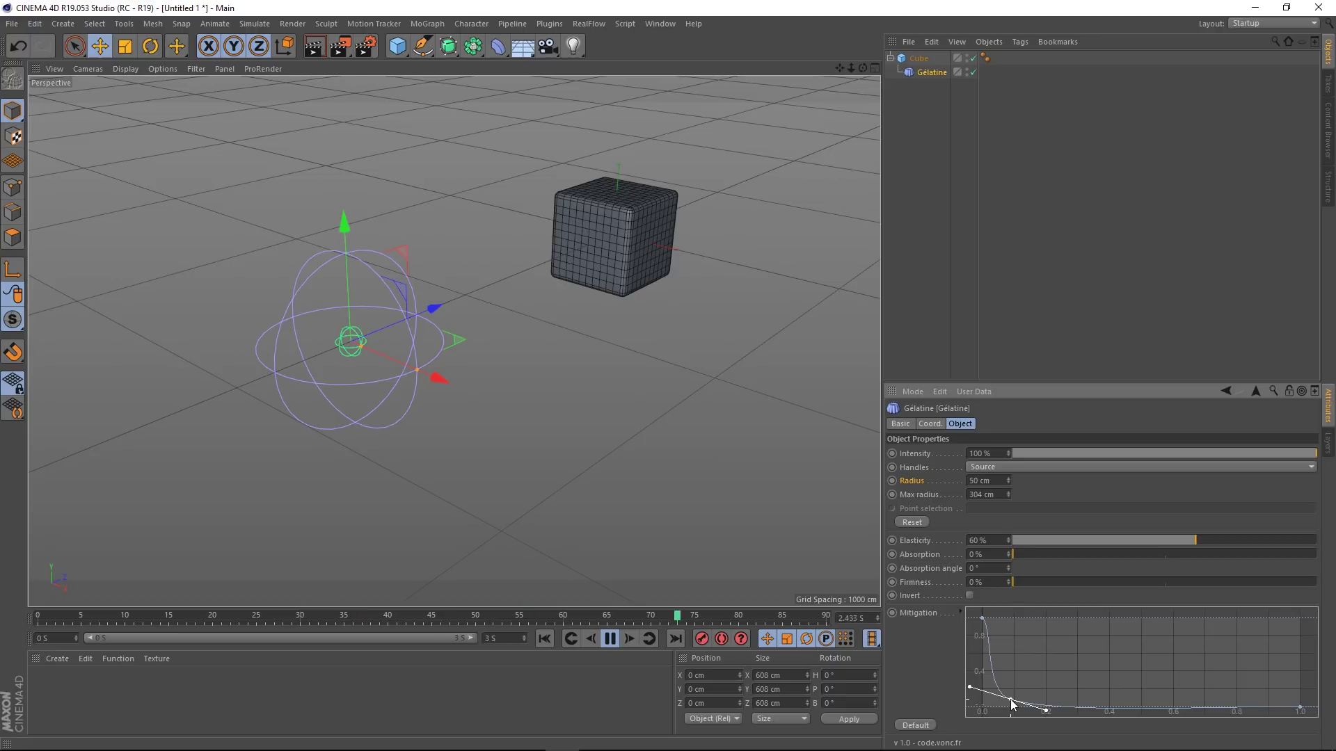
key(ctrl+z)
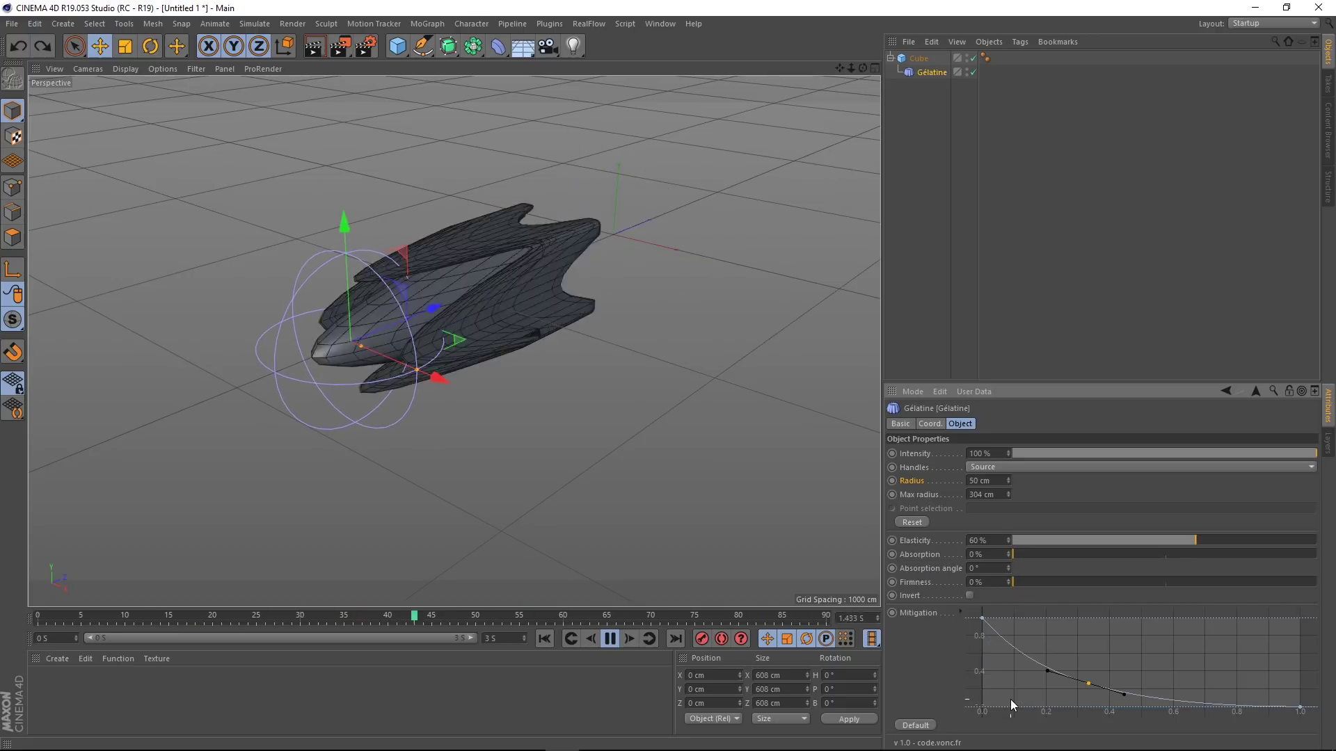
Reshape a Mitigation curve point, then undo back to the original smooth 1-to-0 falloff
drag(1087, 684, 1058, 691)
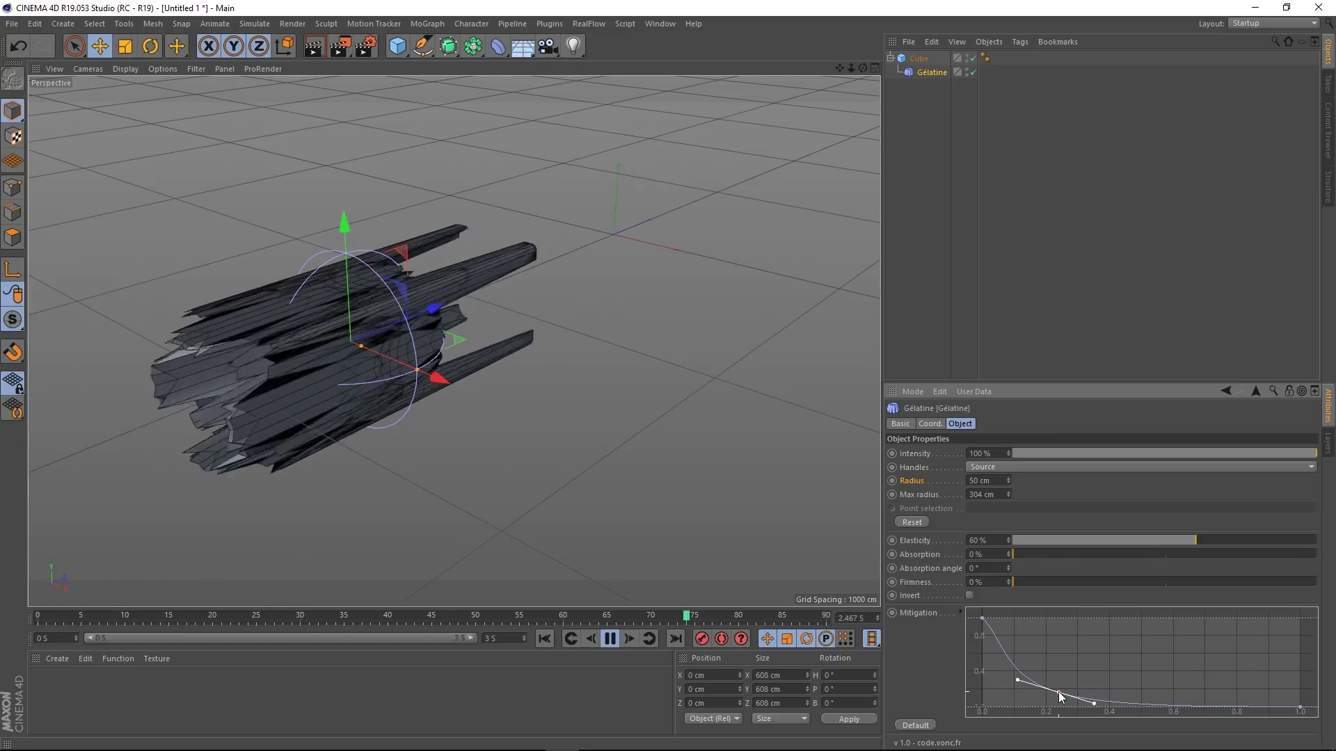
drag(1058, 692, 1140, 683)
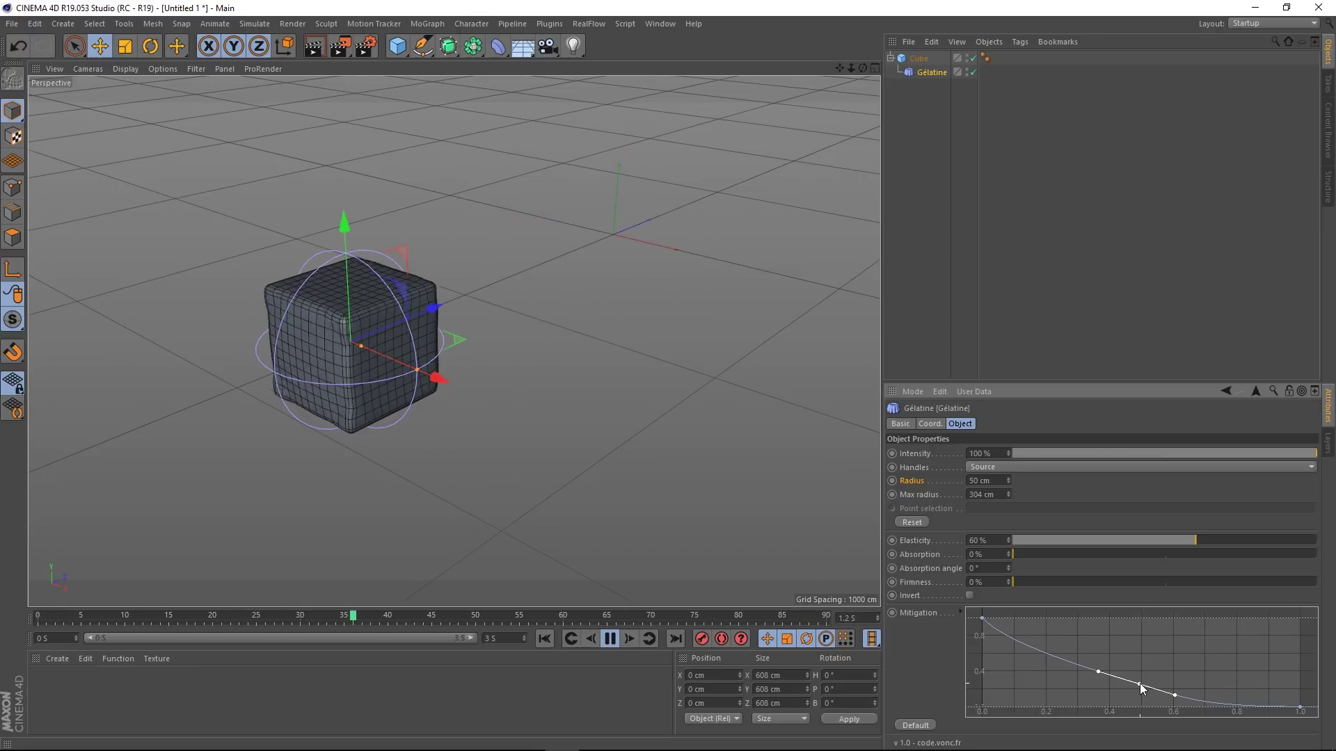
drag(1041, 658, 1049, 650)
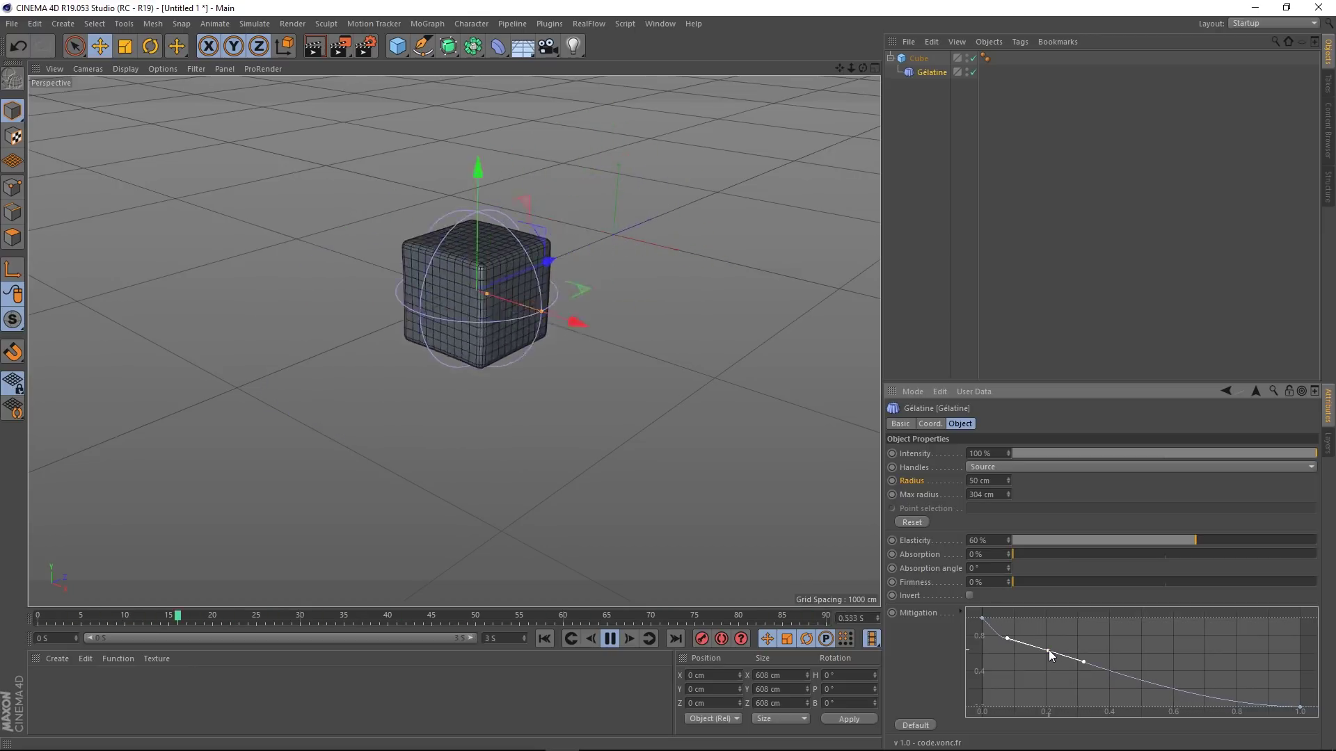
drag(1049, 650, 1042, 699)
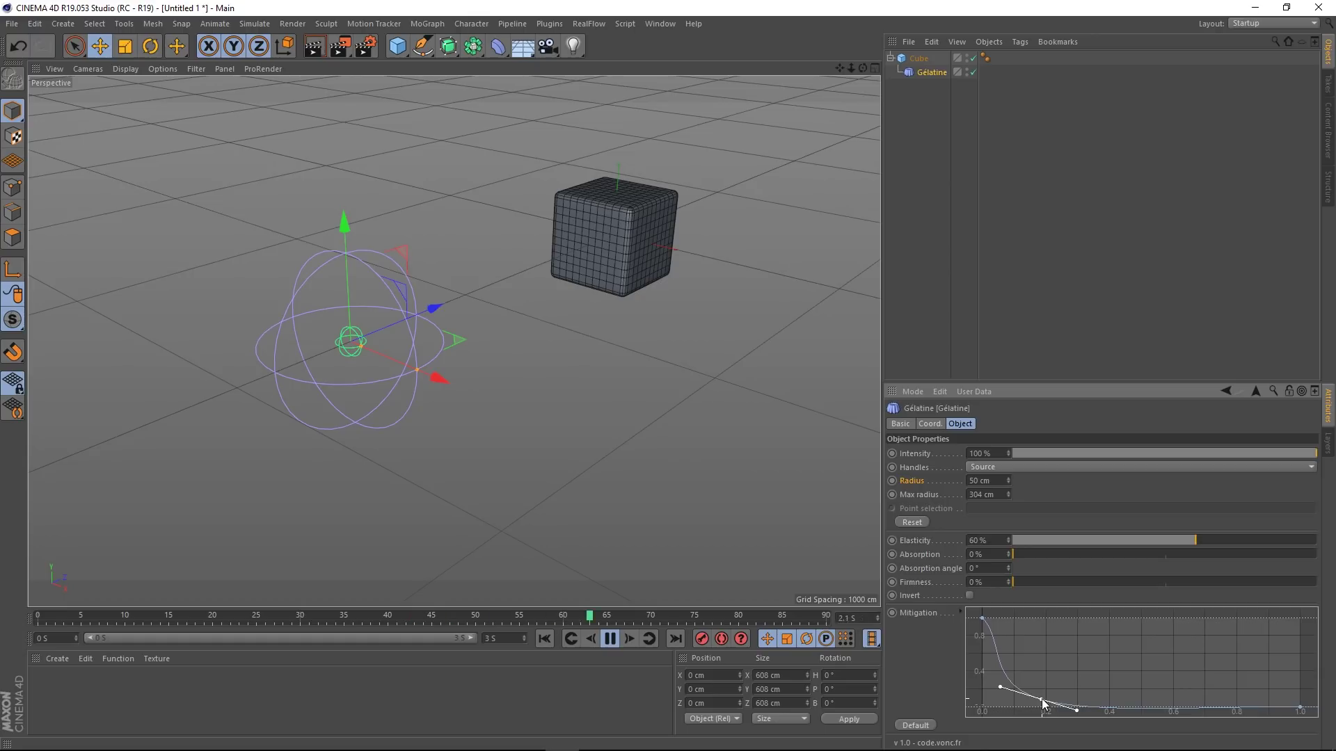
drag(1043, 704, 1042, 683)
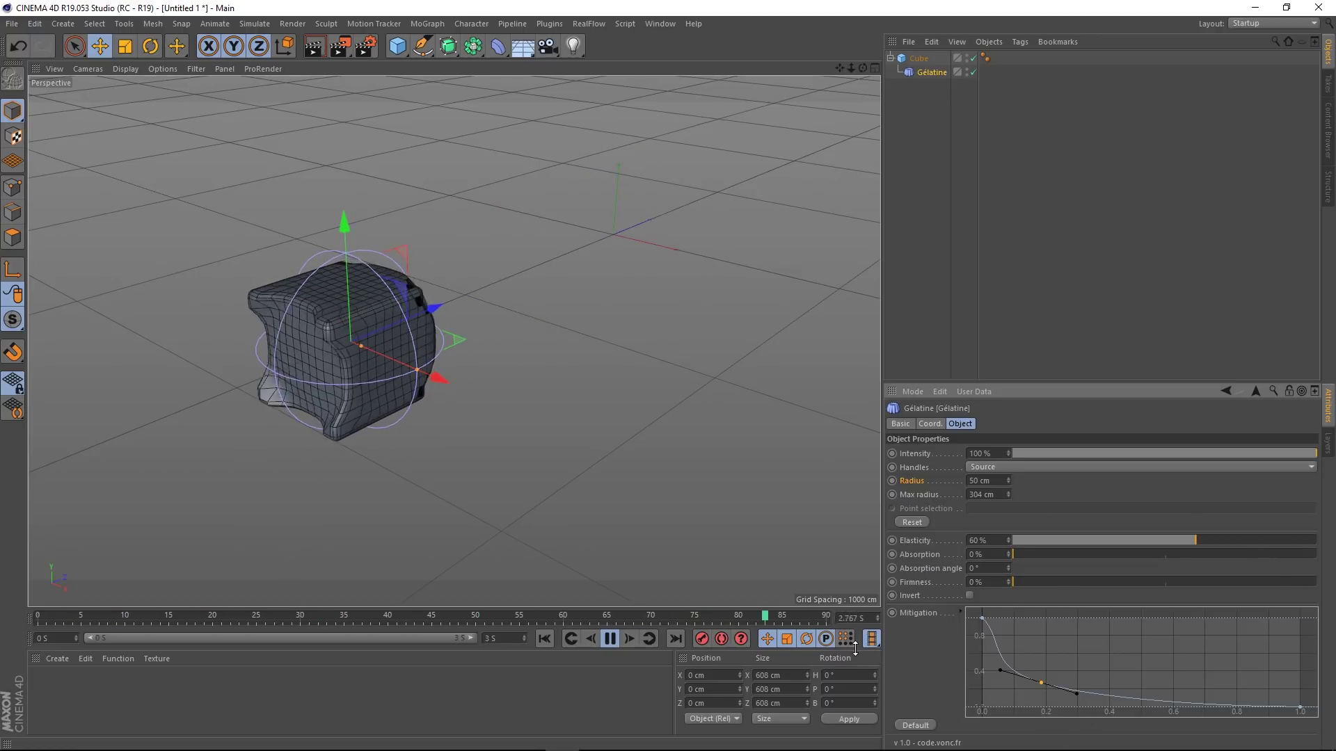
key(ctrl+z)
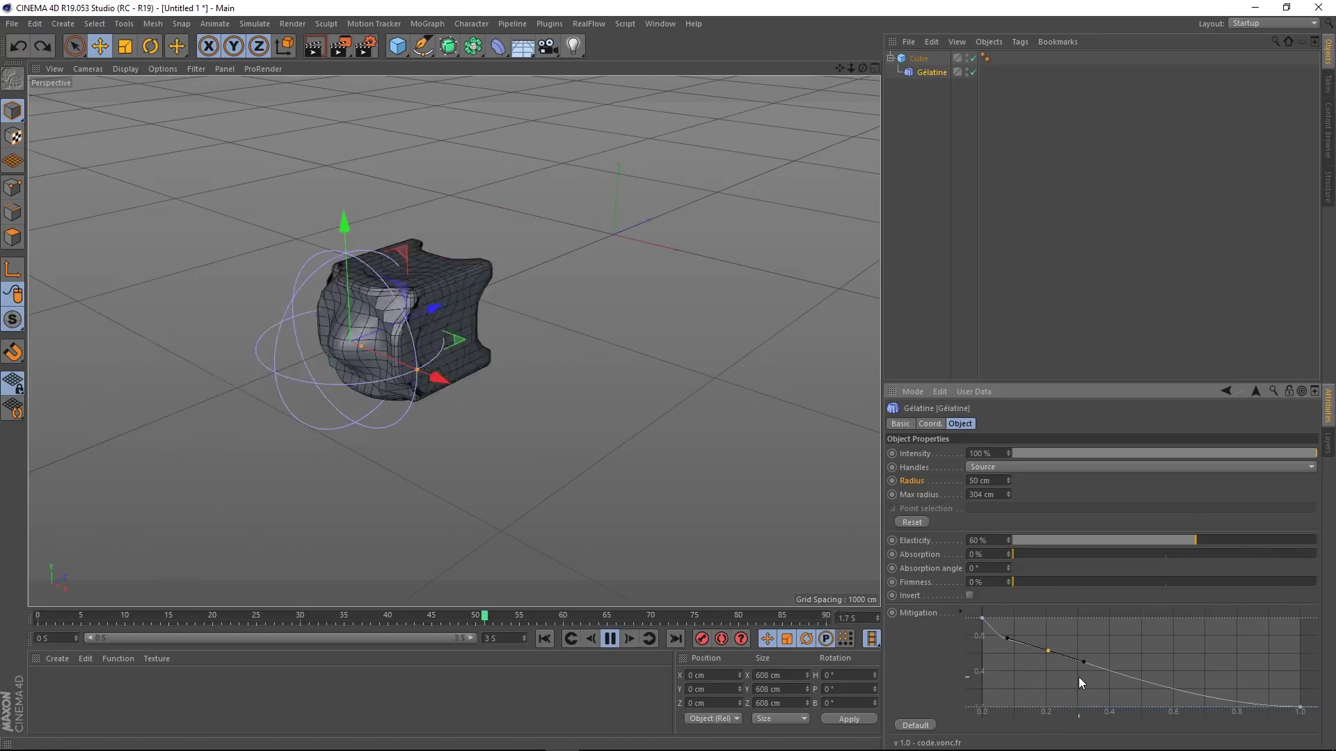
key(ctrl+z)
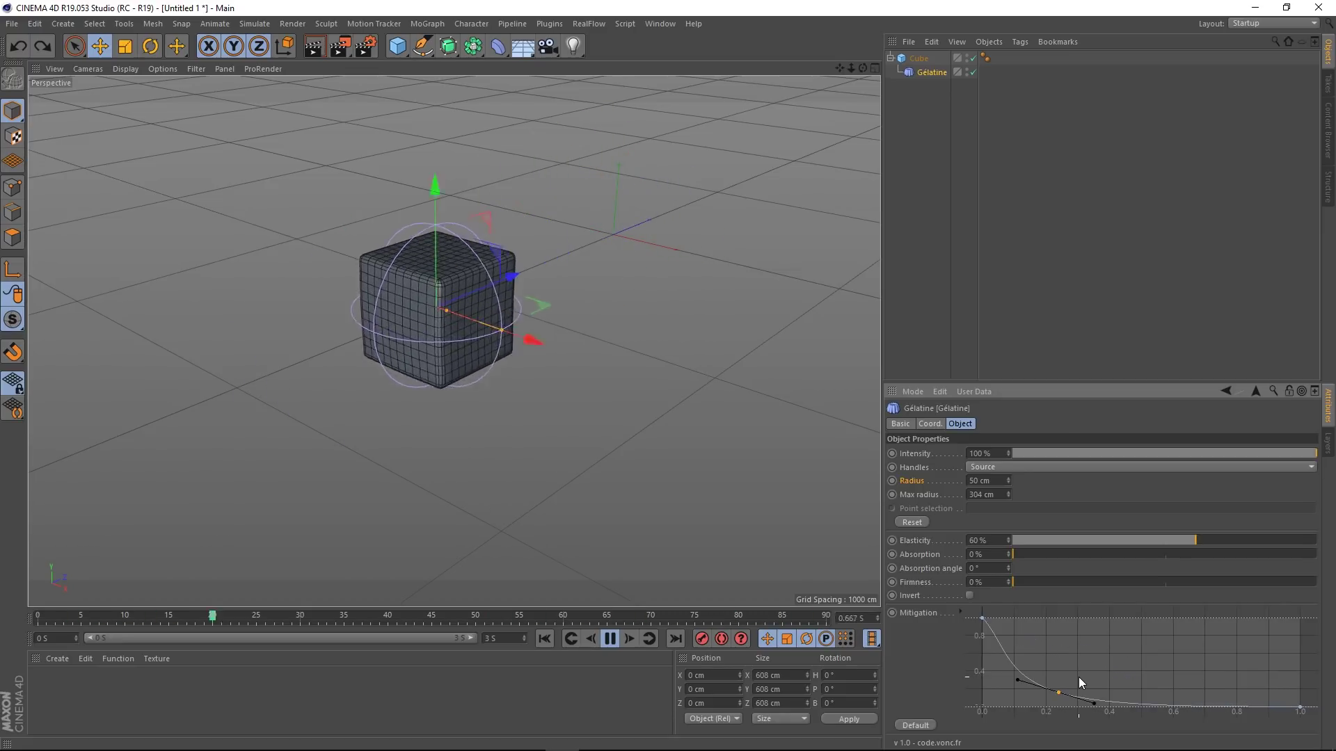
key(ctrl+z)
key(ctrl+z)
key(ctrl+z)
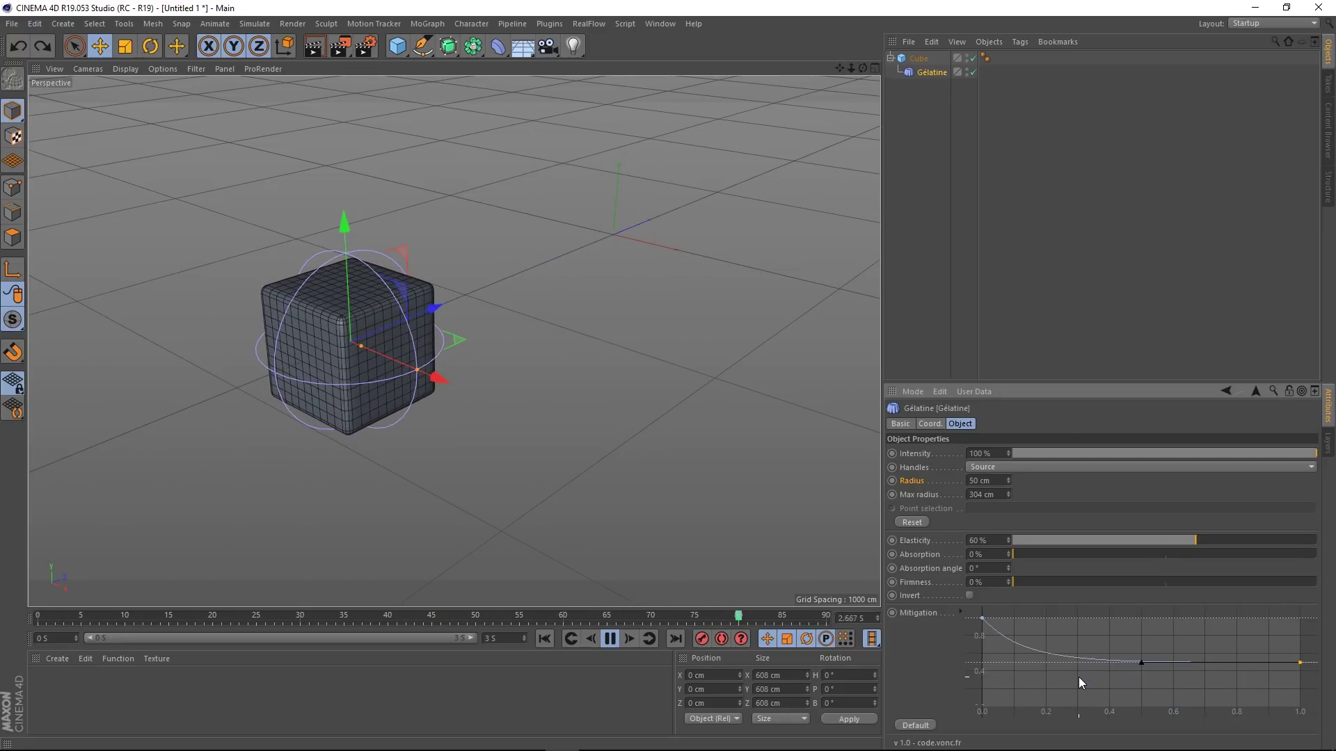
key(ctrl+z)
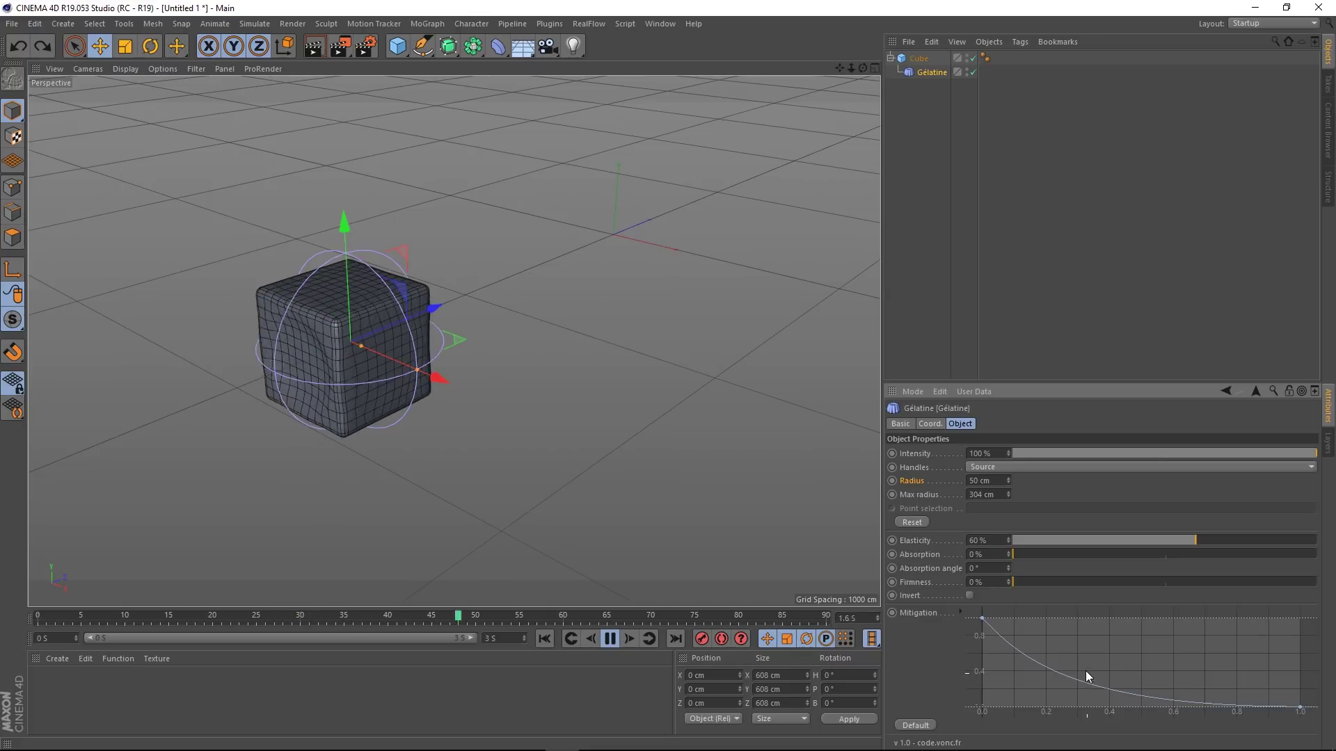
Load the Ice Cream model from the Content Browser into the scene
click(668, 23)
click(685, 97)
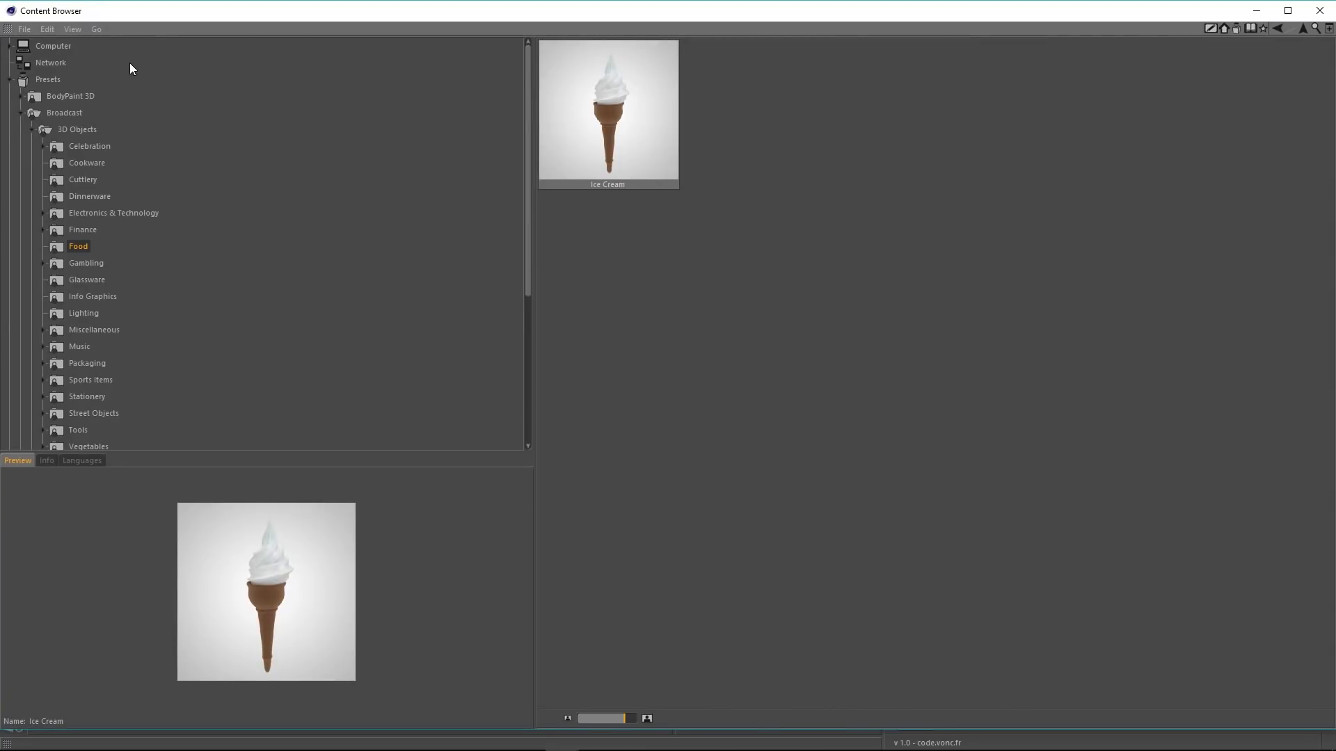
click(644, 122)
click(1321, 12)
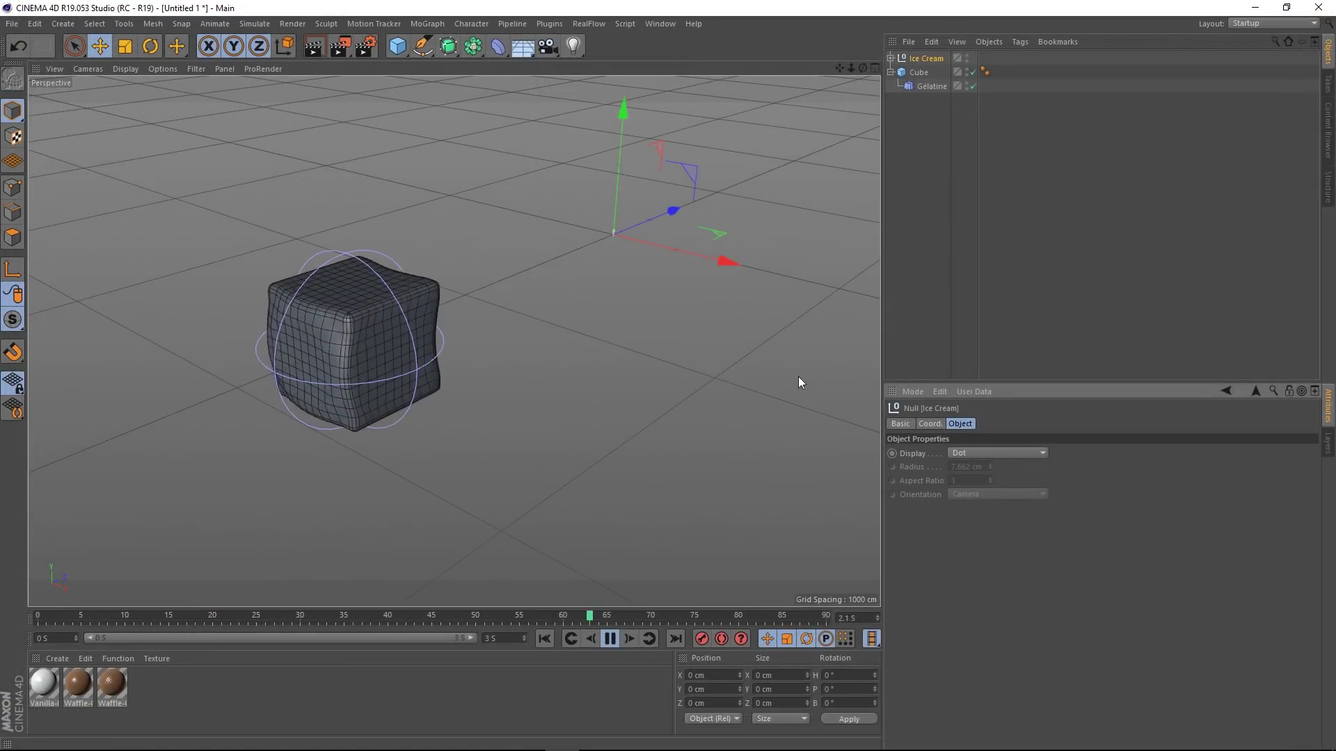
Scale the ice cream up about four times, move it below Gélatine, and expand its Icecream and Corneto parts
click(129, 46)
drag(532, 501, 1183, 3)
alt+middle_drag(599, 297, 556, 487)
drag(922, 58, 928, 164)
click(890, 86)
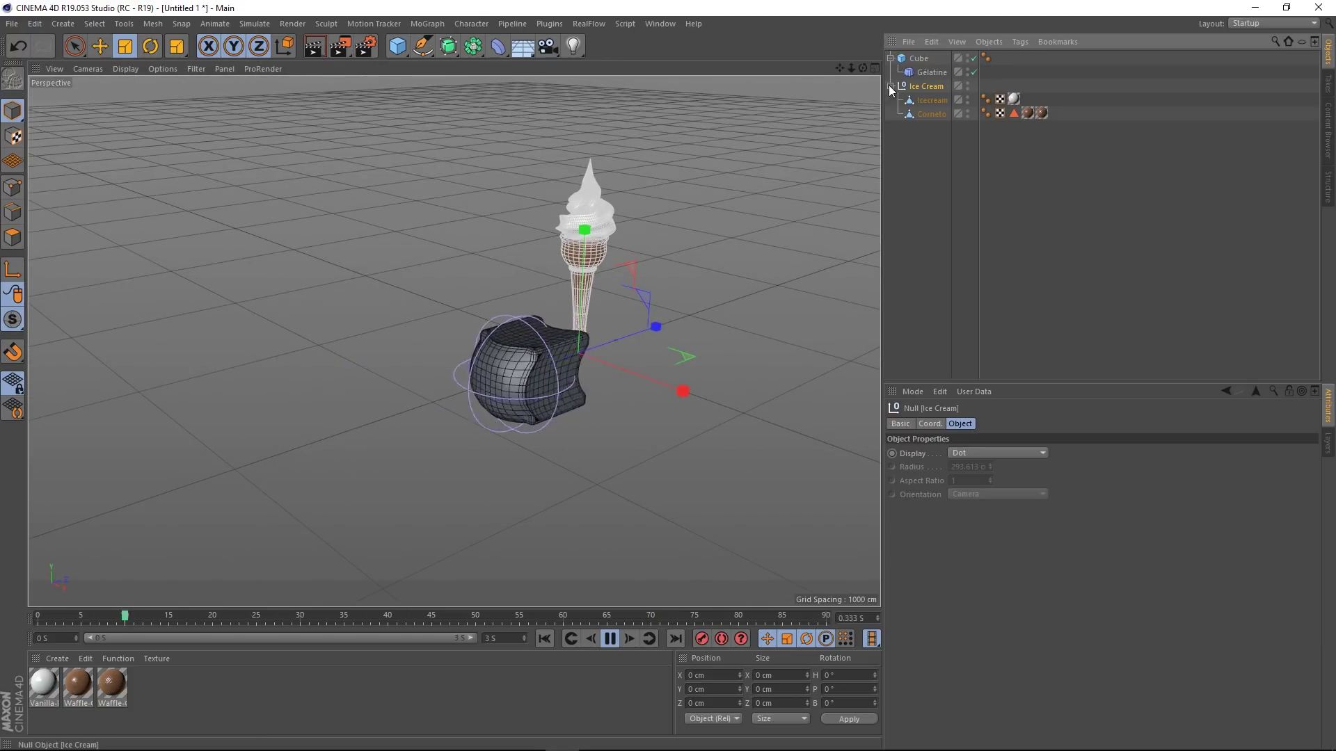
click(934, 114)
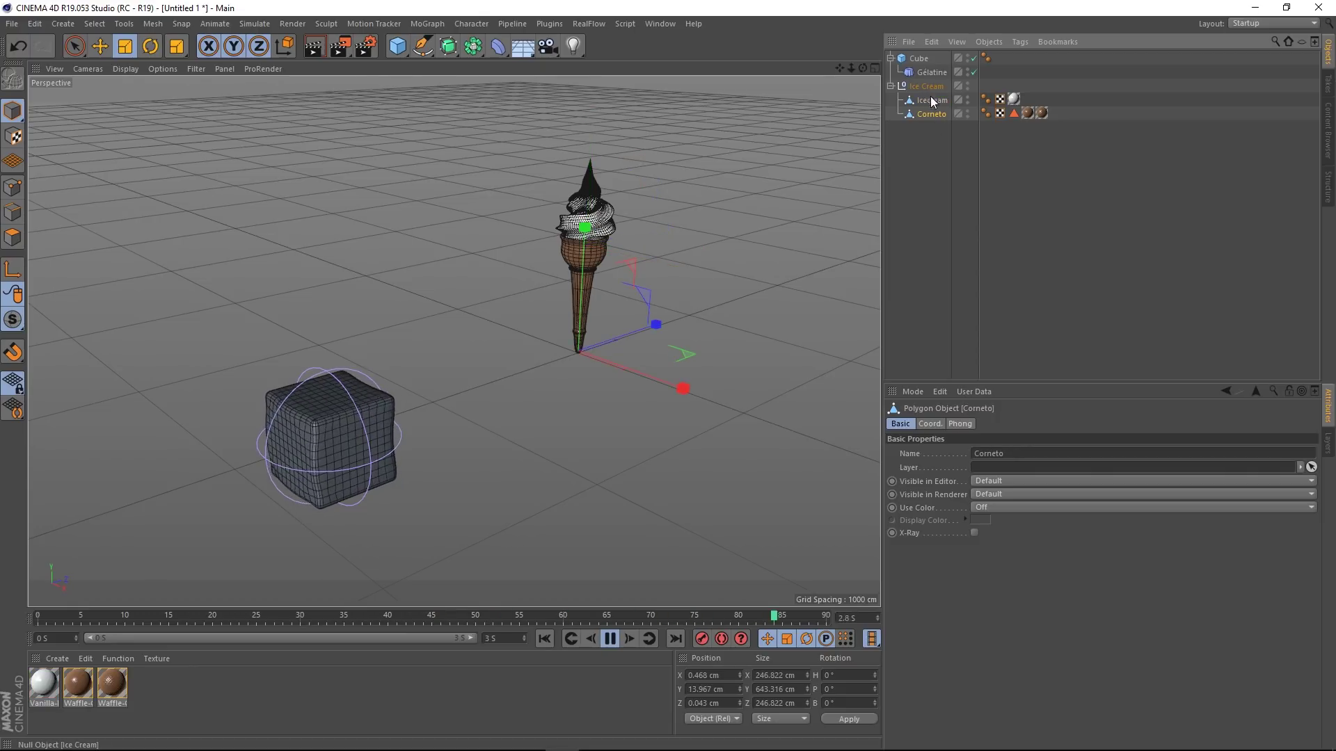
click(939, 187)
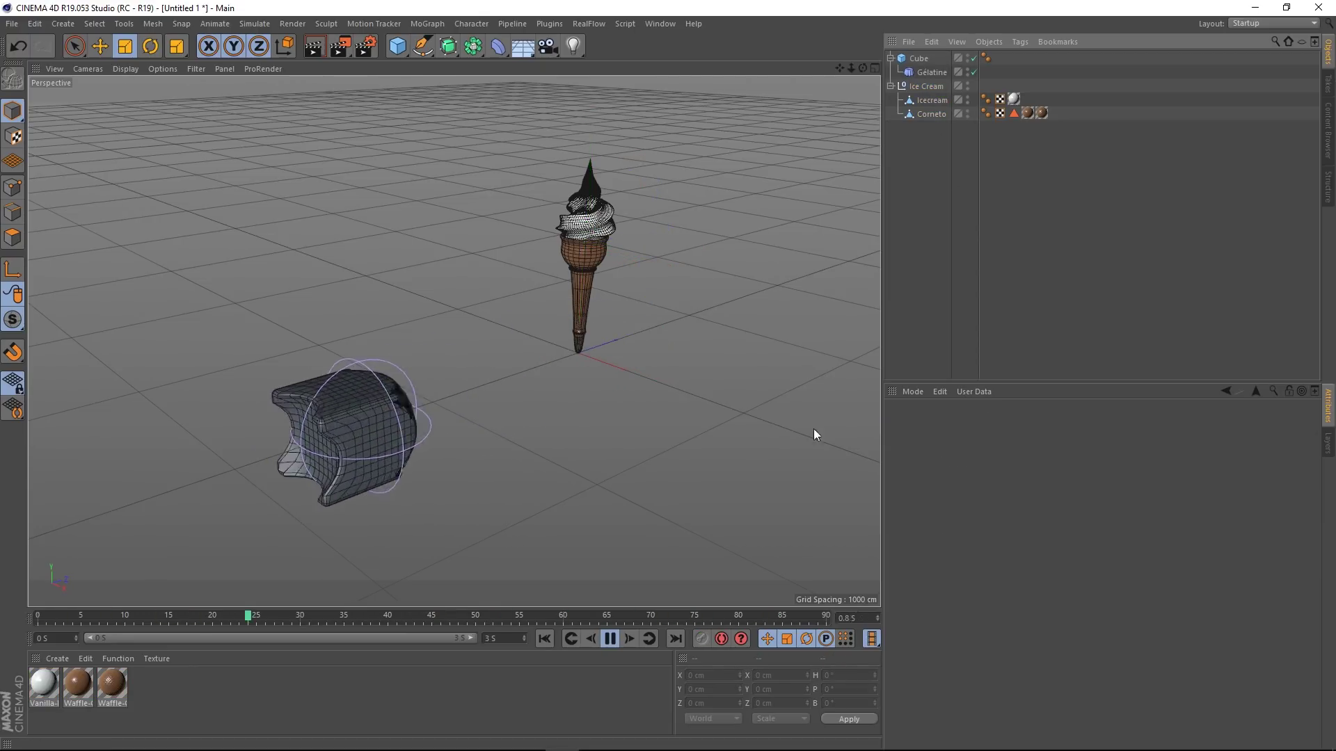
Rewind to frame 0, take Gélatine out of the Cube hierarchy, and hide the Cube
click(610, 639)
click(544, 639)
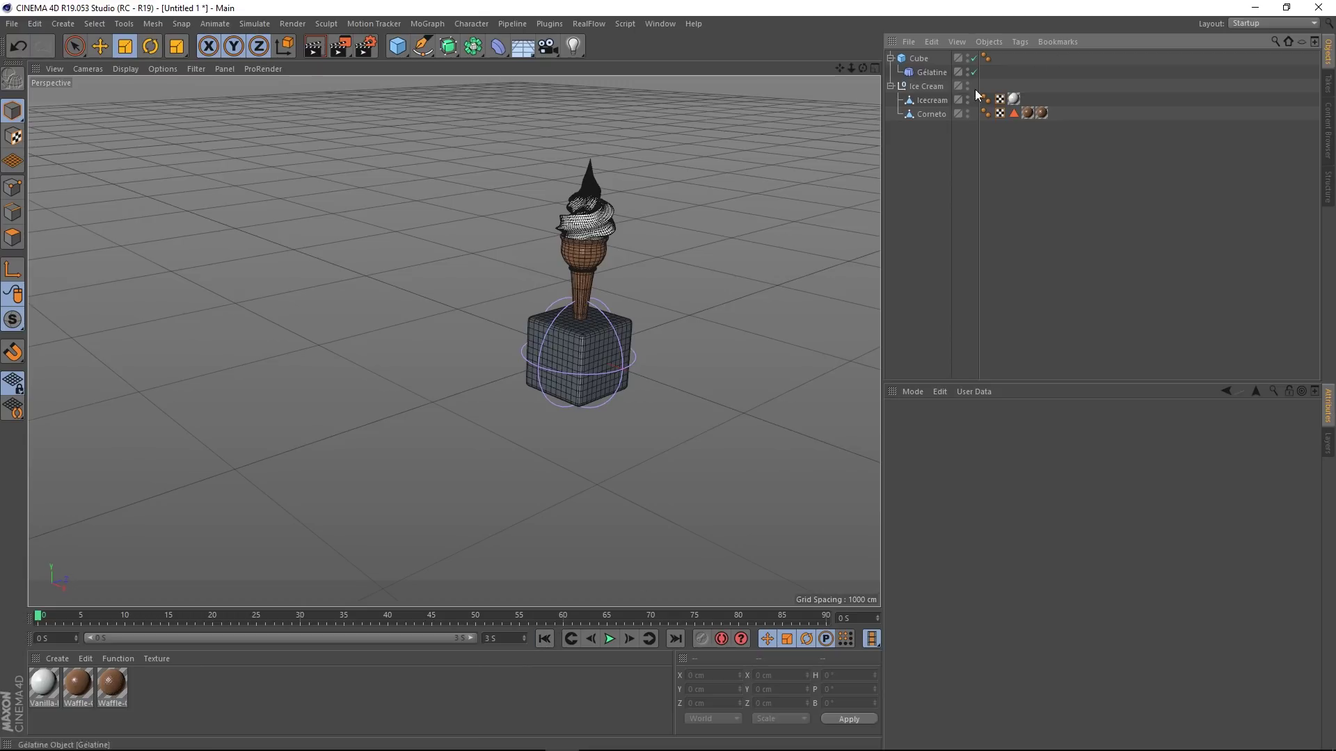
click(933, 73)
drag(953, 195, 956, 132)
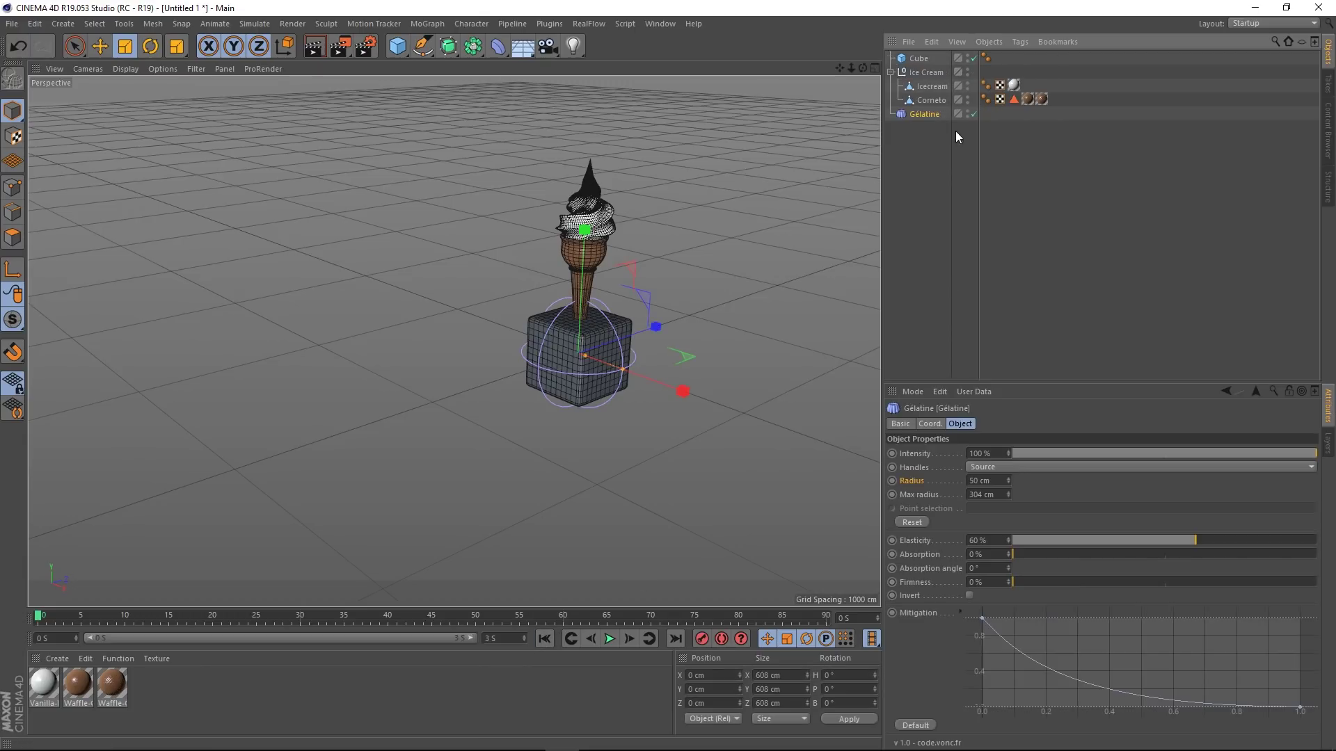
click(925, 74)
click(969, 59)
click(969, 59)
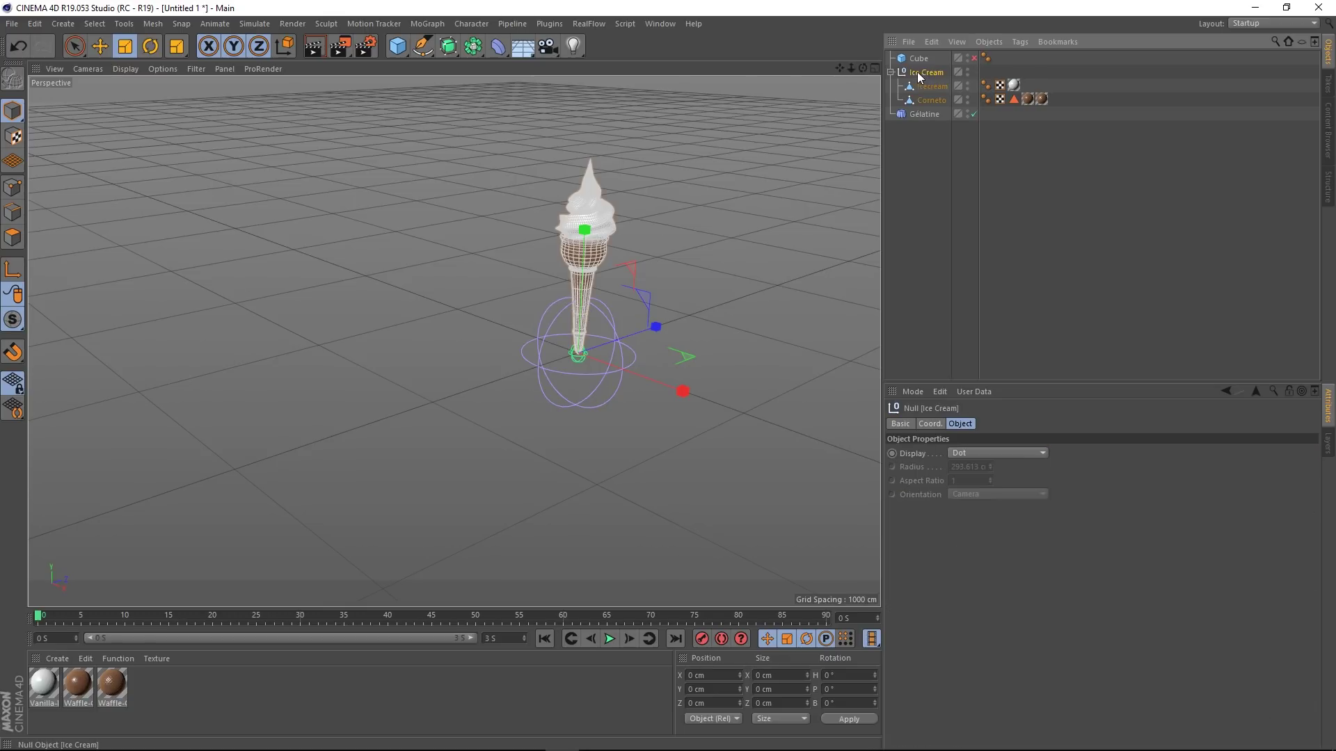
Parent Ice Cream under Cube and place Gélatine inside Ice Cream
drag(922, 56, 922, 57)
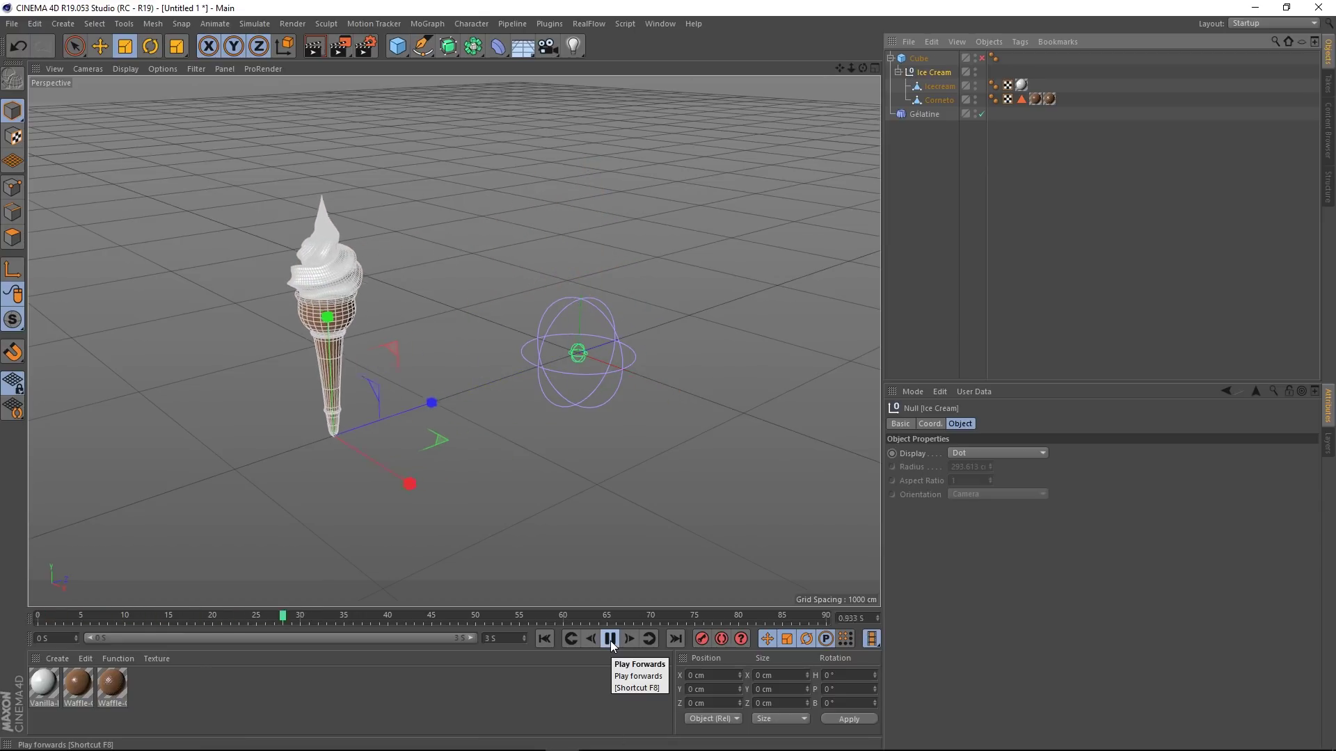
click(544, 639)
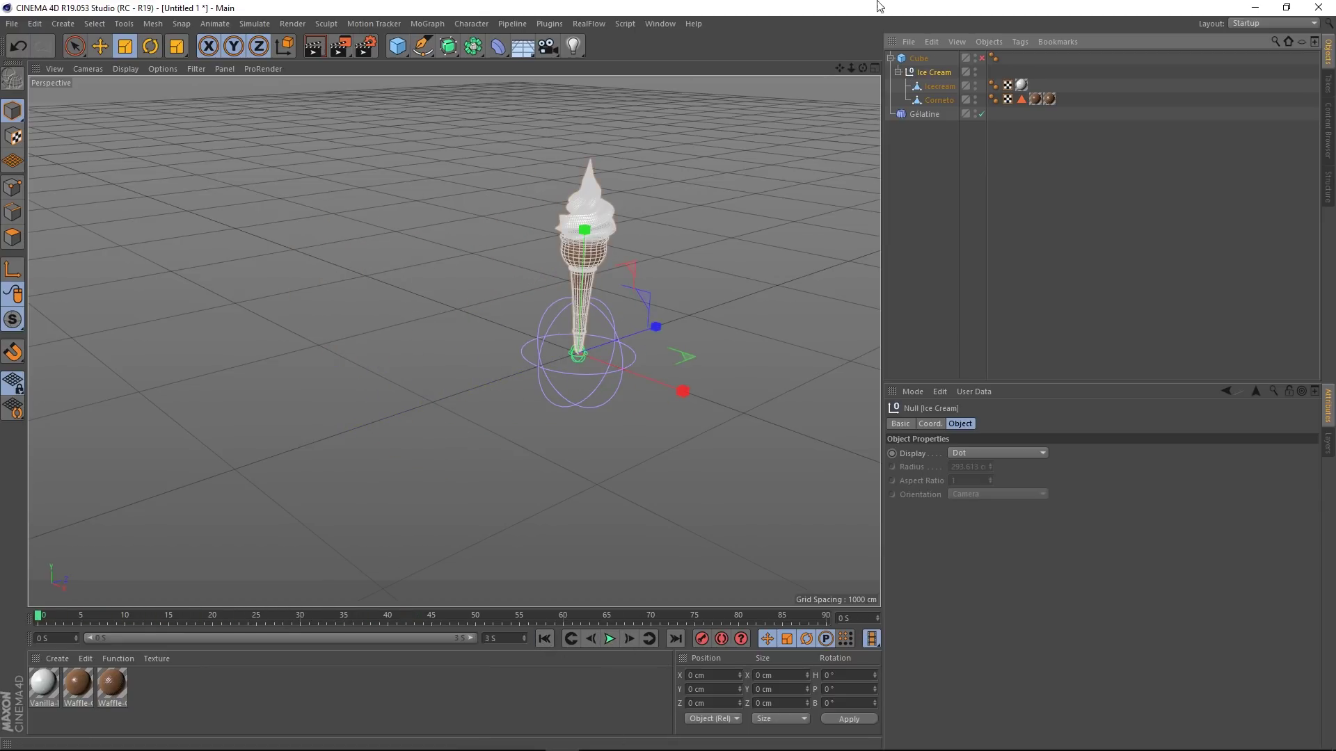
click(922, 114)
drag(936, 75, 937, 77)
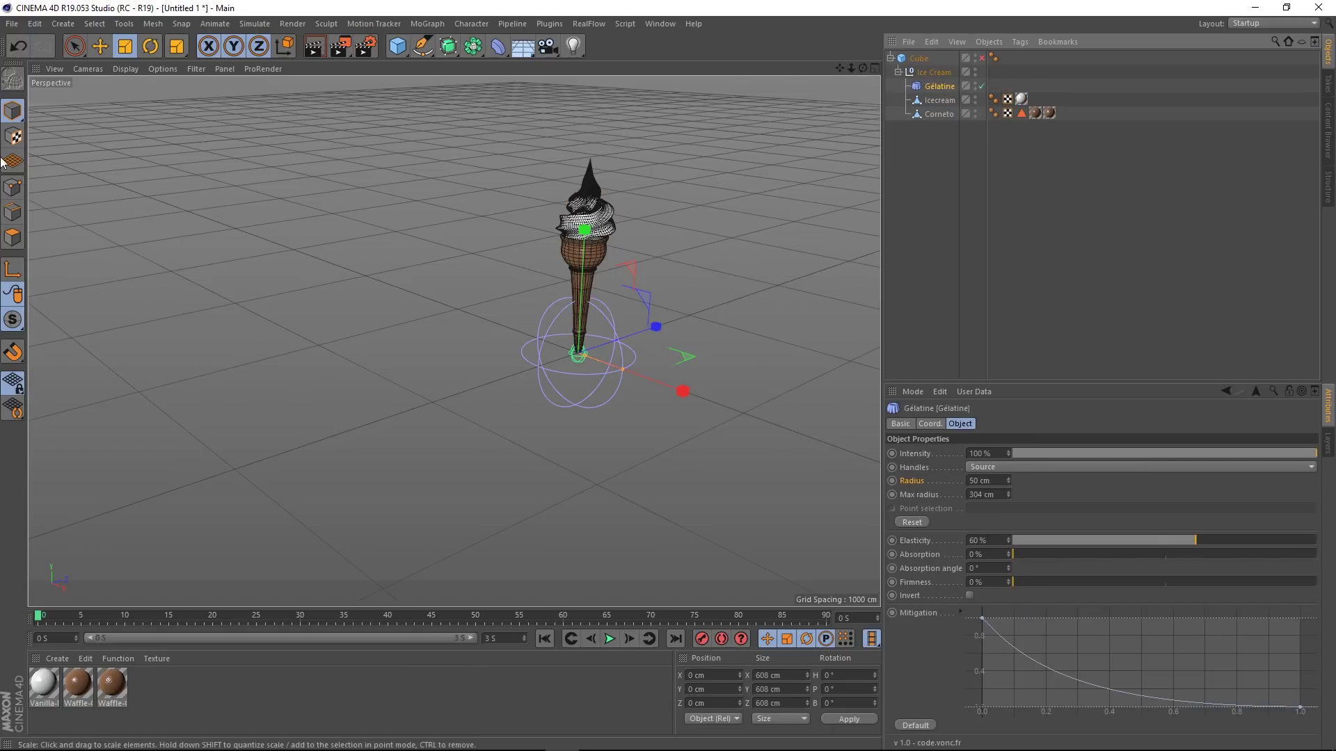
Raise the Gélatine deformer up to the top of the cone
click(100, 45)
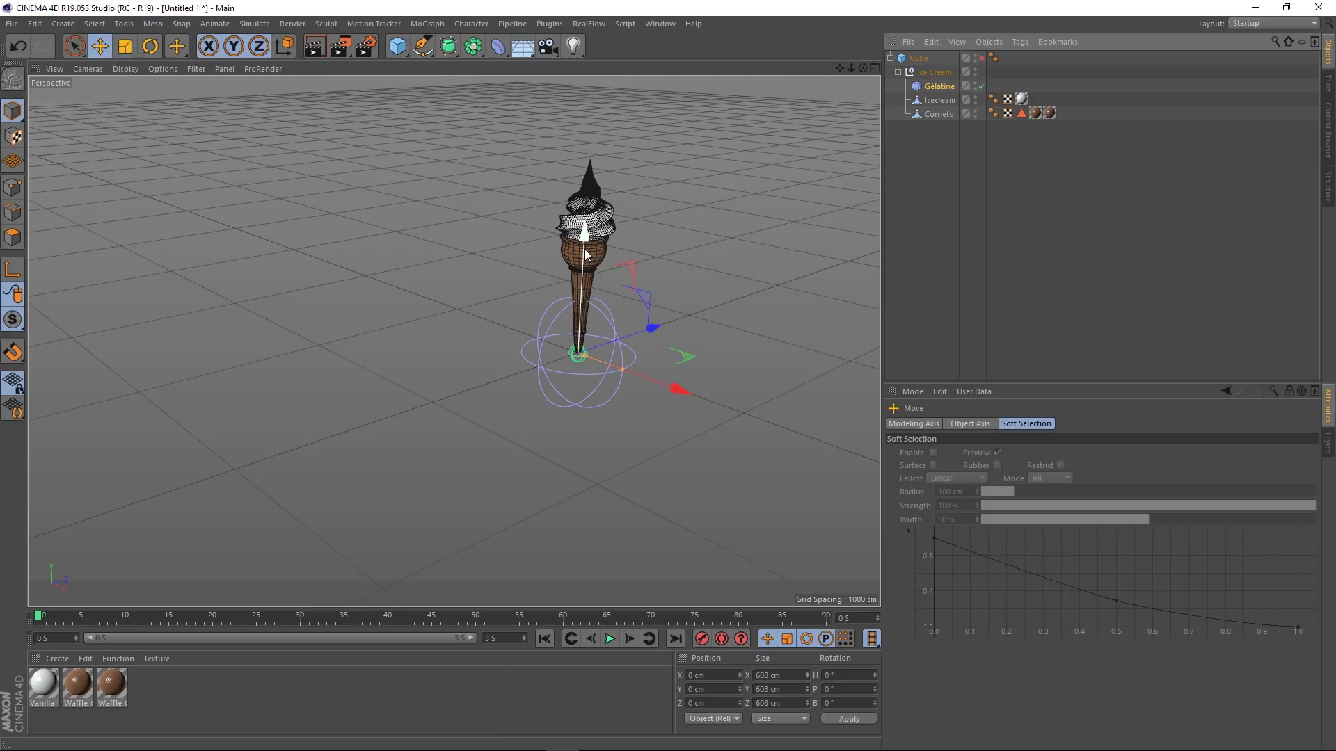
drag(587, 252, 570, 152)
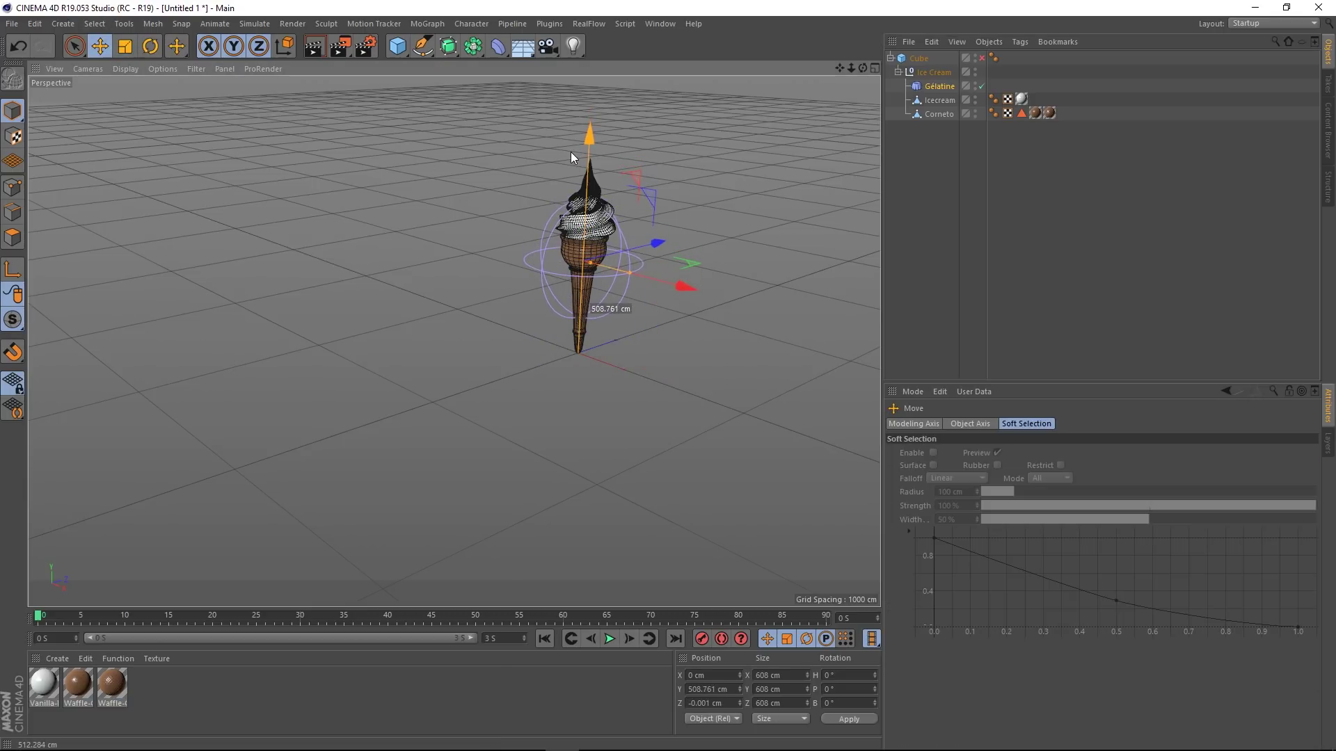
middle_click(640, 270)
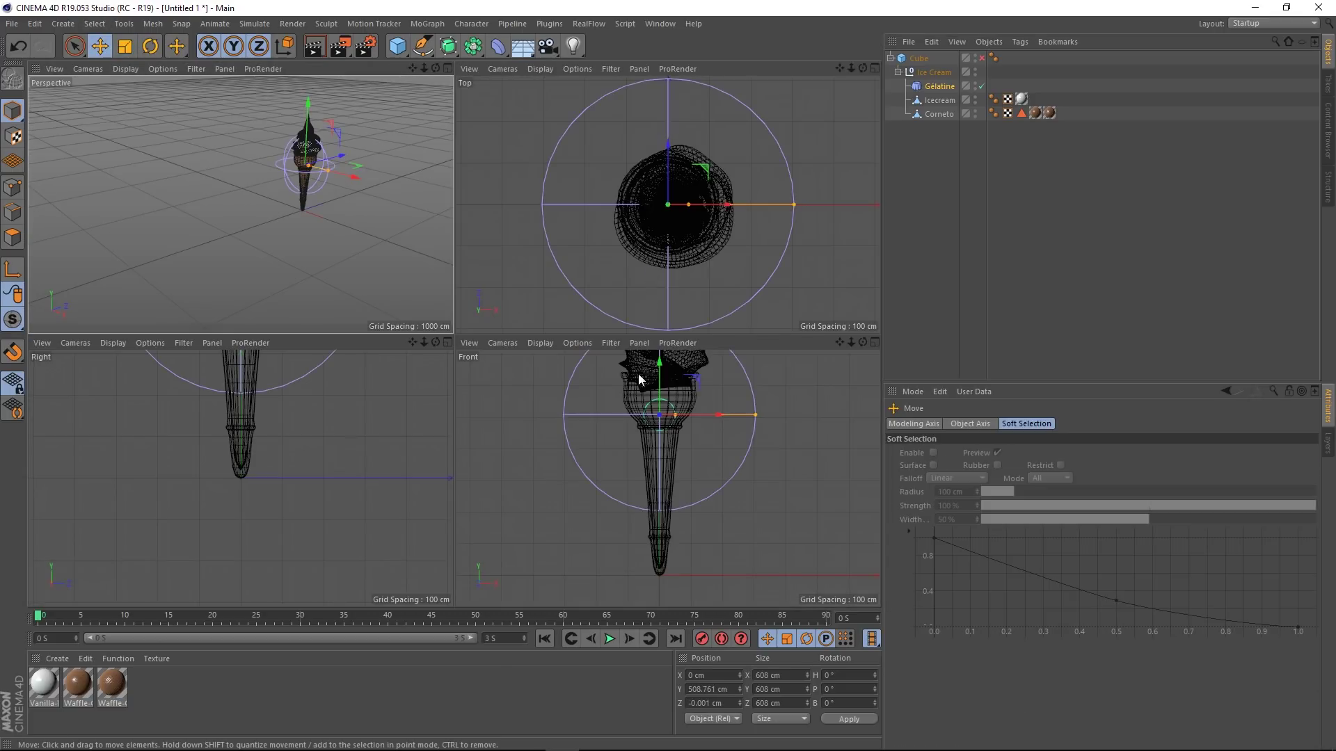
middle_click(701, 456)
scroll(475, 274, down, 5)
alt+middle_drag(523, 287, 624, 393)
Enlarge the Gélatine sphere to about 1070 cm so it encloses the whole cone
drag(669, 348, 755, 354)
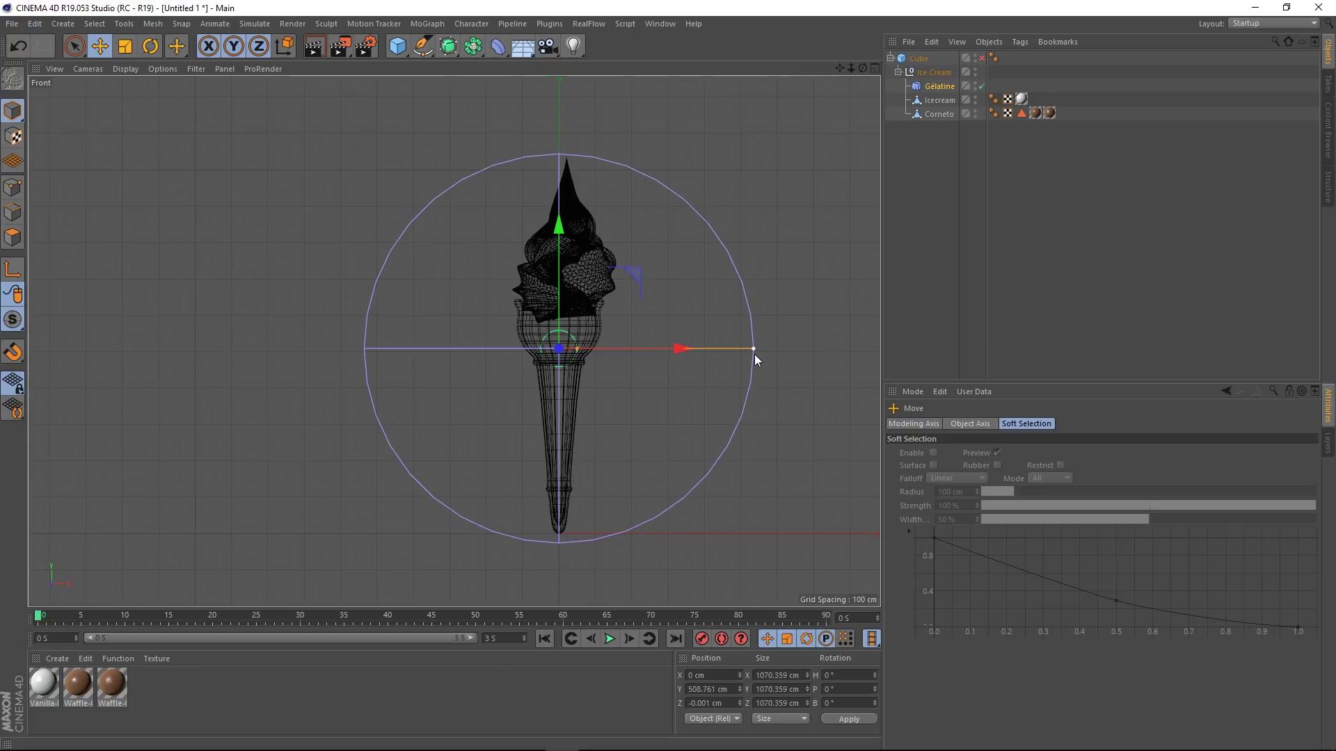
middle_click(692, 104)
middle_click(248, 186)
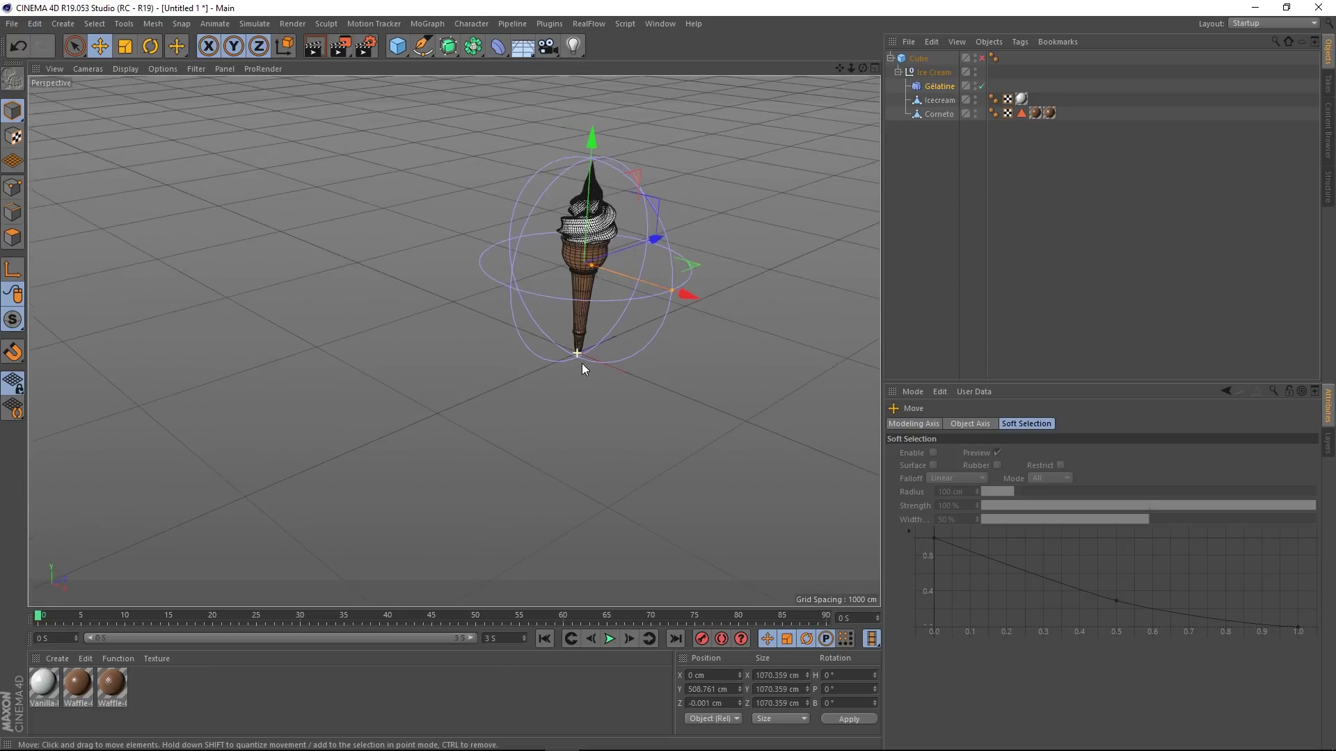
mouse_move(582, 365)
alt+mouse_down()
mouse_move(624, 311)
mouse_move(602, 348)
mouse_move(592, 331)
alt+mouse_up()
Switch the viewport to Gouraud Shading, play the animation, and select the Gélatine deformer
click(125, 68)
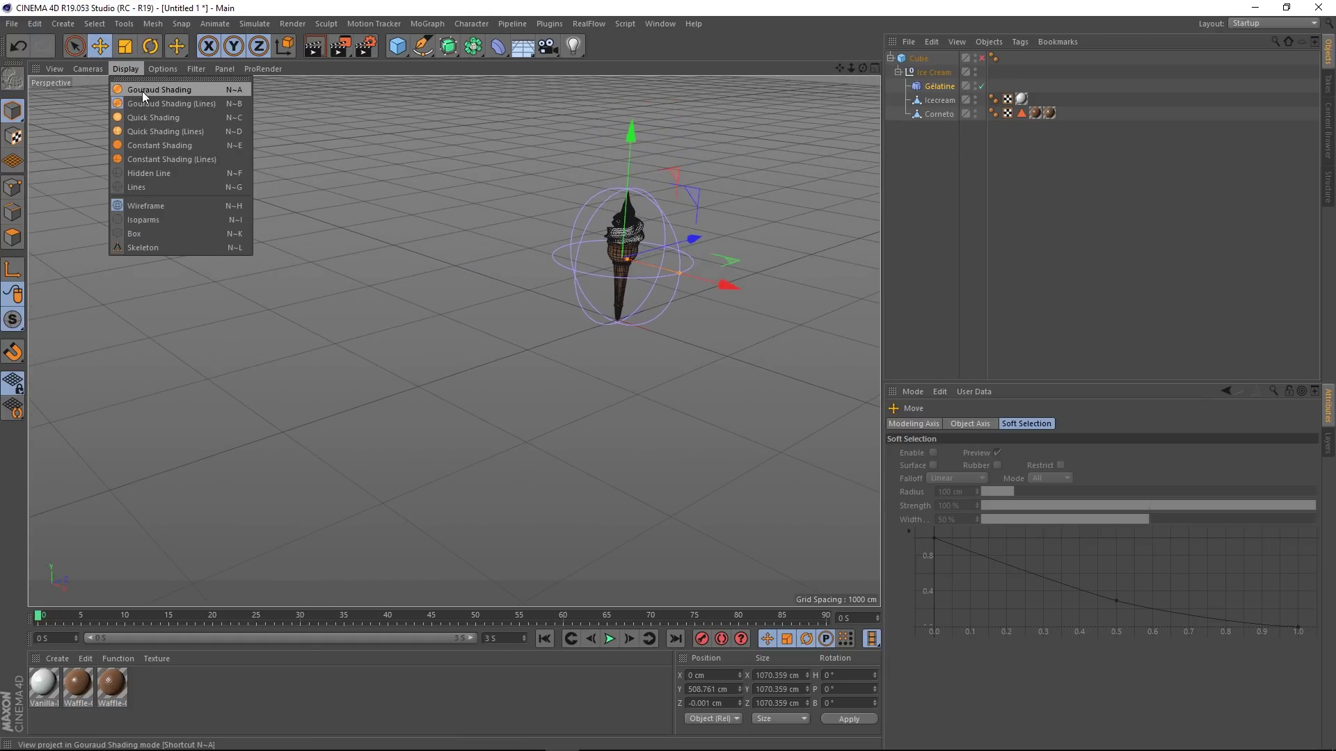
click(143, 88)
click(611, 639)
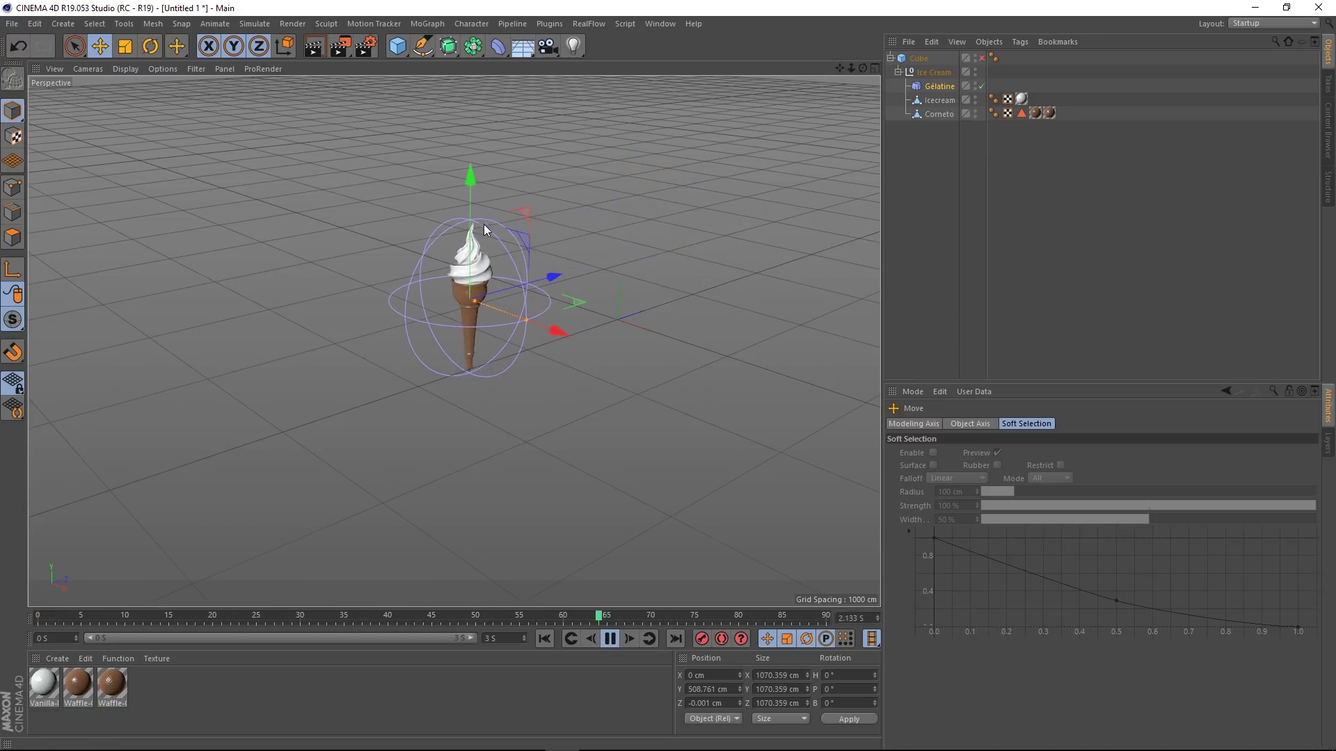
click(937, 87)
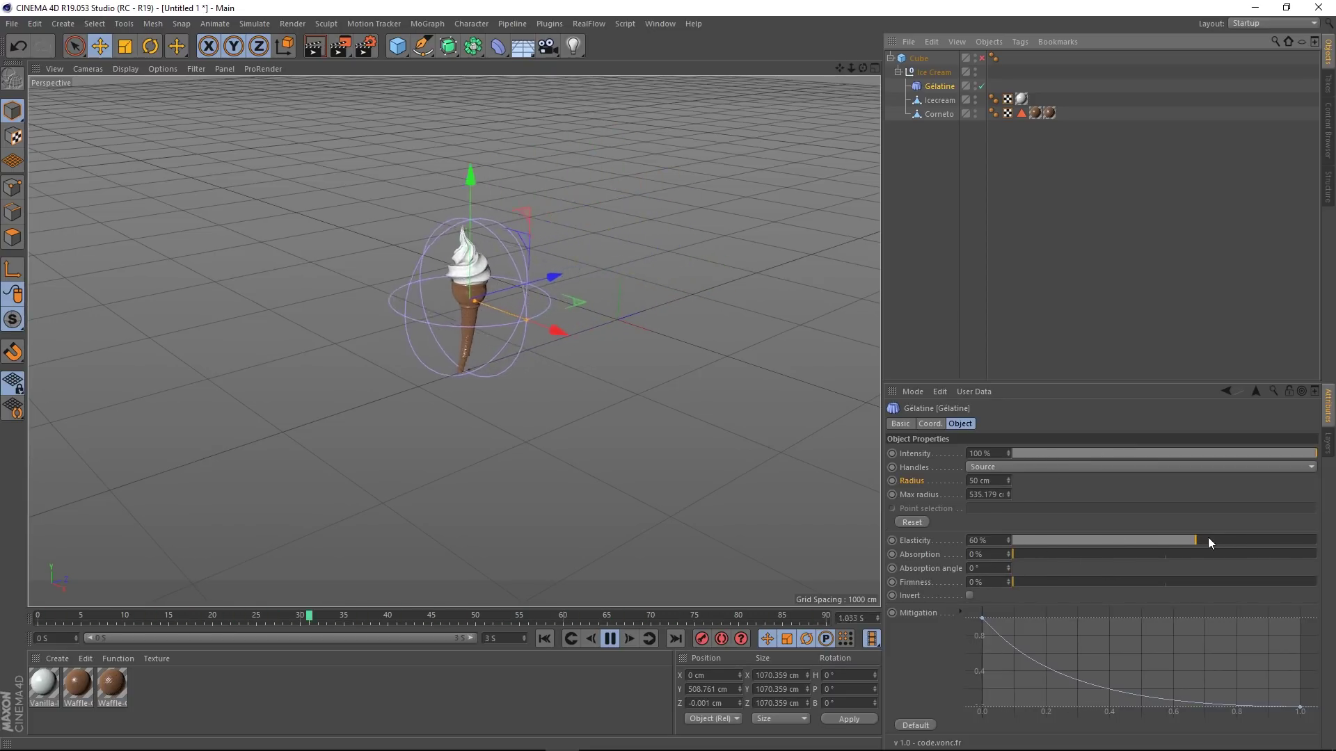
Lower the camera view and set Gélatine elasticity to 80% and absorption to 22%
scroll(467, 302, up, 3)
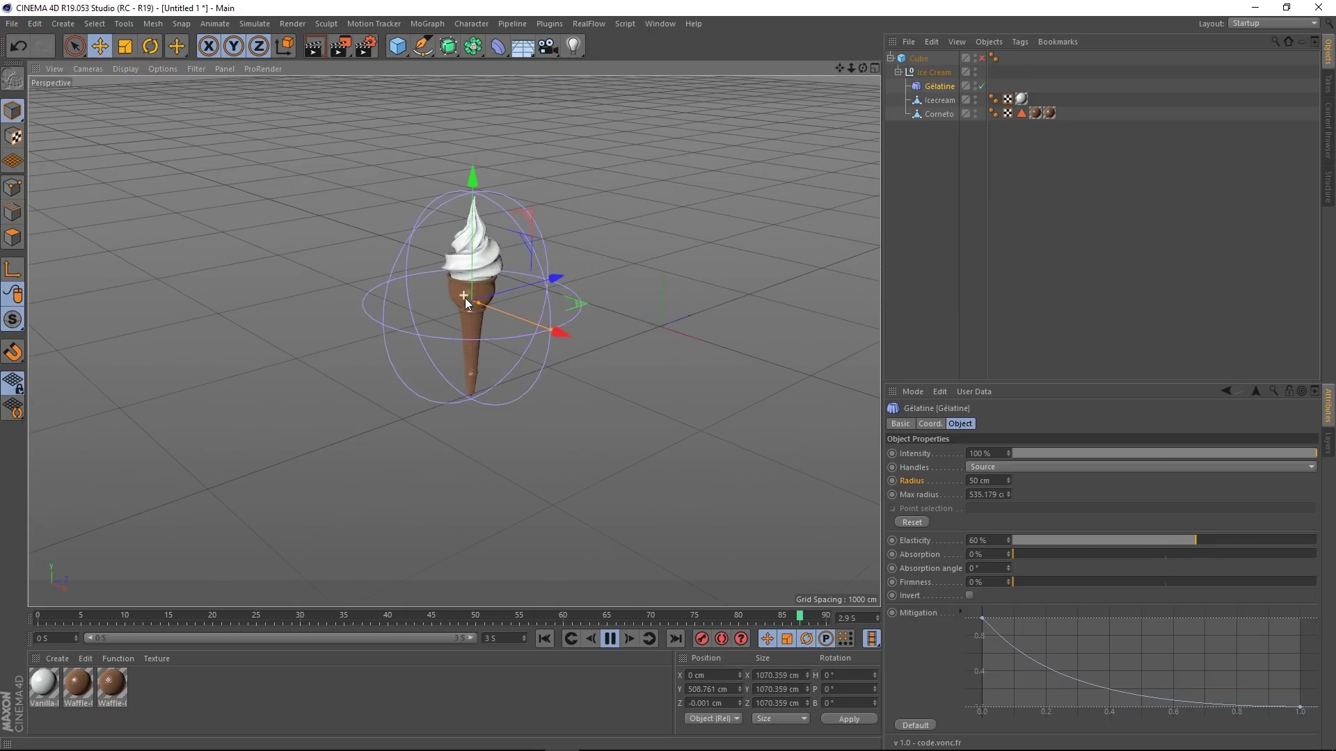
alt+drag(468, 302, 481, 303)
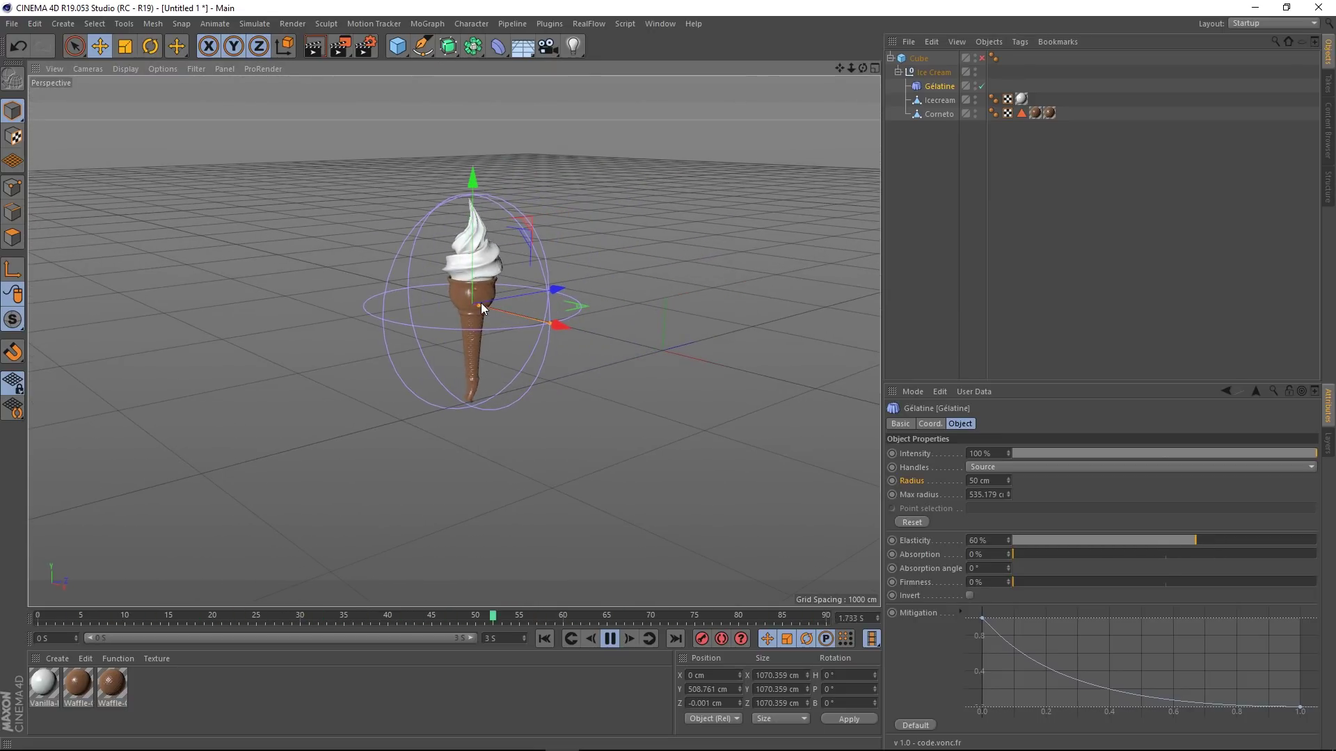
drag(1196, 541, 1257, 539)
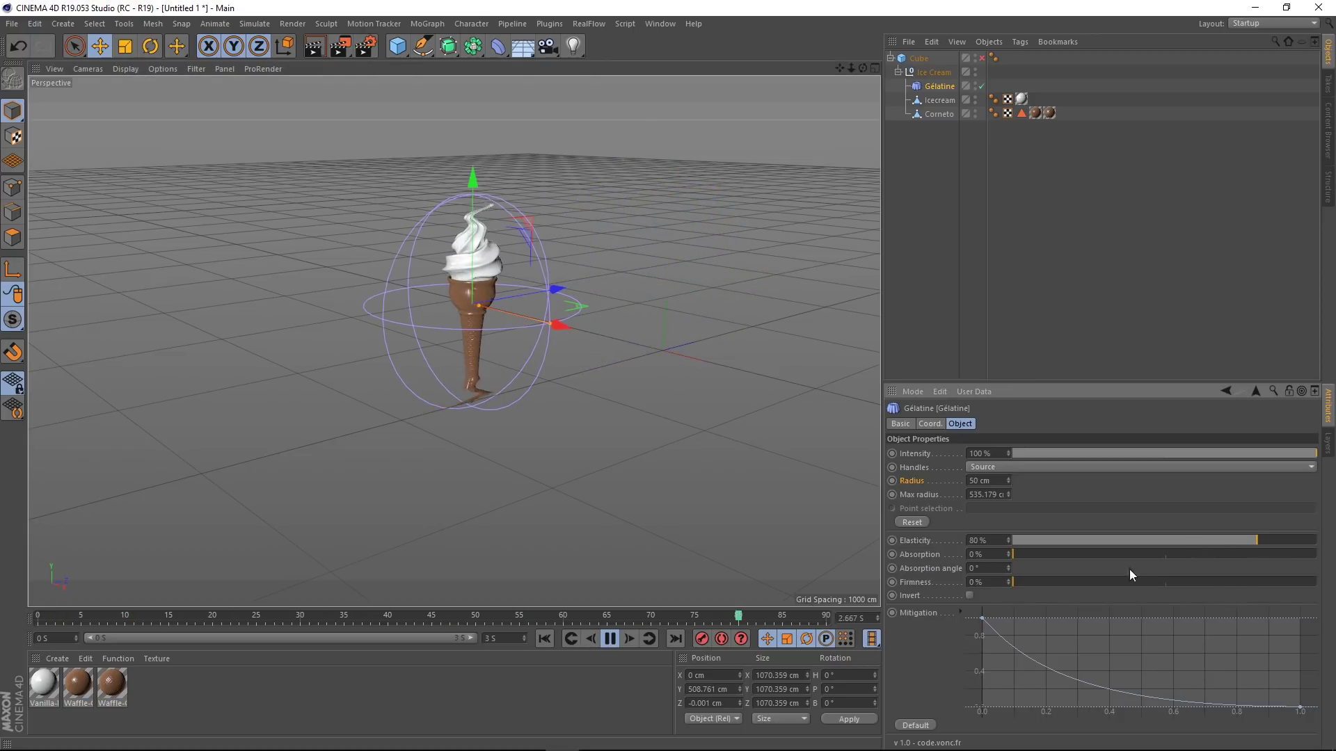
drag(1015, 555, 1080, 557)
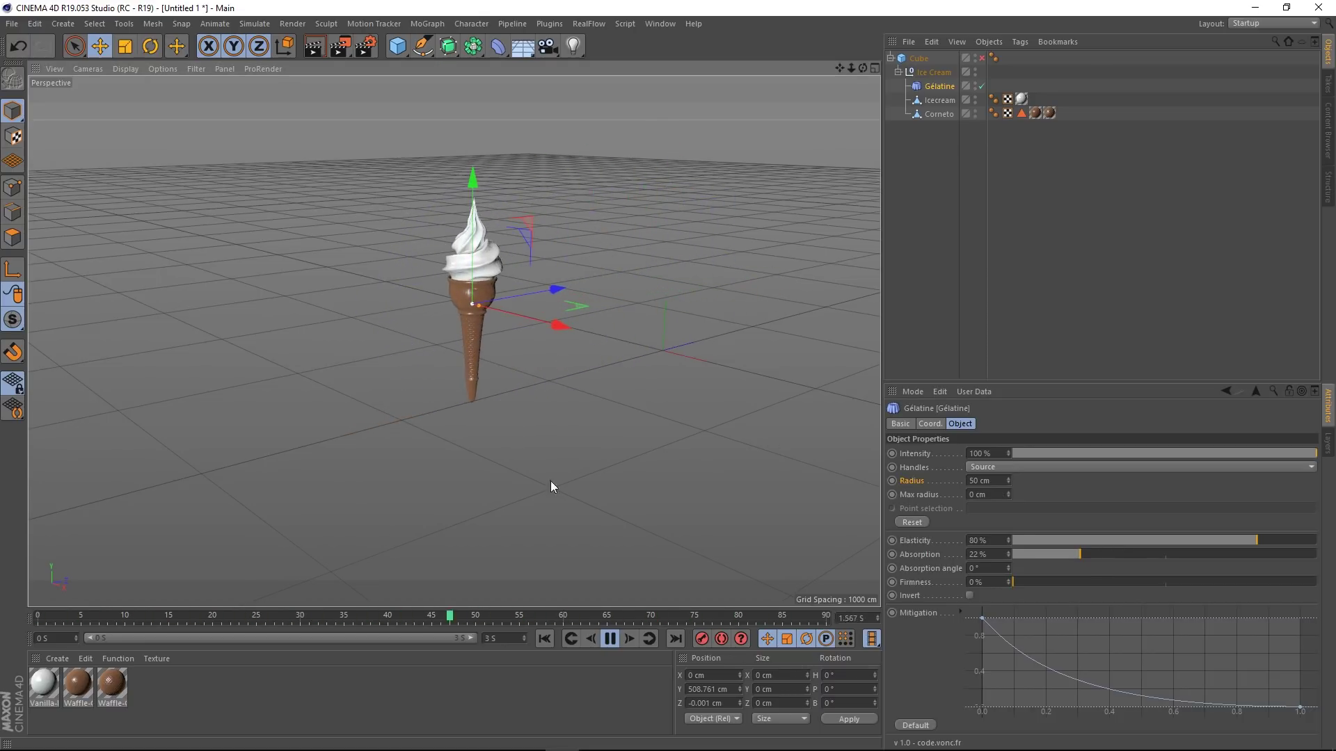
Reset Max radius to default, raise it to 542 cm, then replay the wobble from frame 0
click(610, 639)
right_click(928, 495)
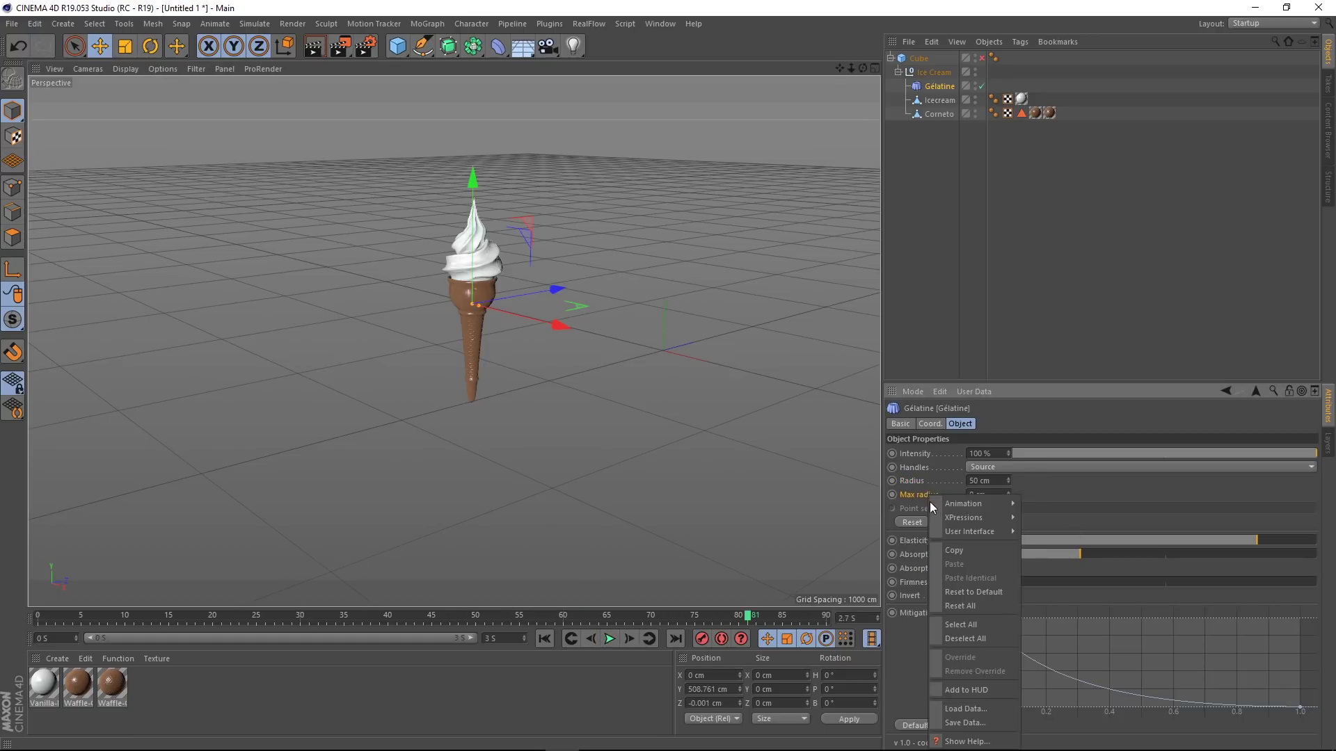
click(971, 591)
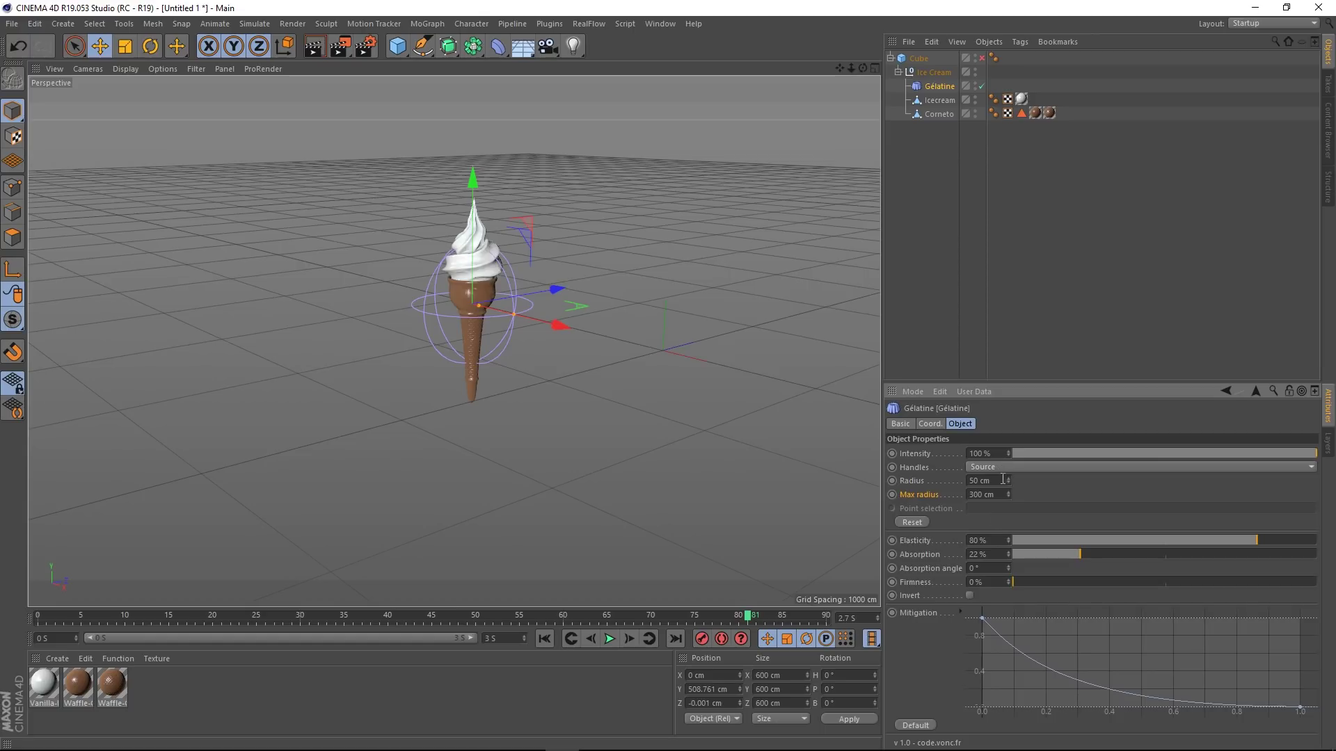
drag(1008, 494, 1068, 494)
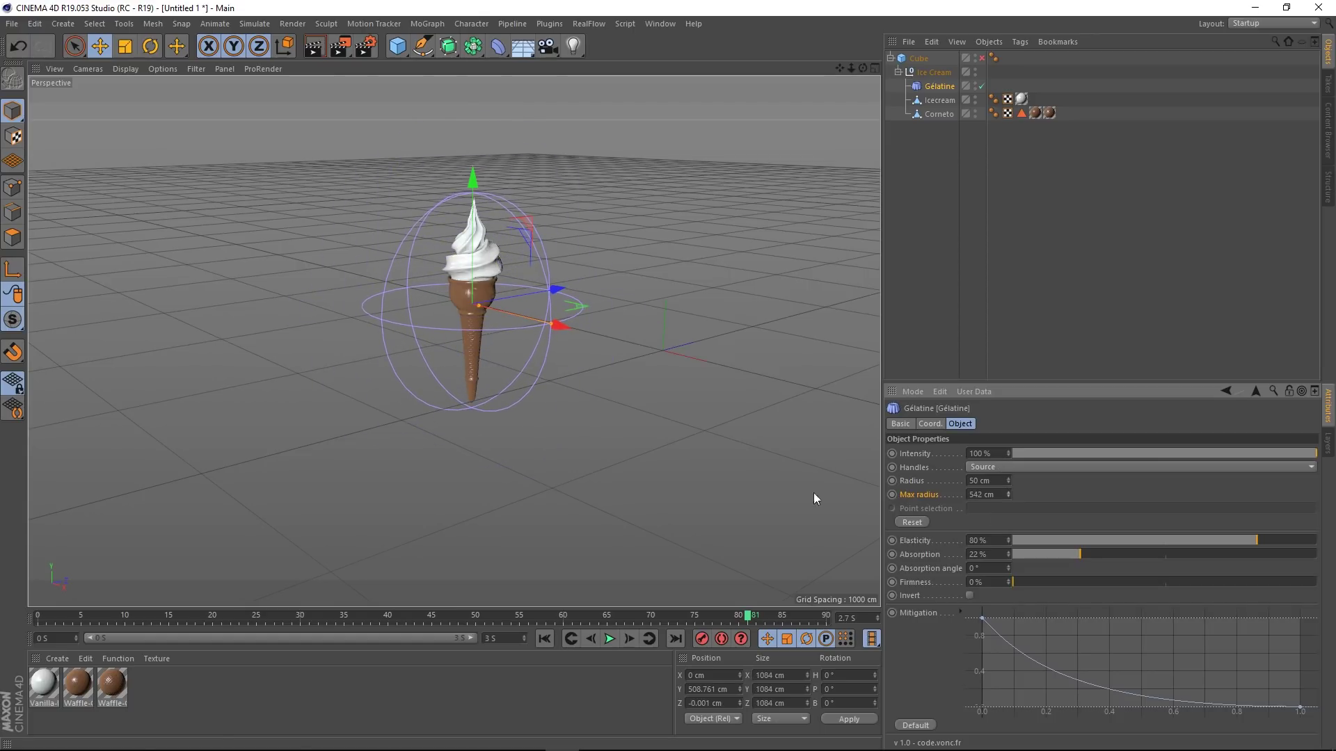
click(544, 639)
click(608, 639)
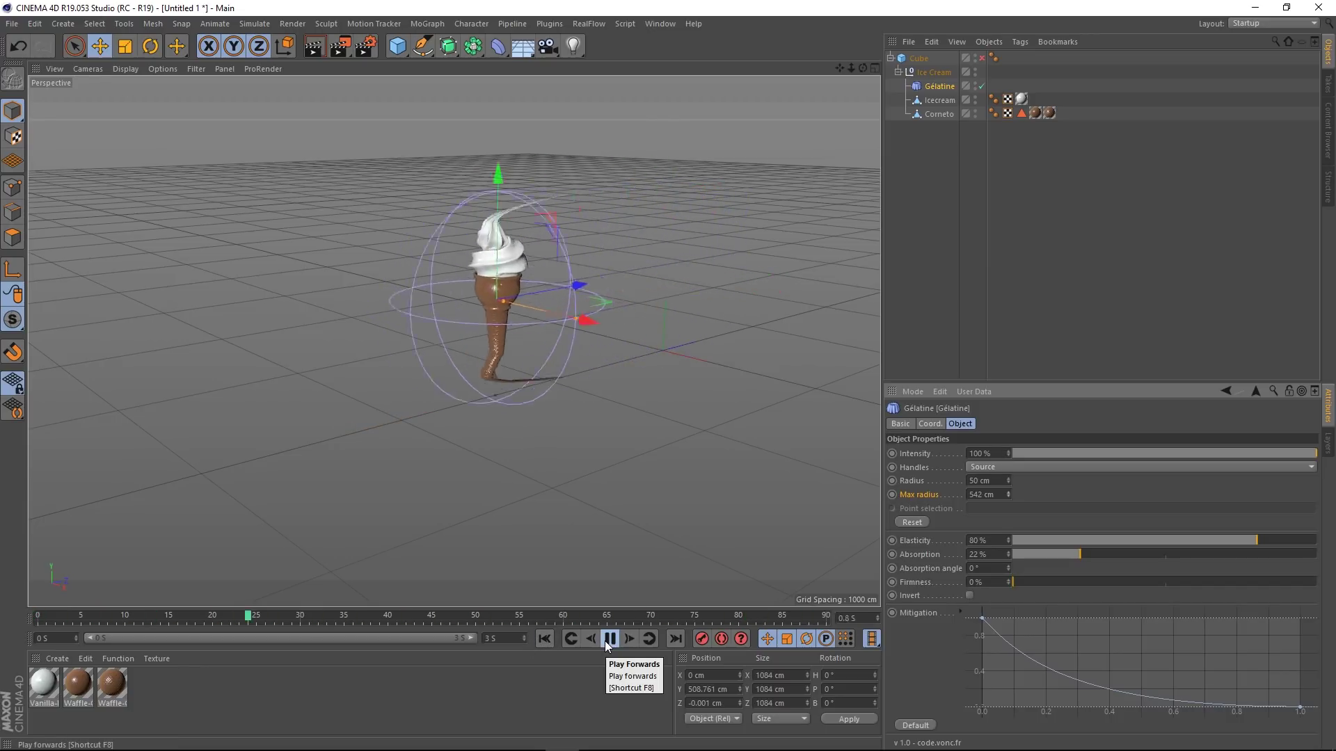
click(606, 640)
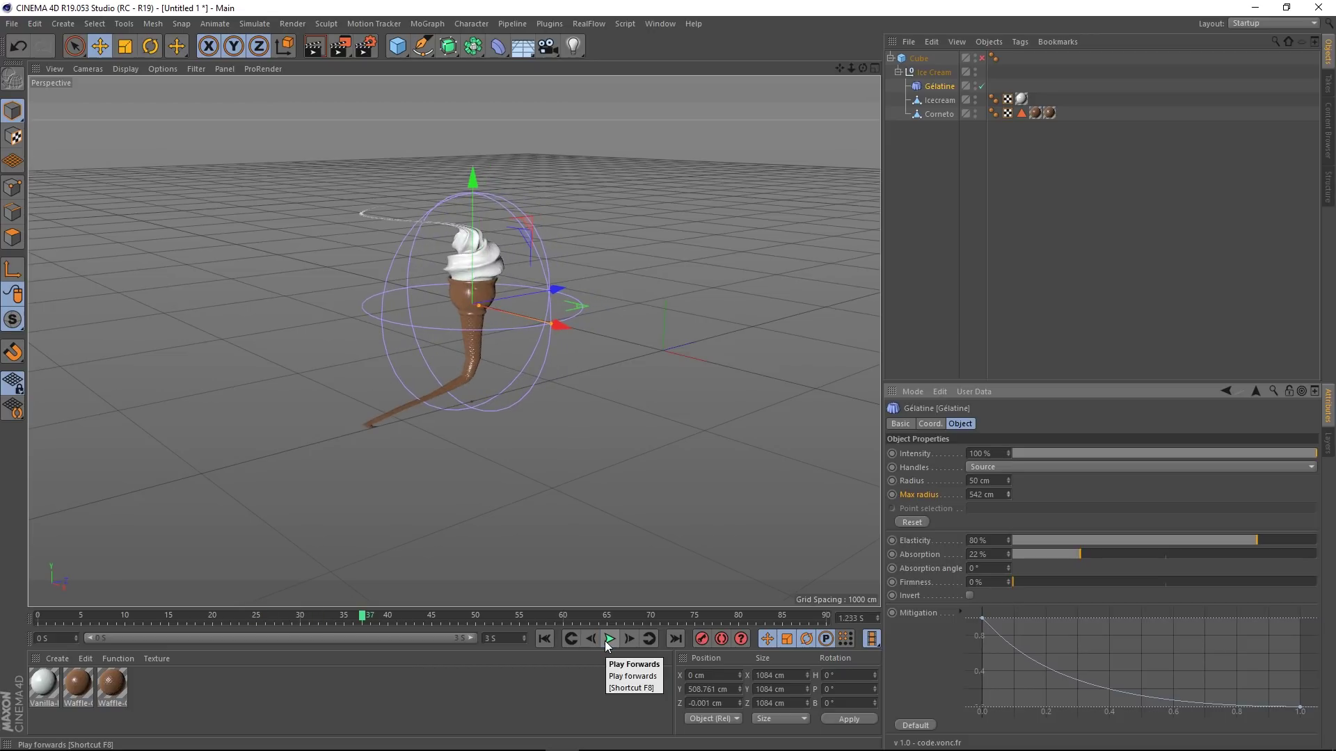